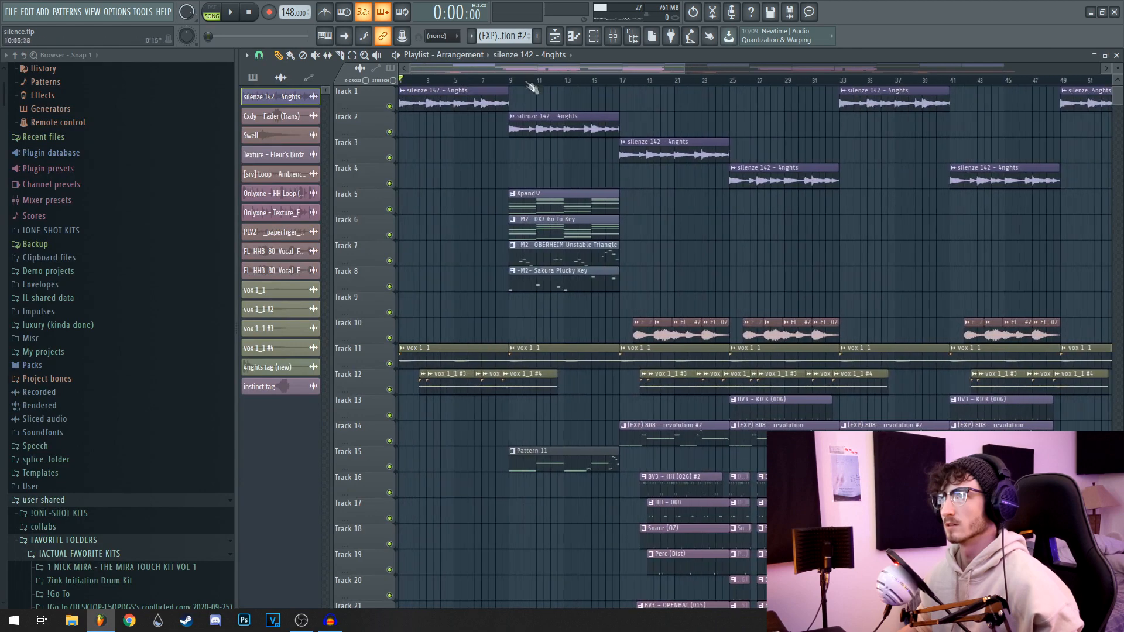
Step: Select the playlist section from bar 9 to bar 17 and mute Tracks 5 to 8, 11 and 12
drag(513, 81, 619, 82)
click(389, 363)
click(389, 389)
click(389, 209)
click(389, 235)
click(389, 260)
click(389, 286)
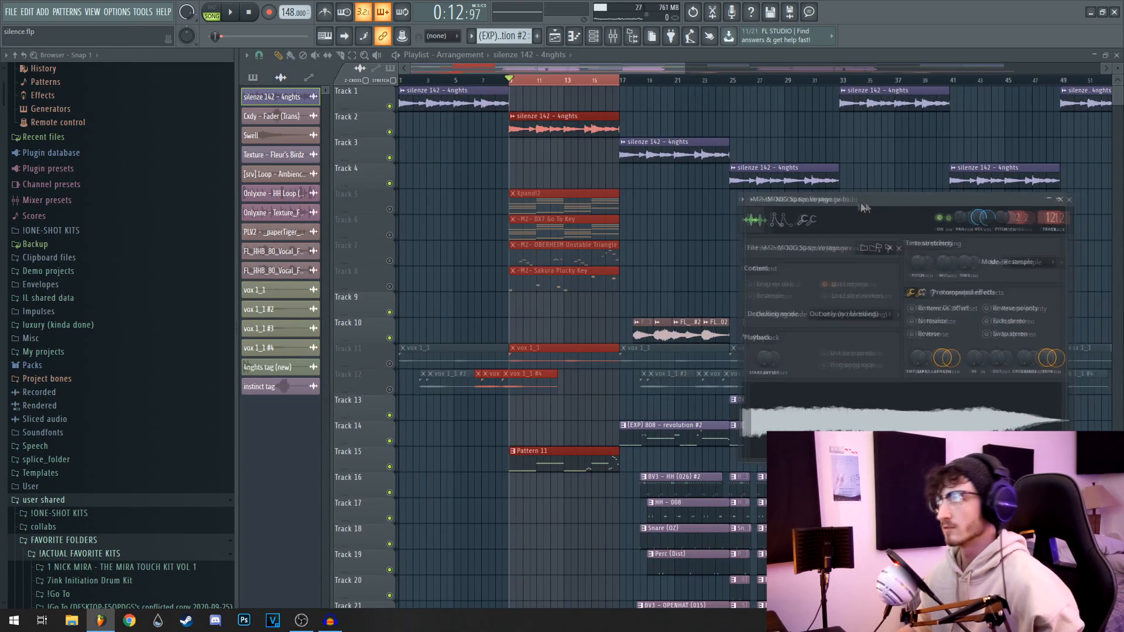
Step: View the -M2- MOOG Space Voyage sampler and collapse the expanded kit folders under FAVORITE FOLDERS in the browser
drag(862, 206, 824, 217)
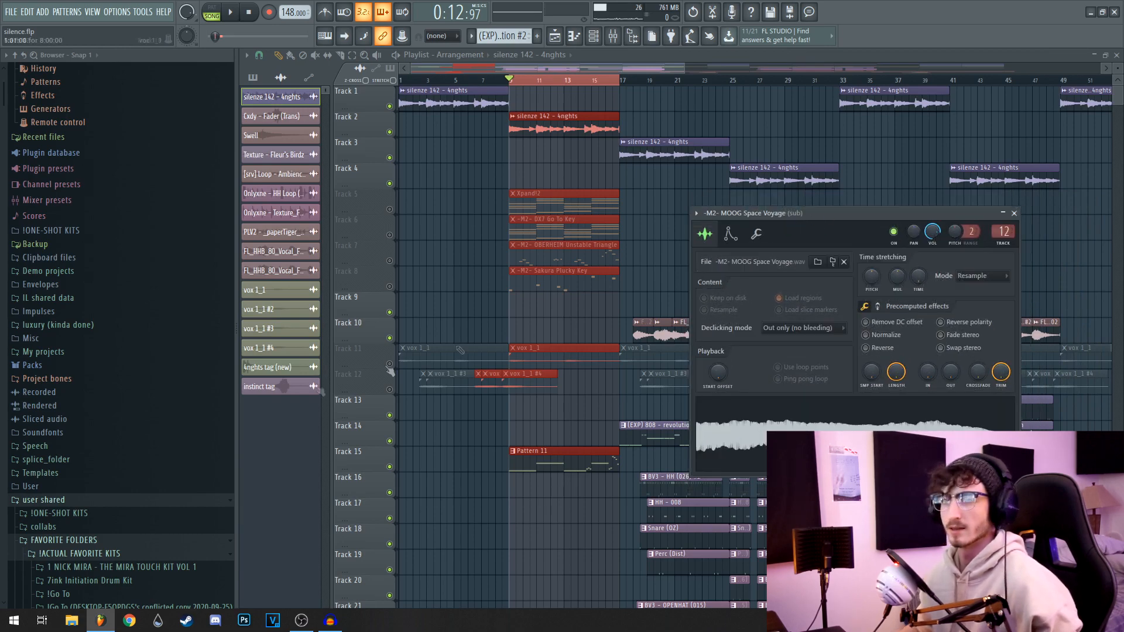
scroll(136, 443, down, 3)
click(59, 369)
click(115, 370)
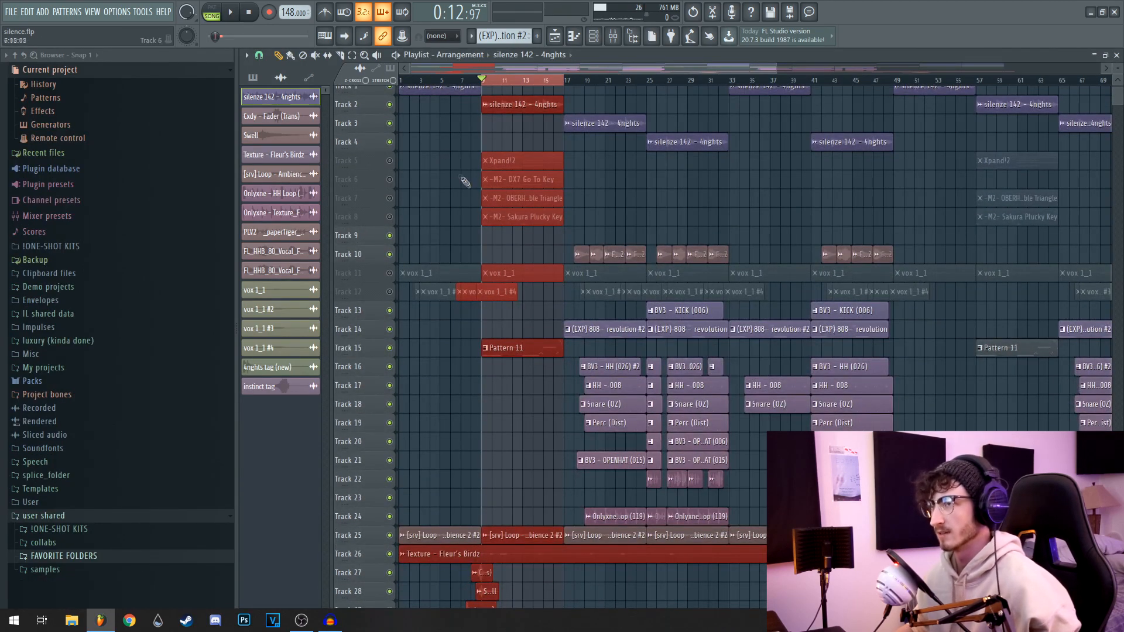
scroll(459, 178, up, 3)
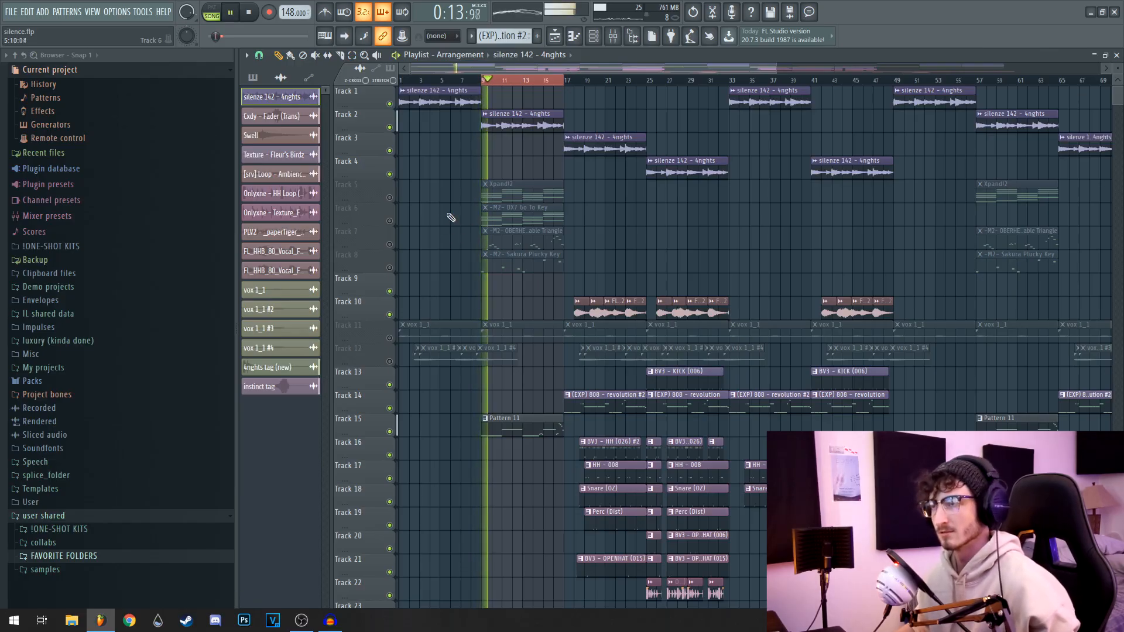
Step: Mute Track 26 with the Texture - Fleur's Birdz clip and listen to the selected section
scroll(448, 228, down, 5)
click(389, 455)
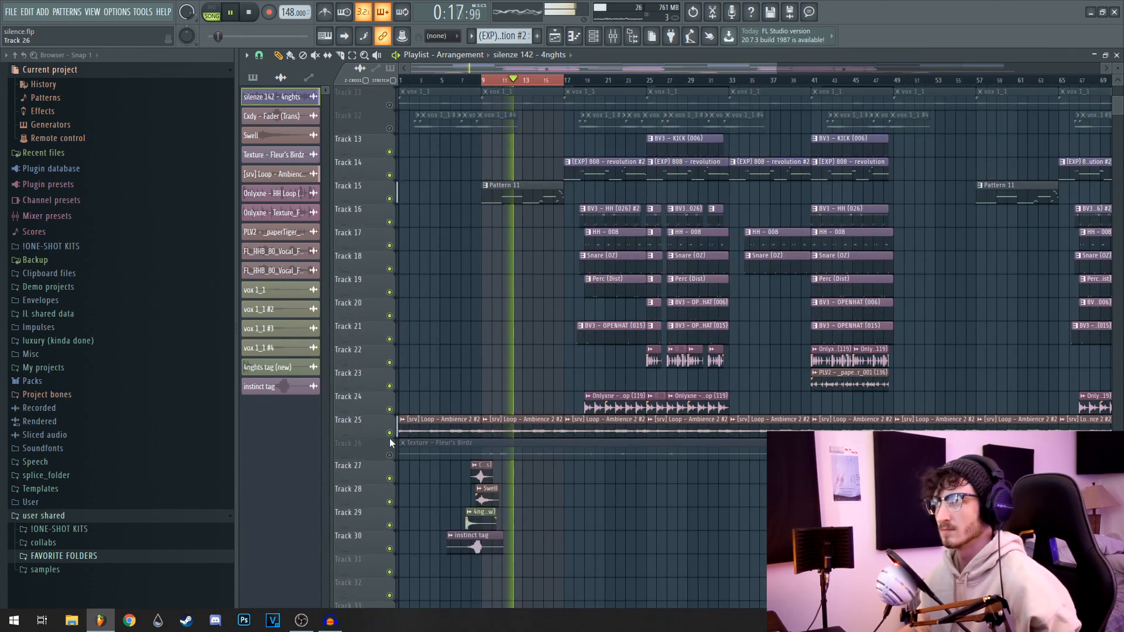
scroll(479, 339, up, 3)
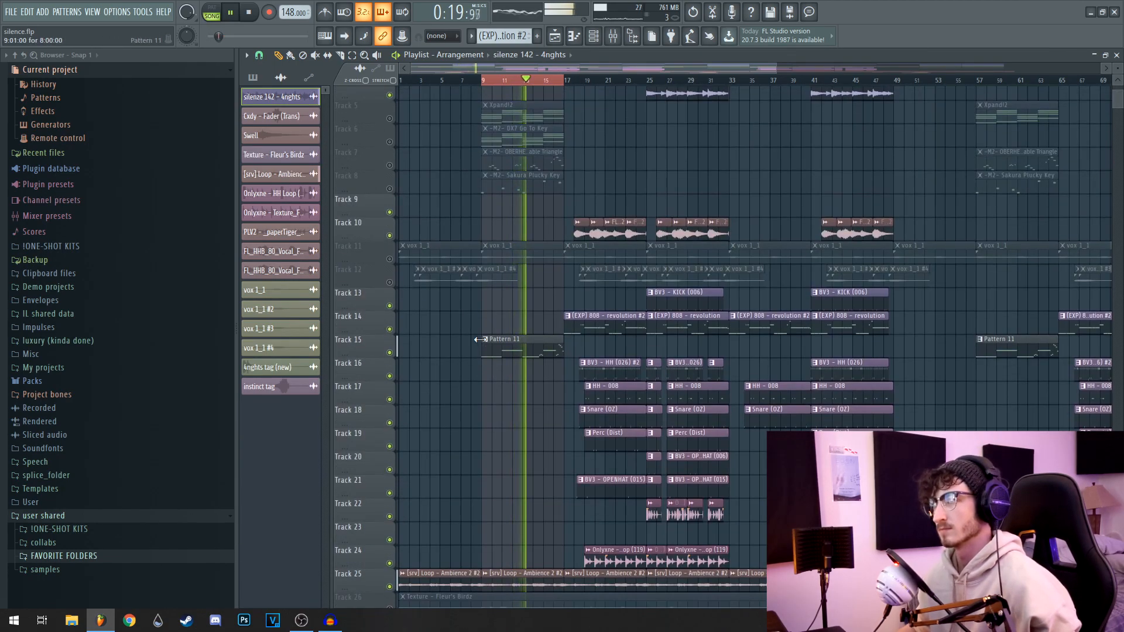
scroll(464, 331, up, 2)
scroll(461, 289, up, 2)
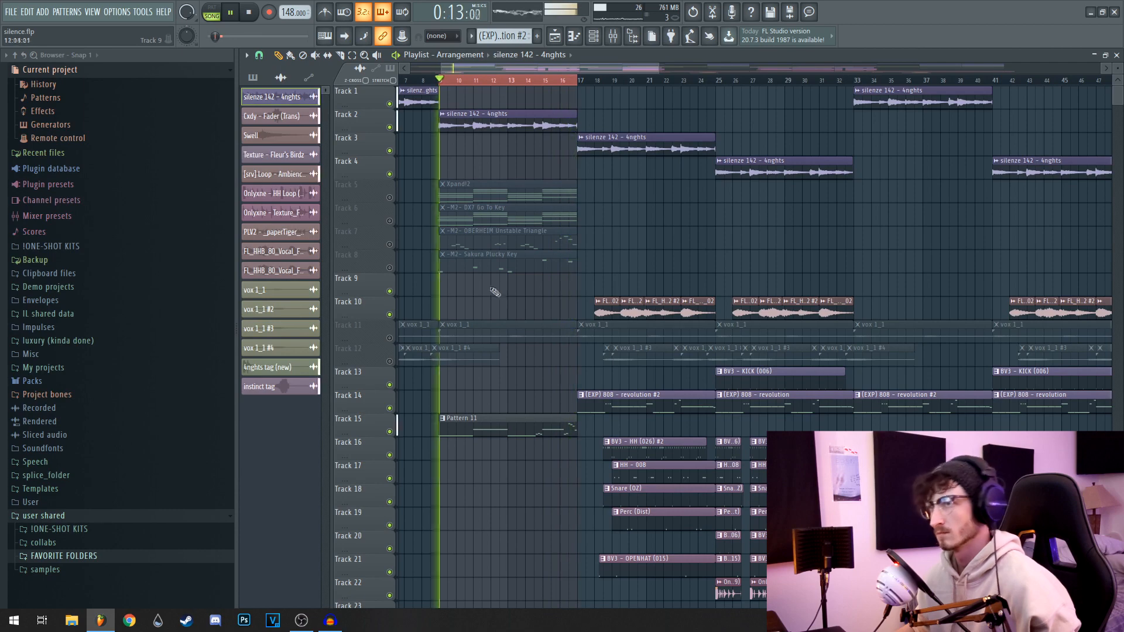
key(space)
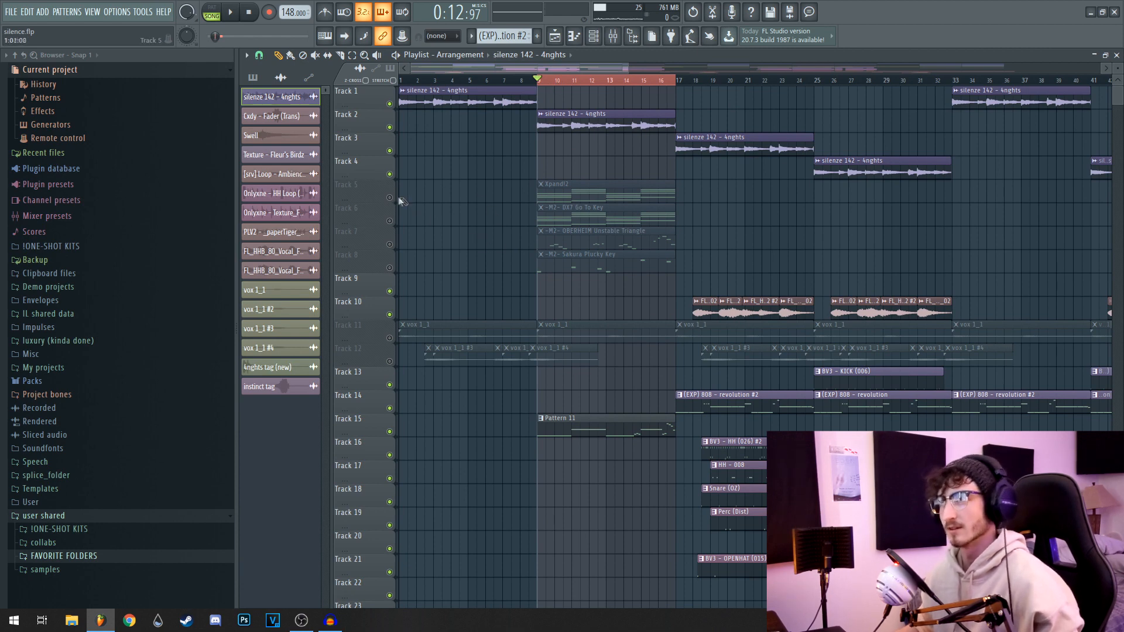
Step: Unmute only Track 5 among the melody layers and view its Xpand!2 pad instrument
drag(390, 198, 391, 268)
drag(390, 221, 398, 269)
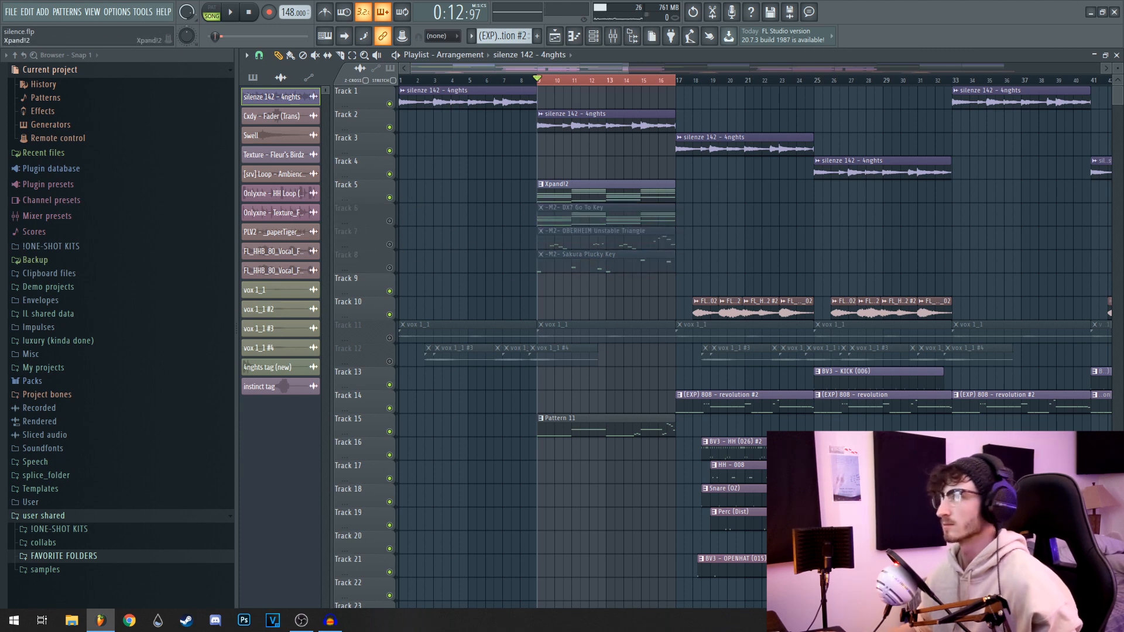
click(937, 498)
drag(562, 83, 563, 169)
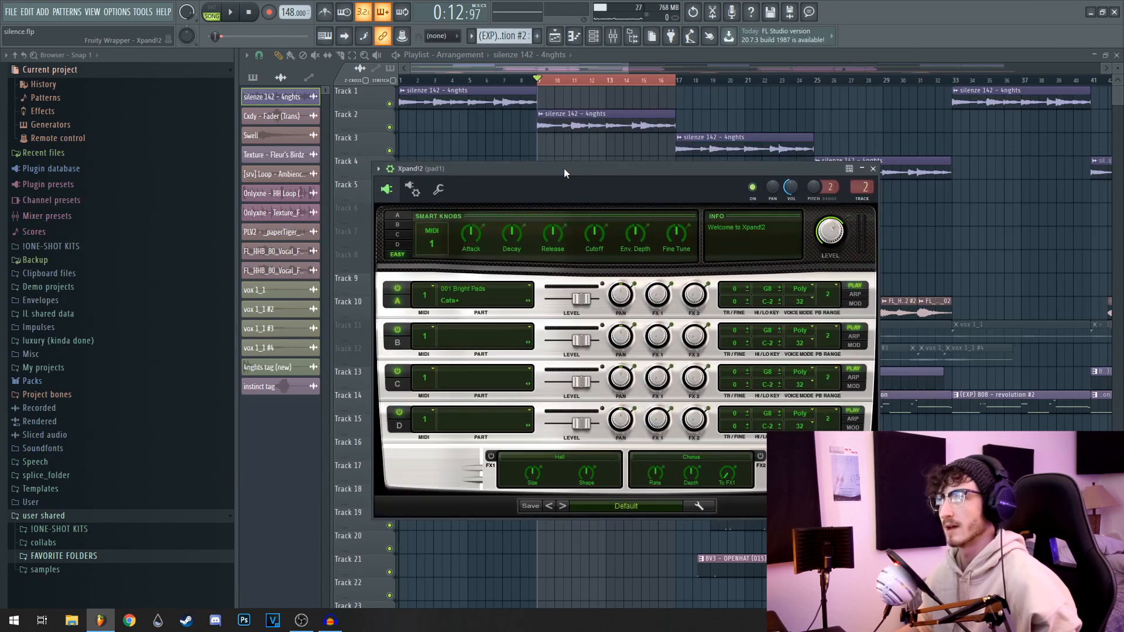
click(872, 168)
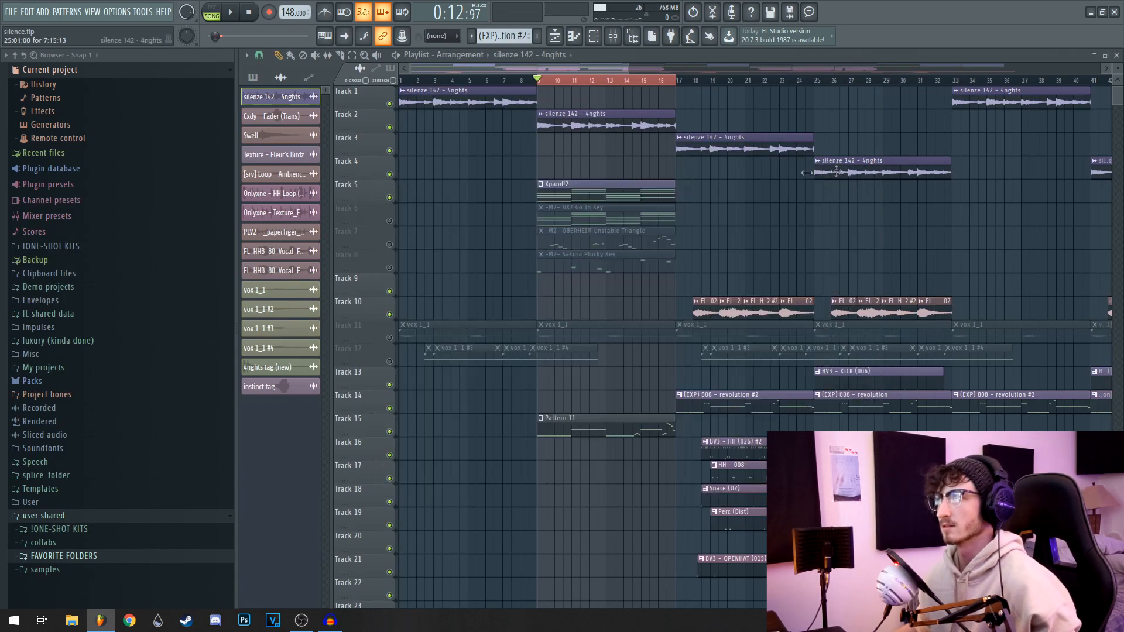
Step: Play the selected section with the pad and inspect the Xpand!2 clip's pattern
key(space)
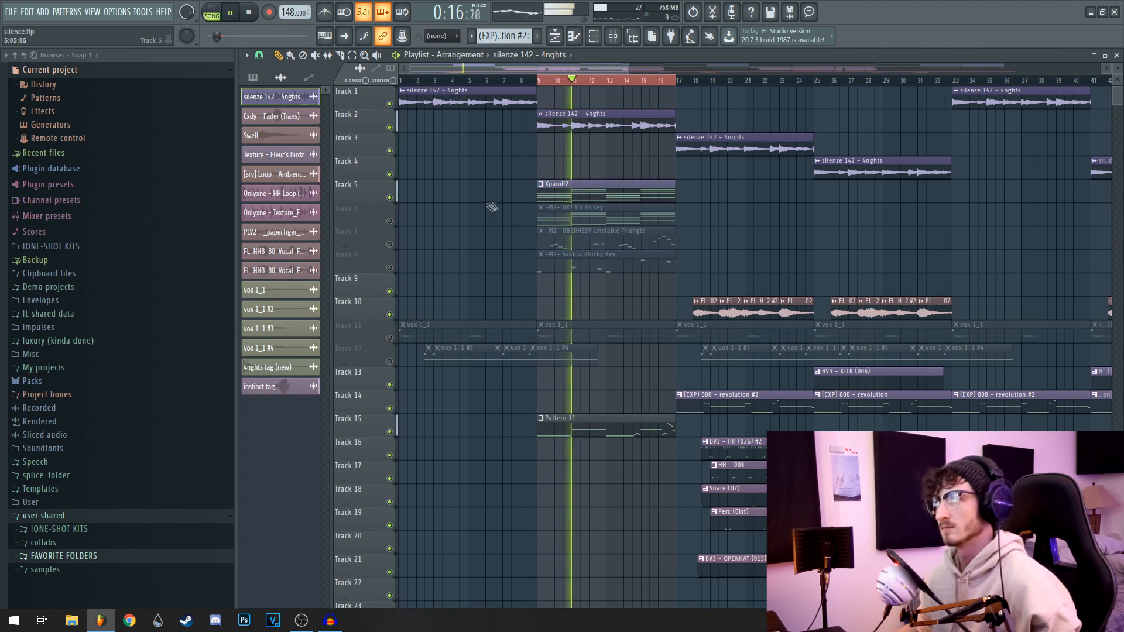
double_click(611, 197)
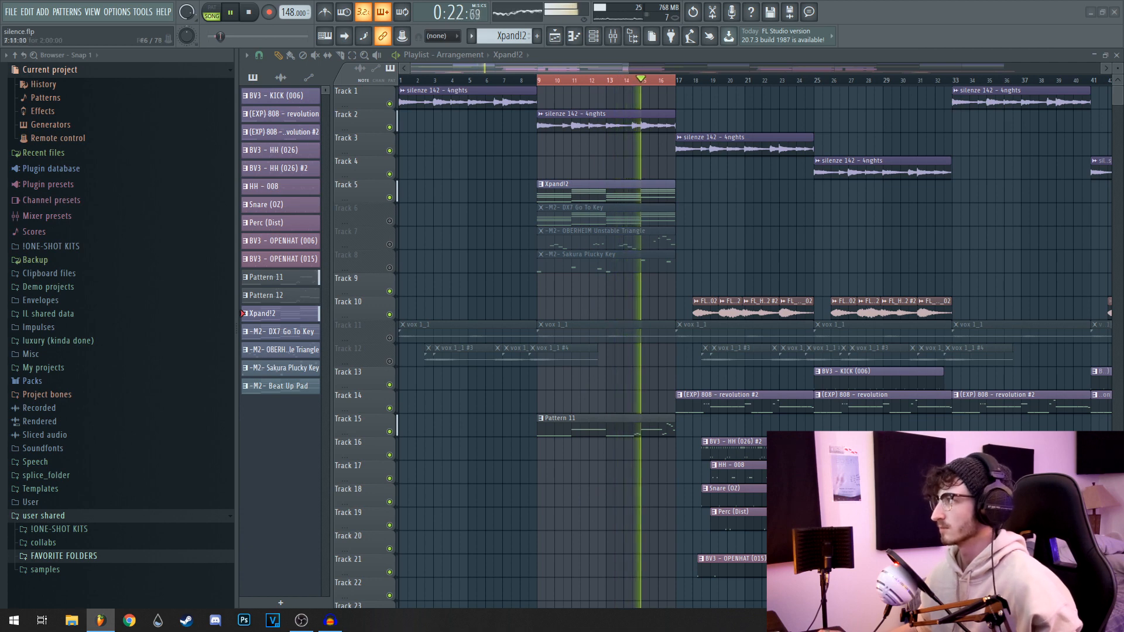
key(space)
Step: Unmute Track 6 and check its -M2- DX7 Go To Key sampler and how it sounds in the selected section
click(390, 221)
scroll(616, 188, down, 1)
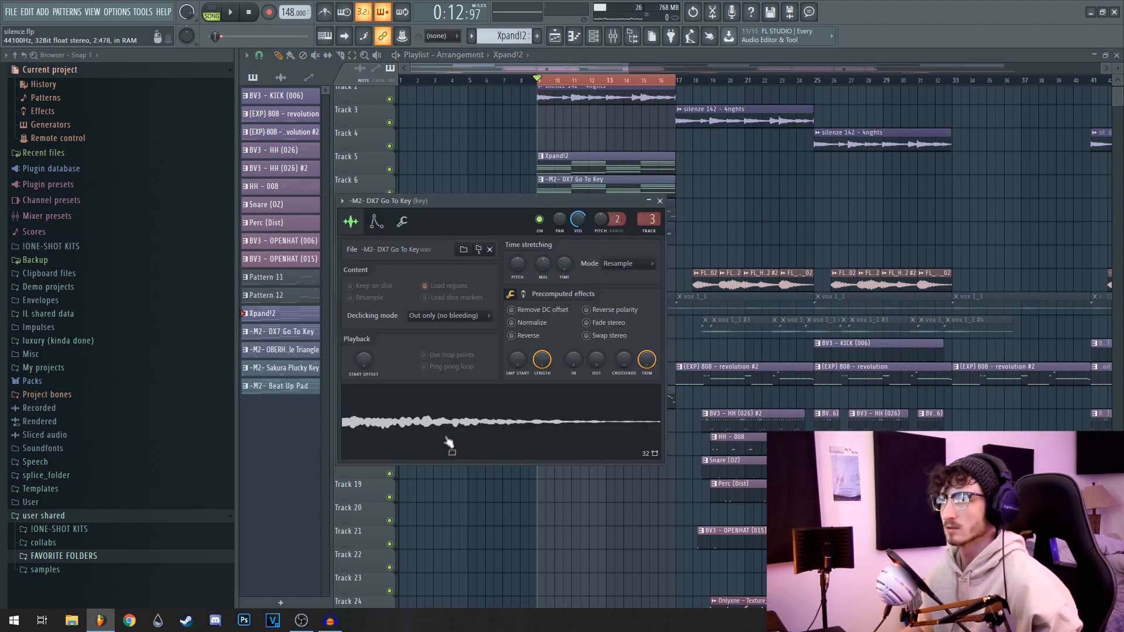
click(659, 202)
key(space)
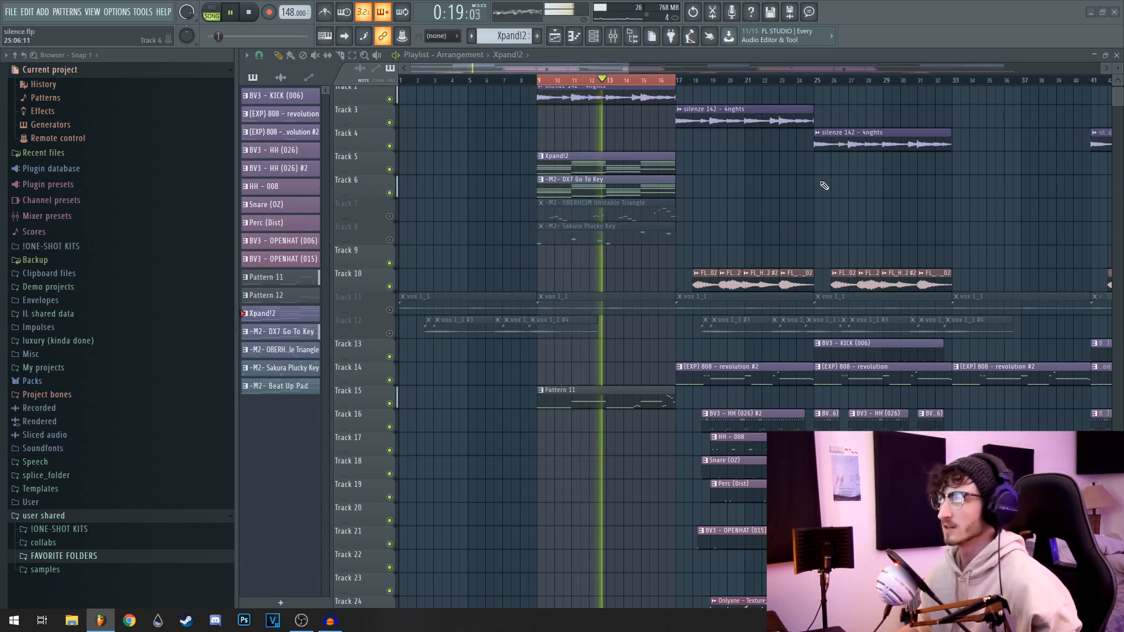
Step: Unmute Track 7 and inspect its -M2- OBERHEIM Unstable Triangle clip during playback
click(390, 217)
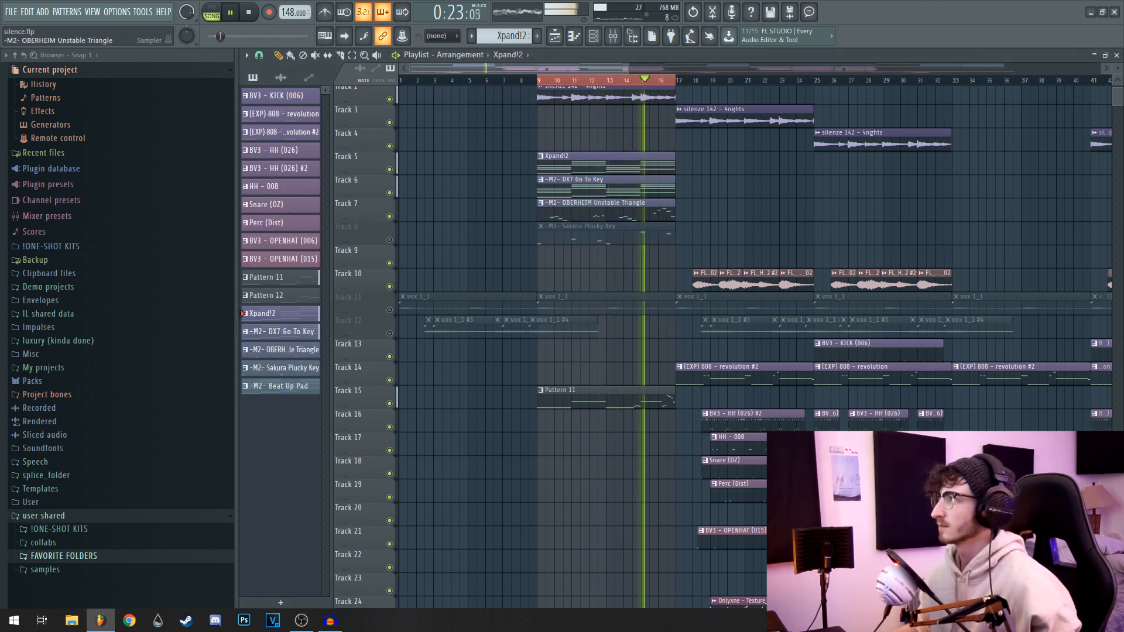
double_click(580, 205)
drag(506, 217, 552, 293)
click(720, 293)
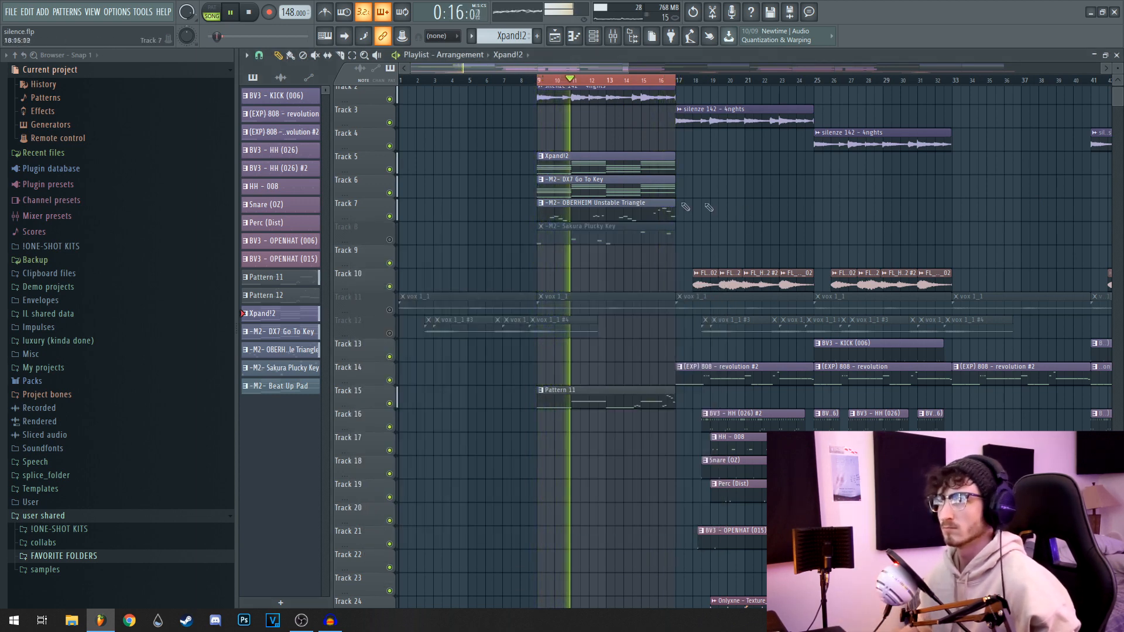
Step: Unmute Track 8 with the -M2- Sakura Plucky Key clip and listen to all the layers together
click(390, 239)
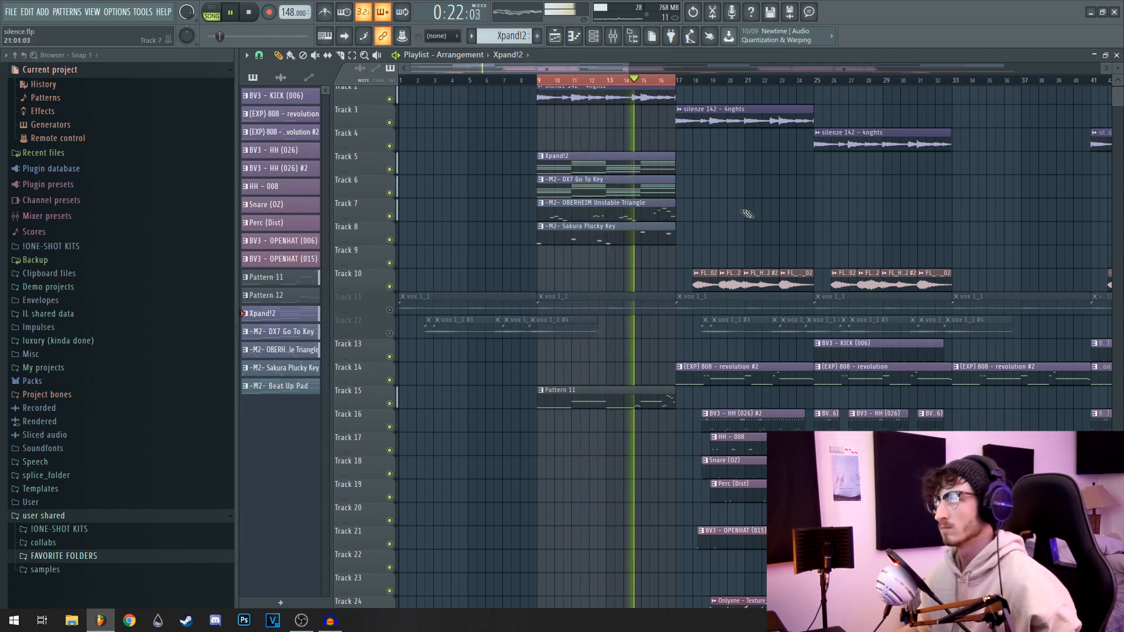
ctrl+scroll(731, 207, down, 2)
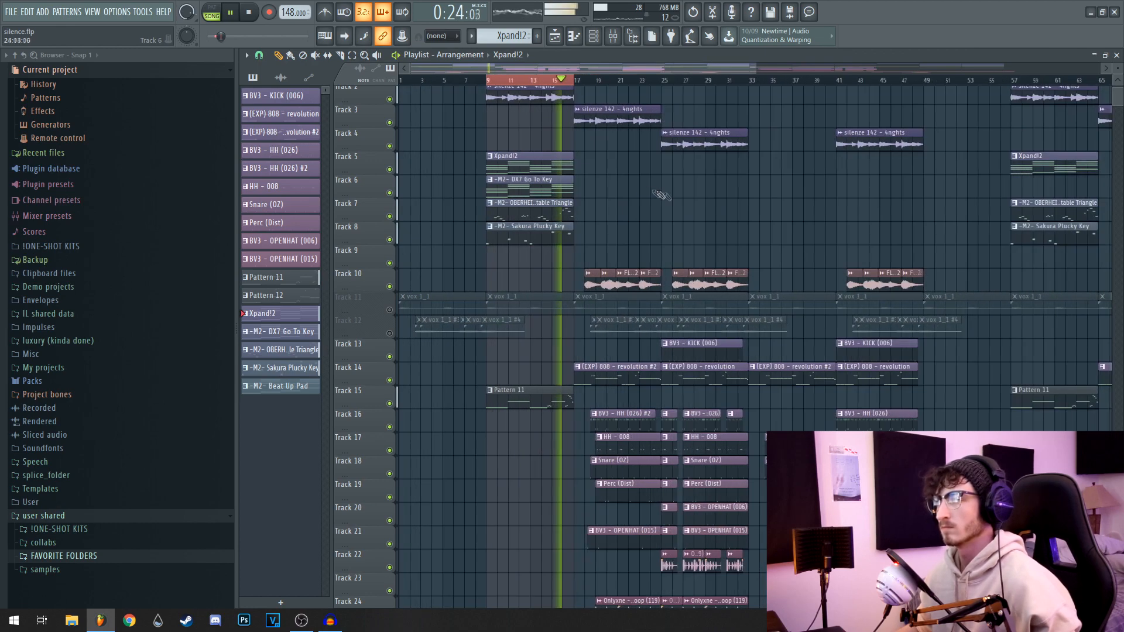
key(space)
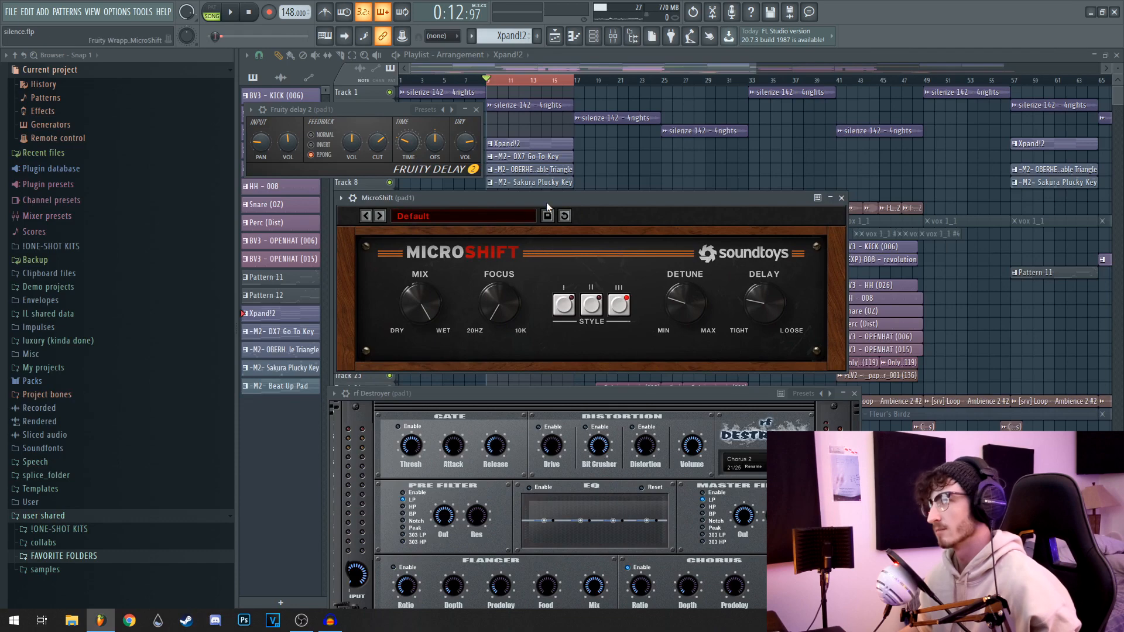
Step: Examine the MicroShift, Fruity delay 2 and rf Destroyer effect settings on pad1 and close their windows
drag(549, 206, 523, 205)
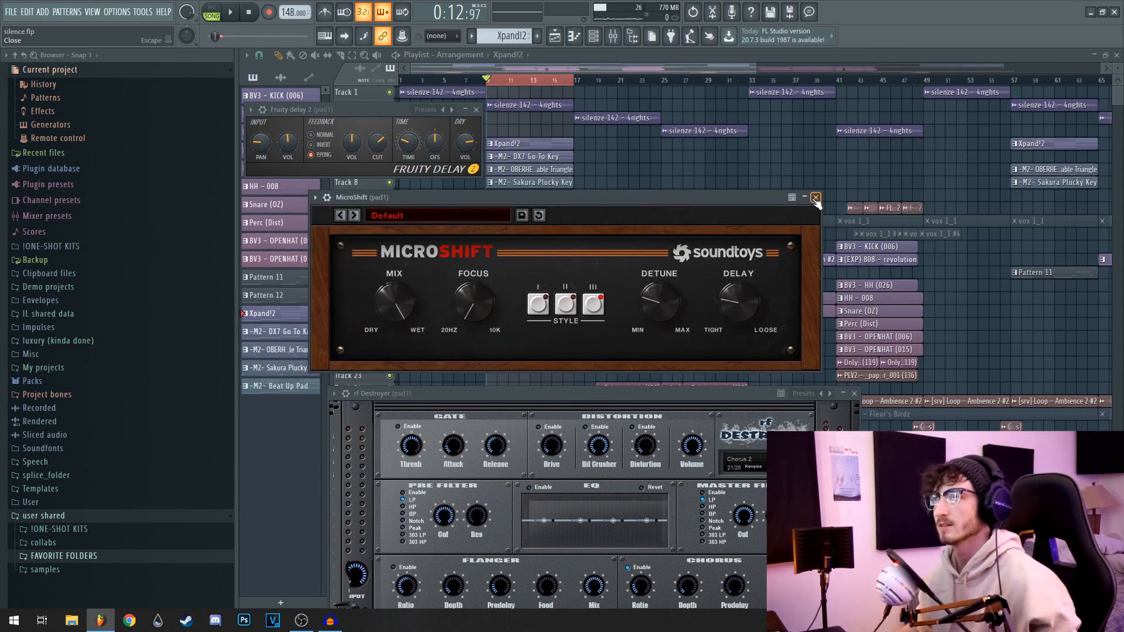
click(815, 198)
click(476, 109)
drag(696, 393, 708, 186)
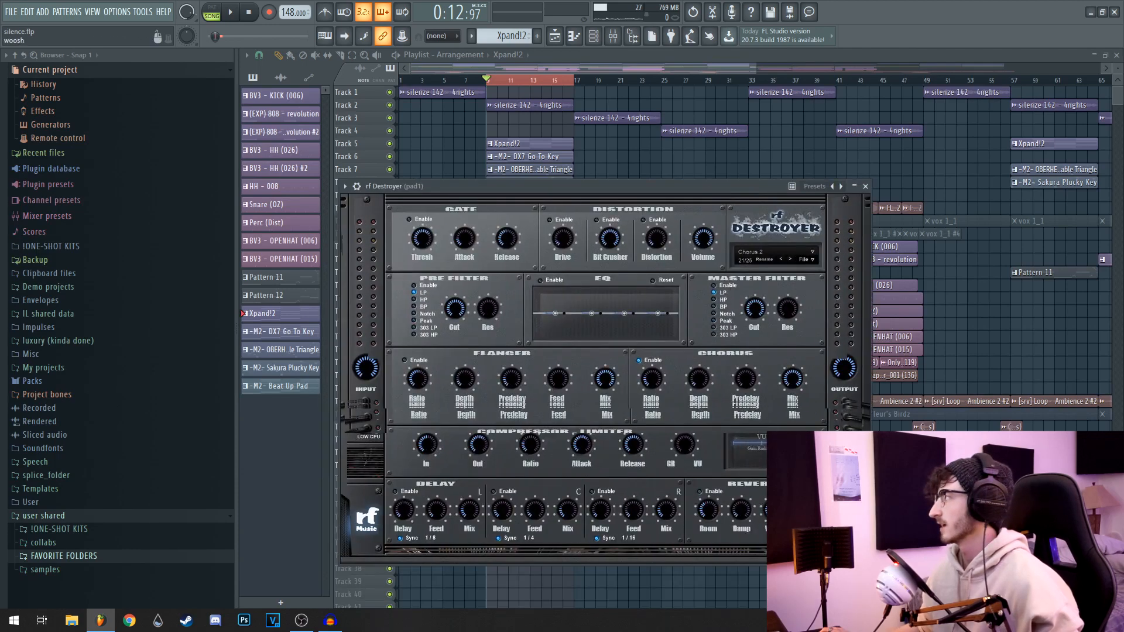
click(1123, 333)
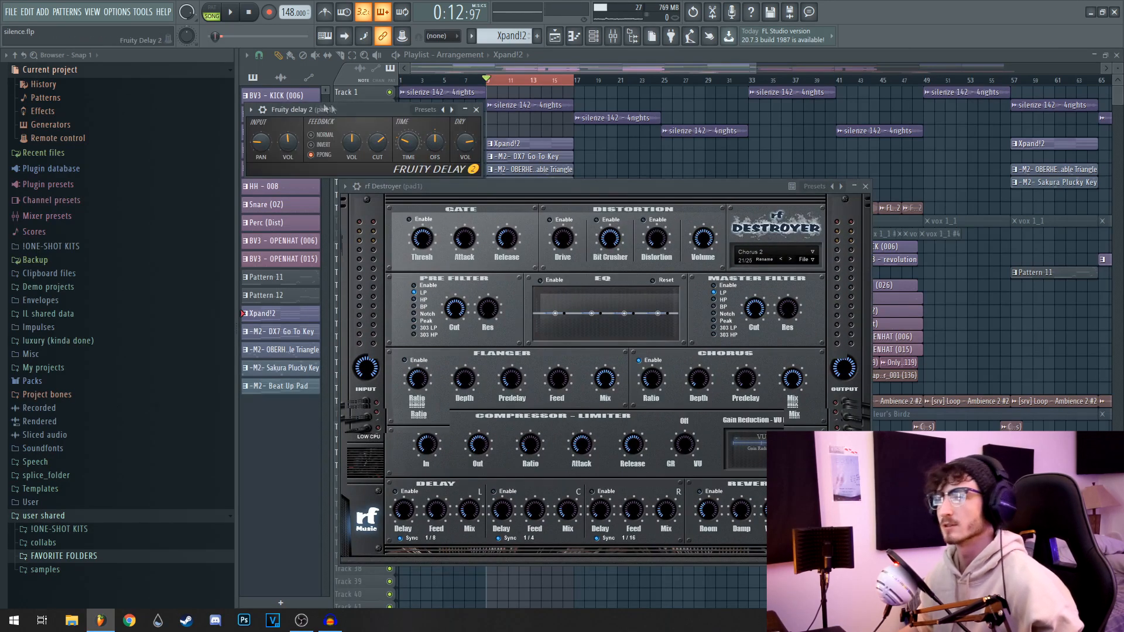
drag(345, 111, 467, 111)
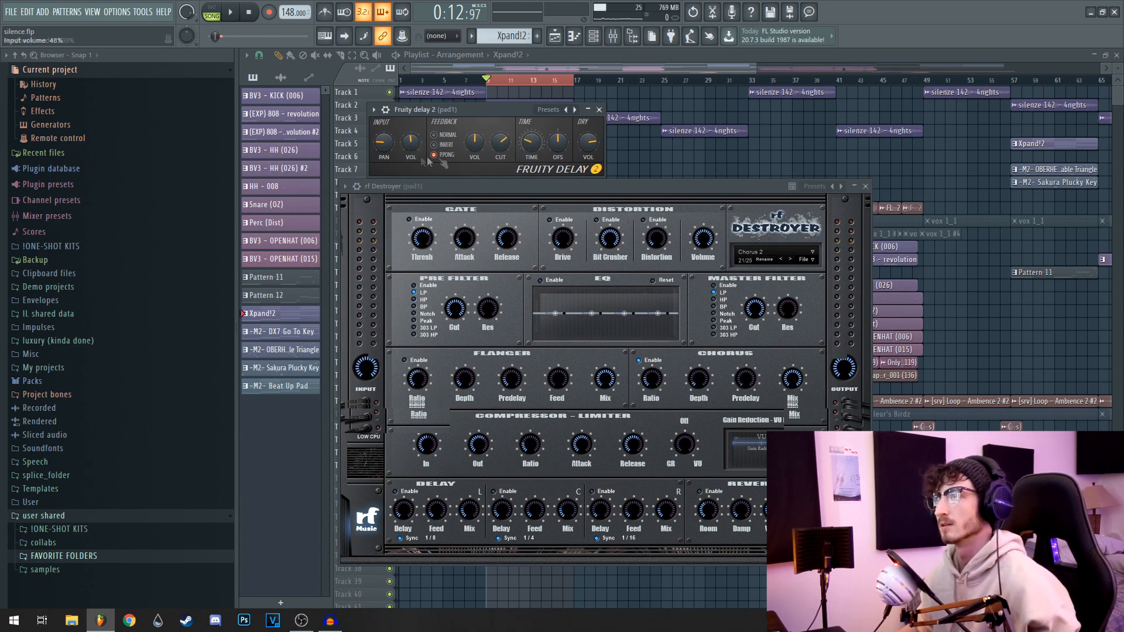
click(599, 110)
drag(649, 191, 626, 158)
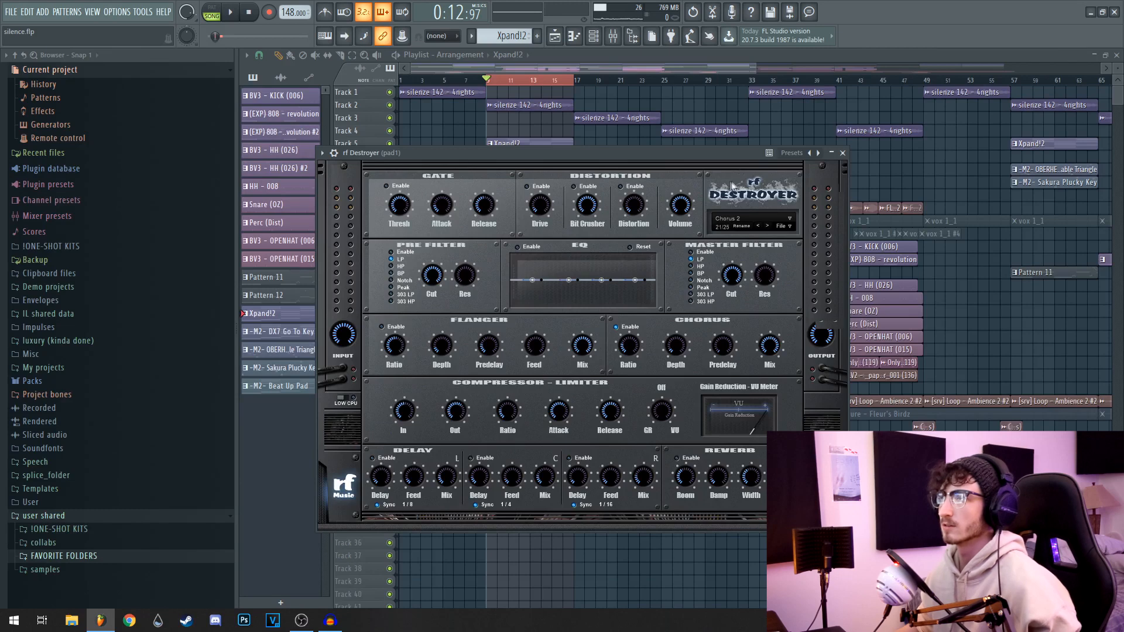
click(843, 153)
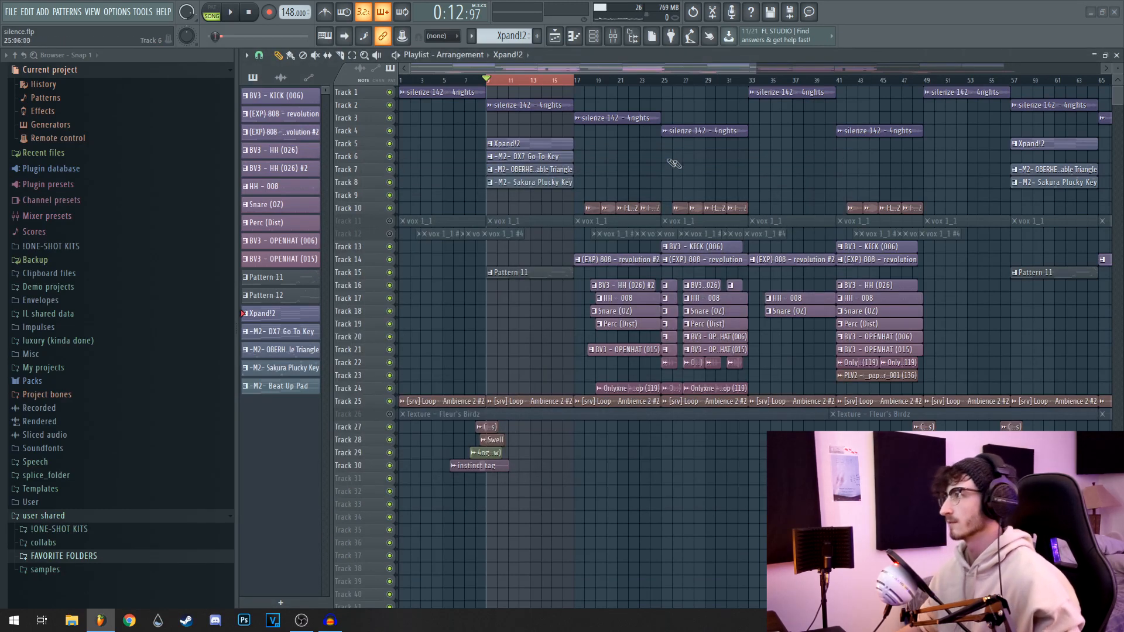
Step: Compare the pad1 mixer track with its effects switched off and on while the section plays
key(space)
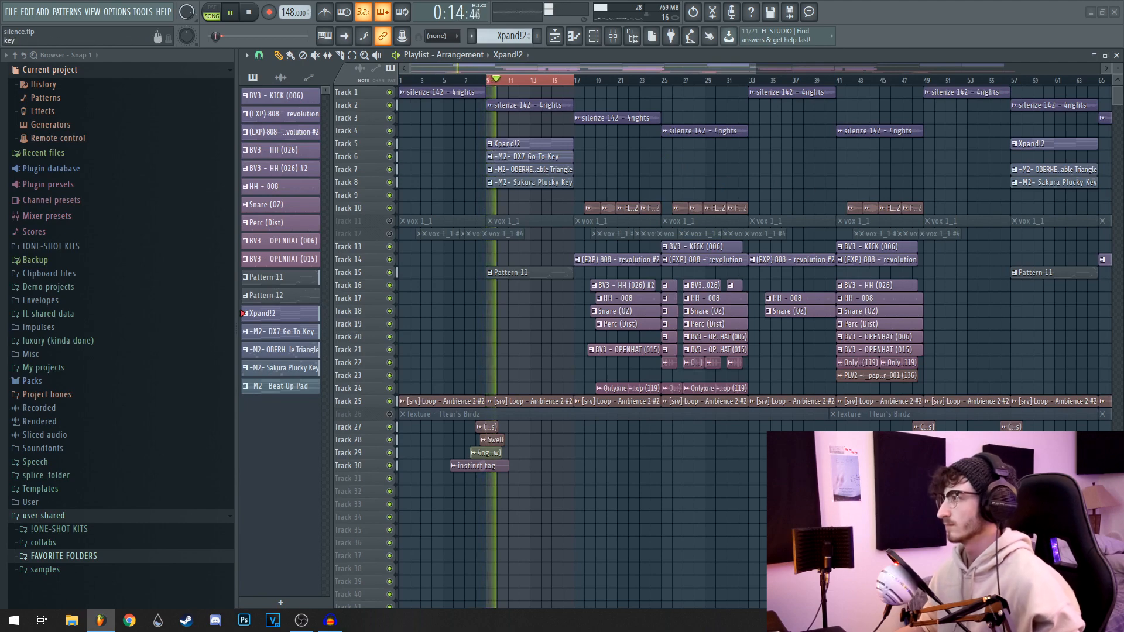
key(F9)
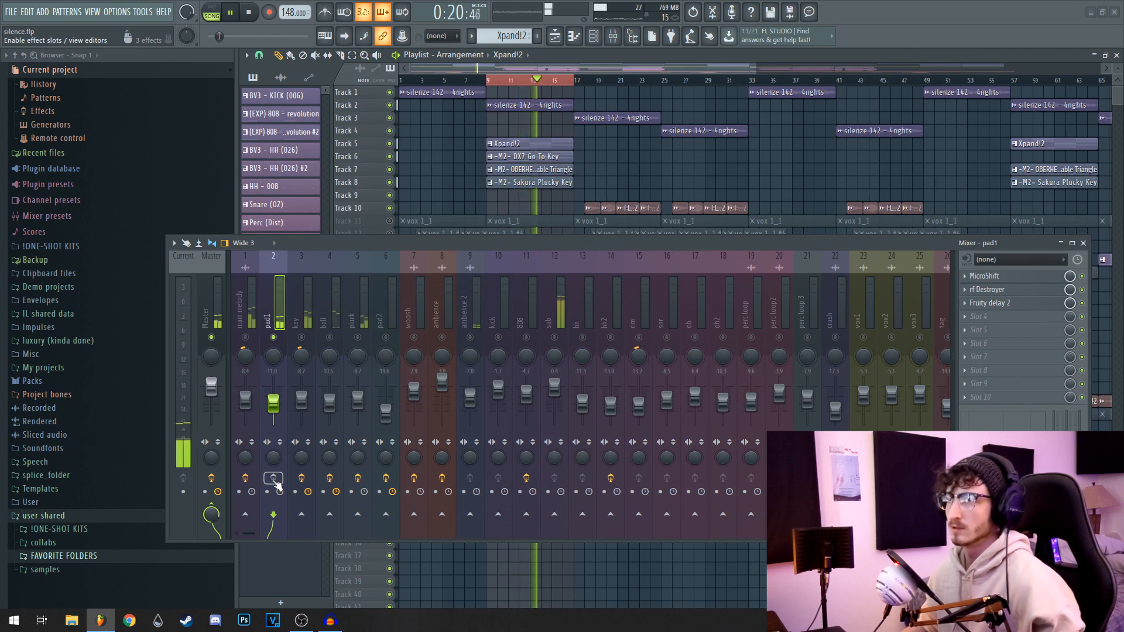
click(274, 480)
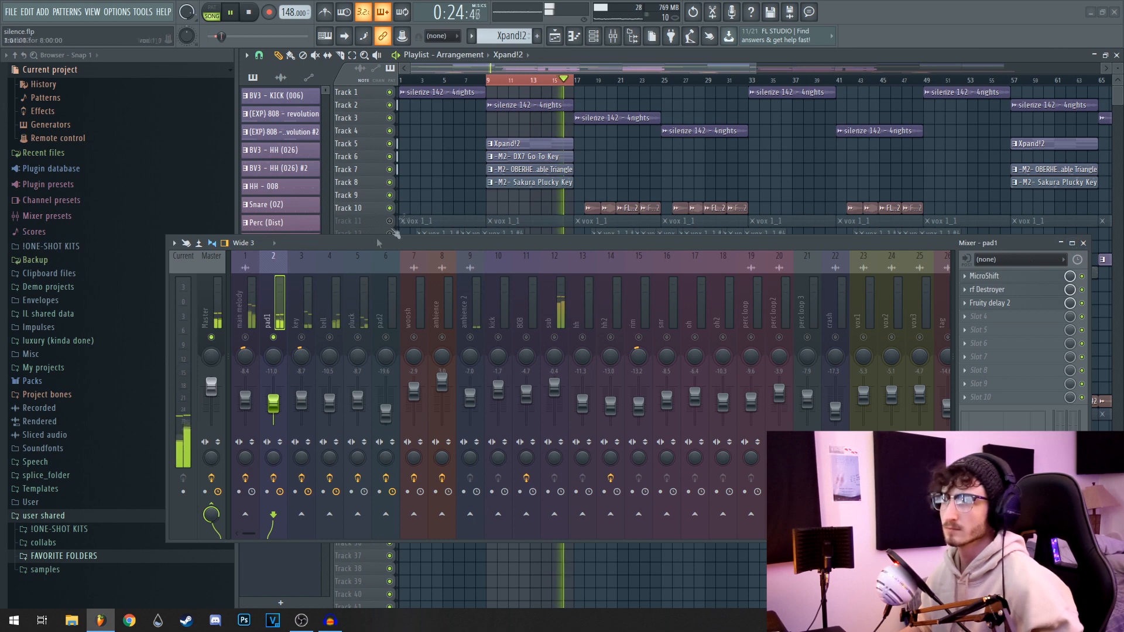
Step: Solo the key mixer track and compare its sound with the effects switched off and on
right_click(302, 338)
key(space)
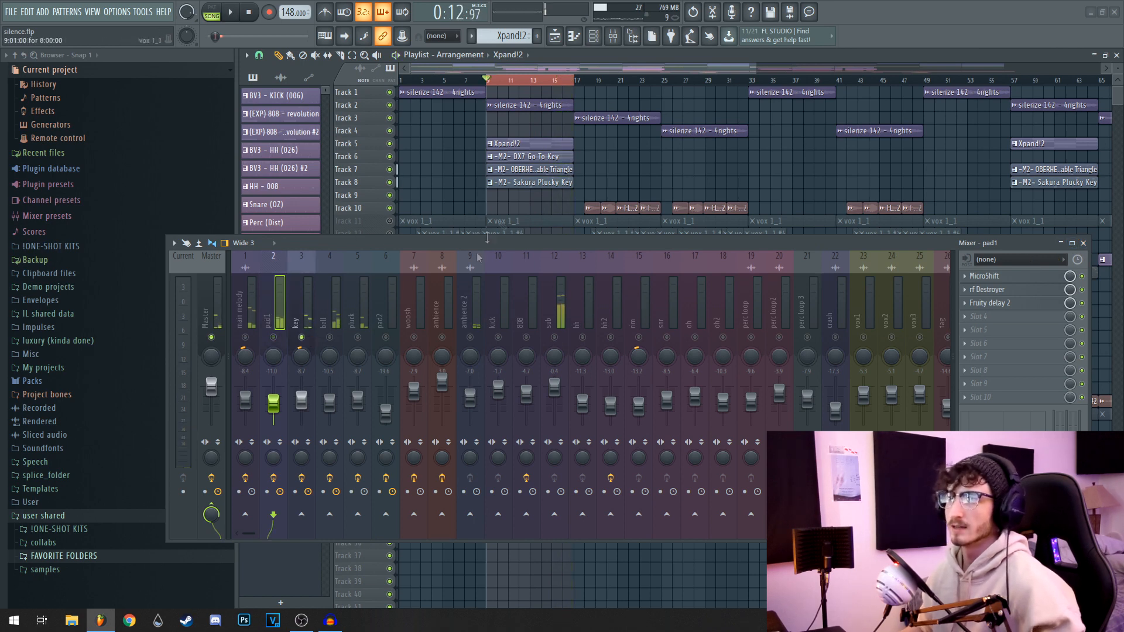
click(314, 318)
key(space)
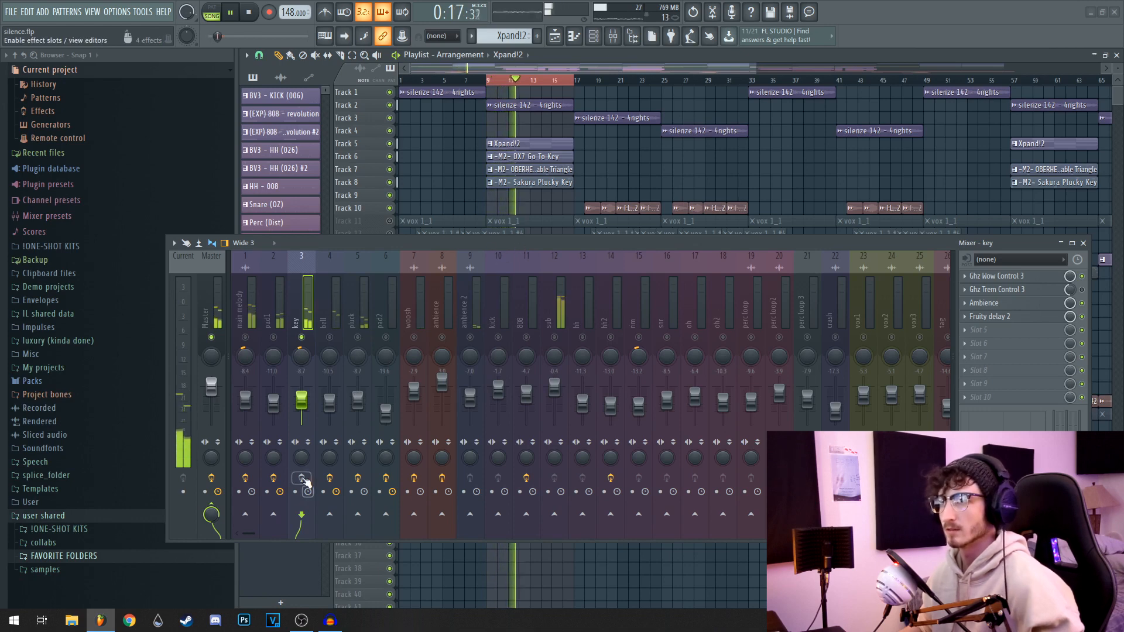
drag(385, 245, 383, 248)
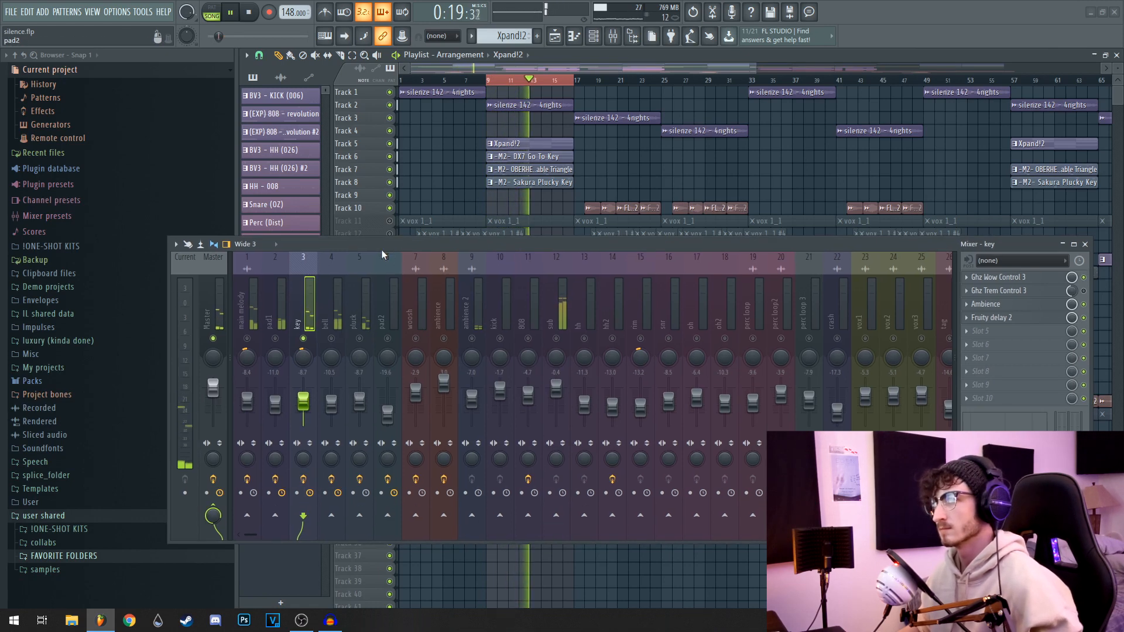
key(space)
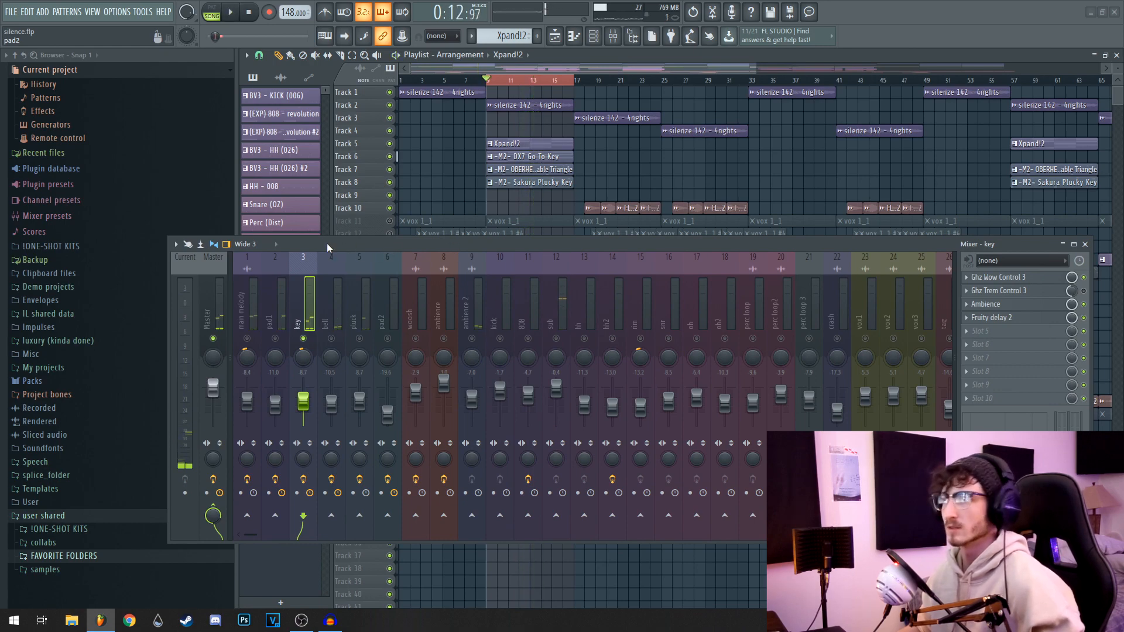
Step: Move the mixer lower and open Ghz Wow Control 3 from the key track's effects to view its settings
drag(328, 247, 312, 253)
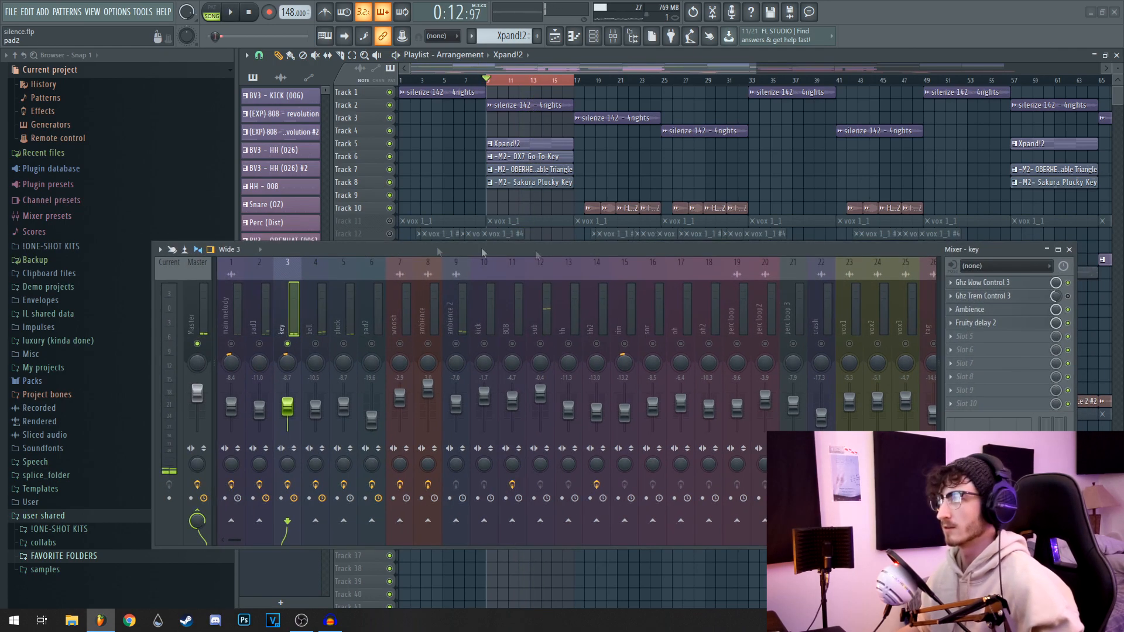
click(997, 309)
drag(664, 248, 641, 375)
click(960, 411)
drag(625, 194, 563, 108)
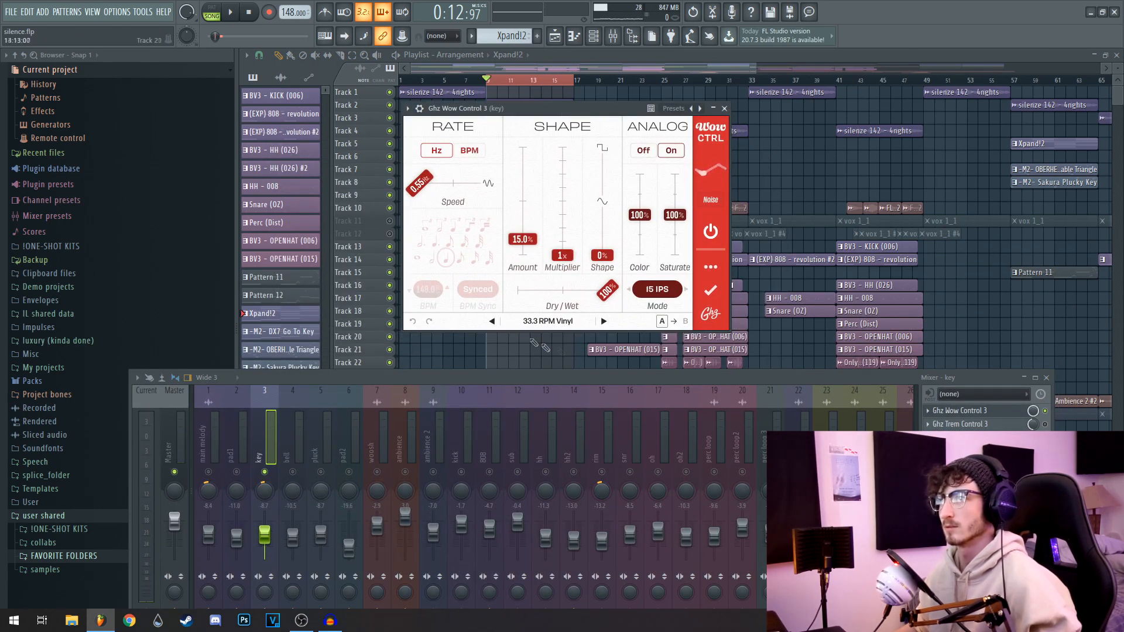
Step: Close Ghz Wow Control 3 and open Fruity delay 2 from the key track's effects to view its settings
click(725, 108)
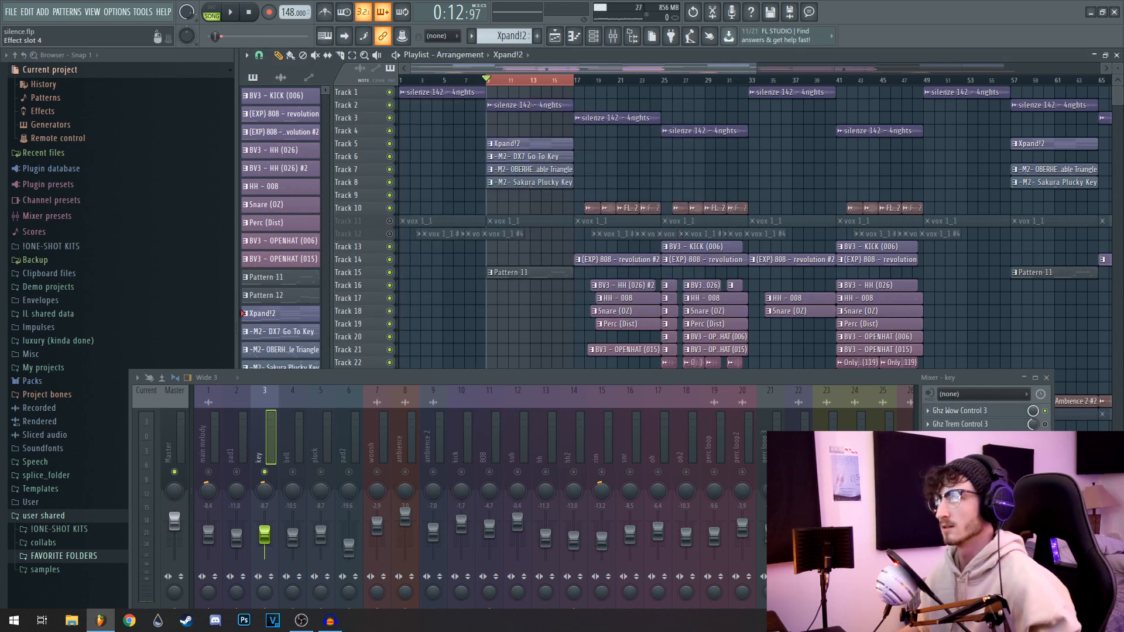
click(960, 451)
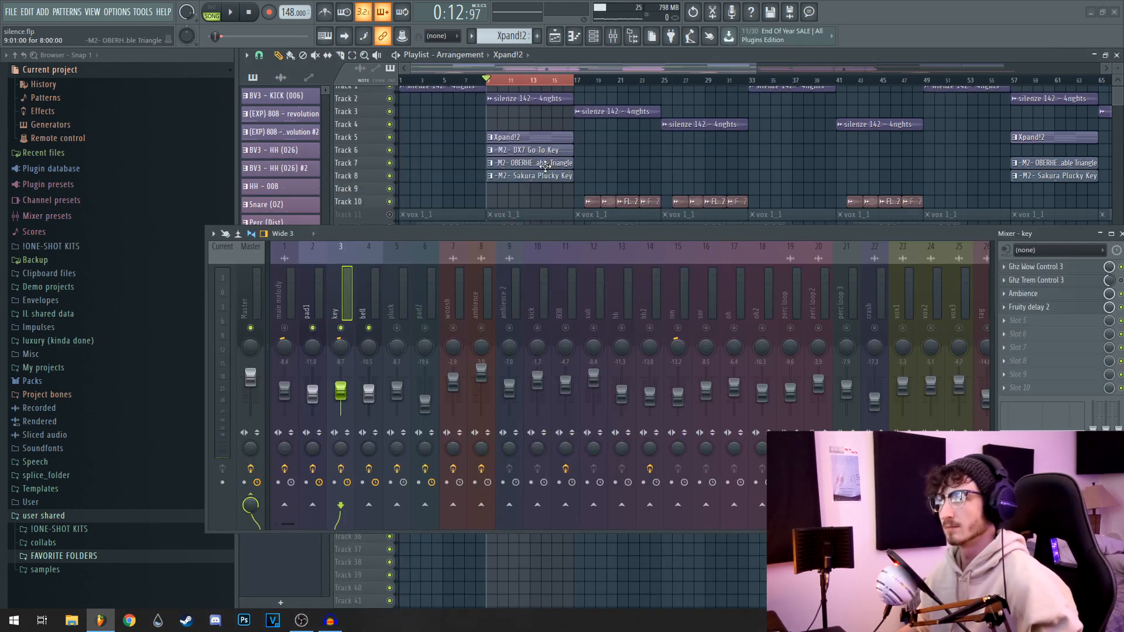
Step: Select the bell mixer track and play the section to hear its layer
click(370, 501)
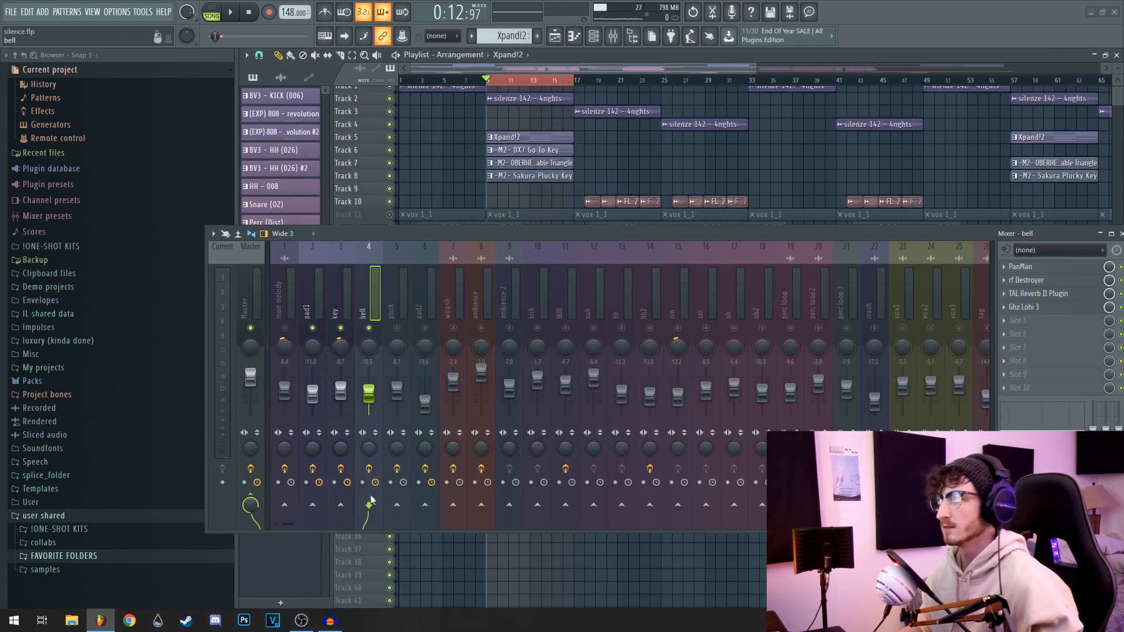
key(space)
drag(551, 237, 452, 266)
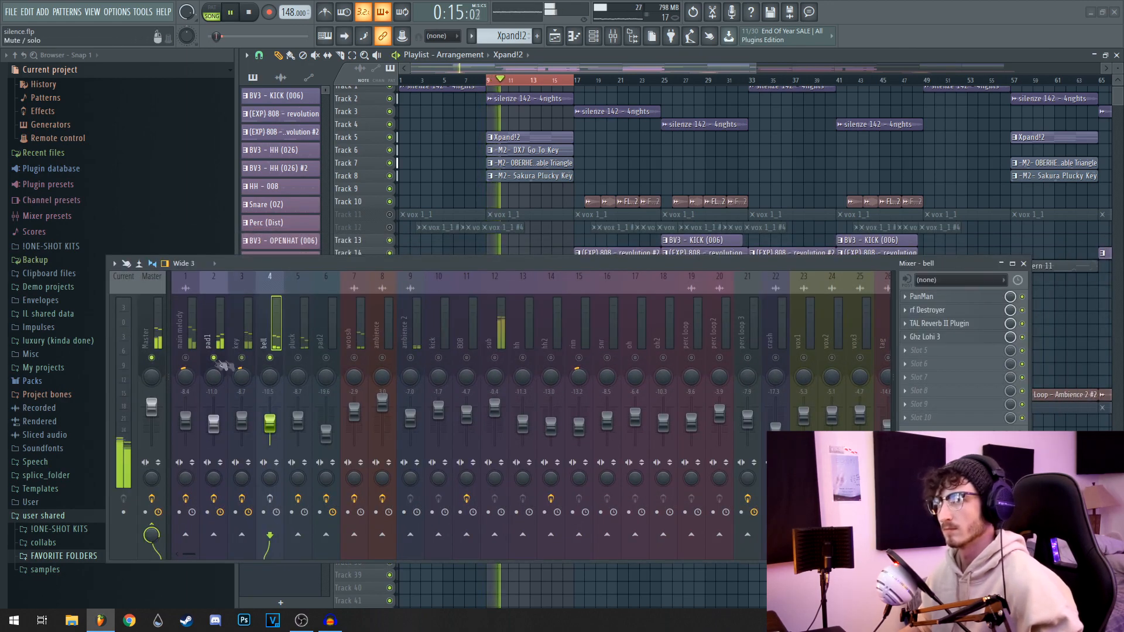
key(space)
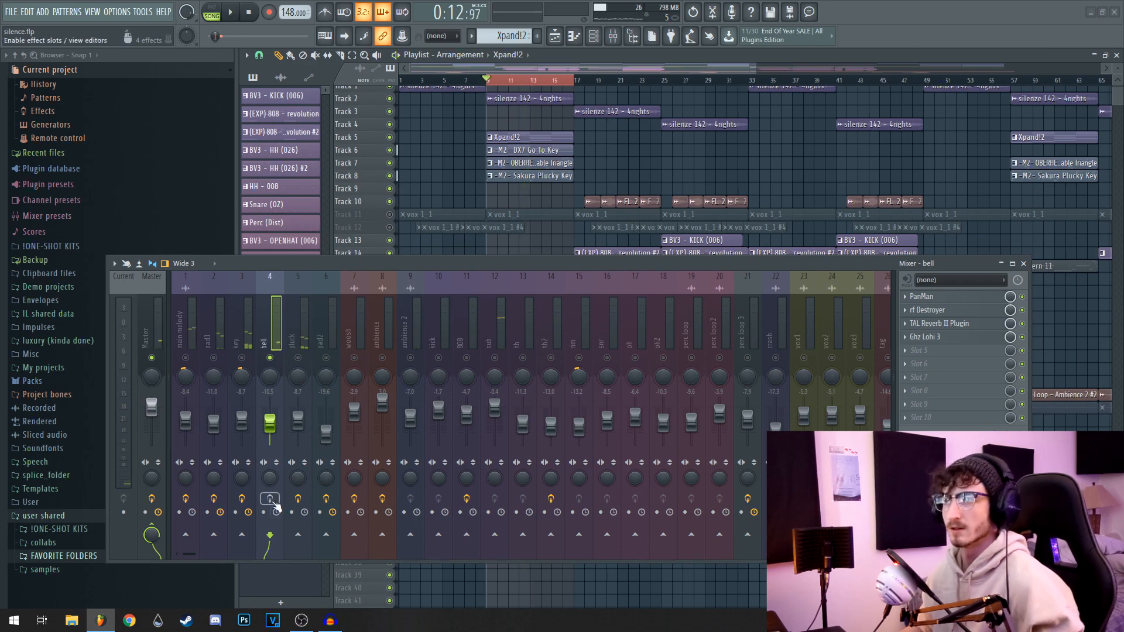
Step: View the PanMan and rf Destroyer settings on the bell track and close both effect windows
click(947, 303)
drag(454, 258, 453, 290)
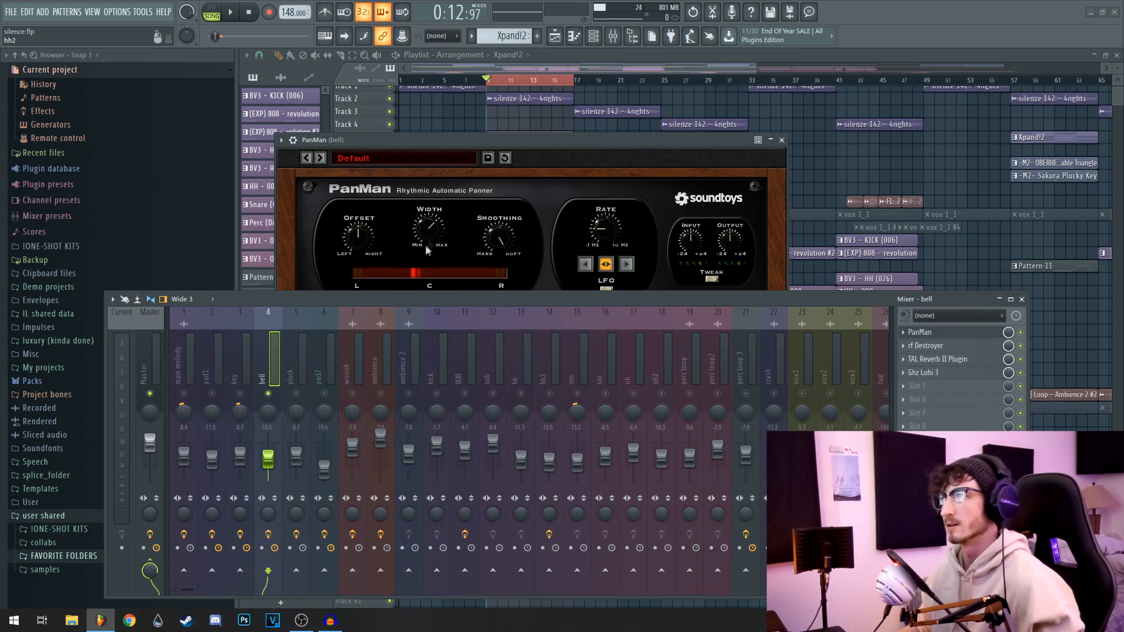
click(781, 140)
click(973, 347)
drag(732, 299, 649, 396)
click(1051, 164)
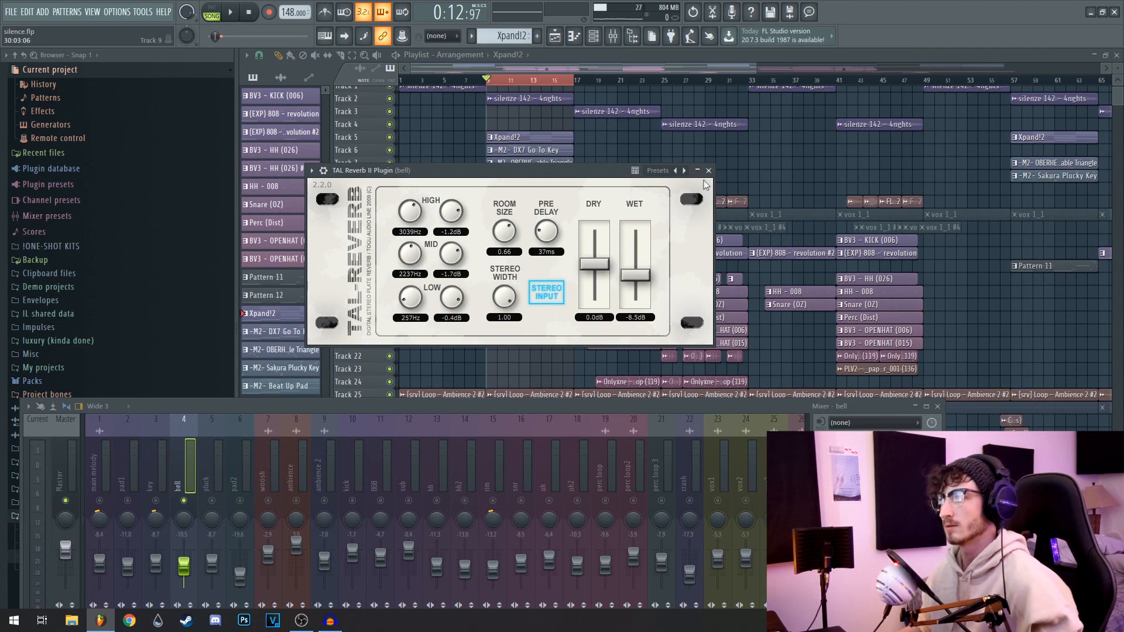
Step: Review the TAL Reverb II and Ghz Lohi 3 settings on the bell track and close their windows
click(708, 171)
click(872, 473)
drag(473, 186, 504, 95)
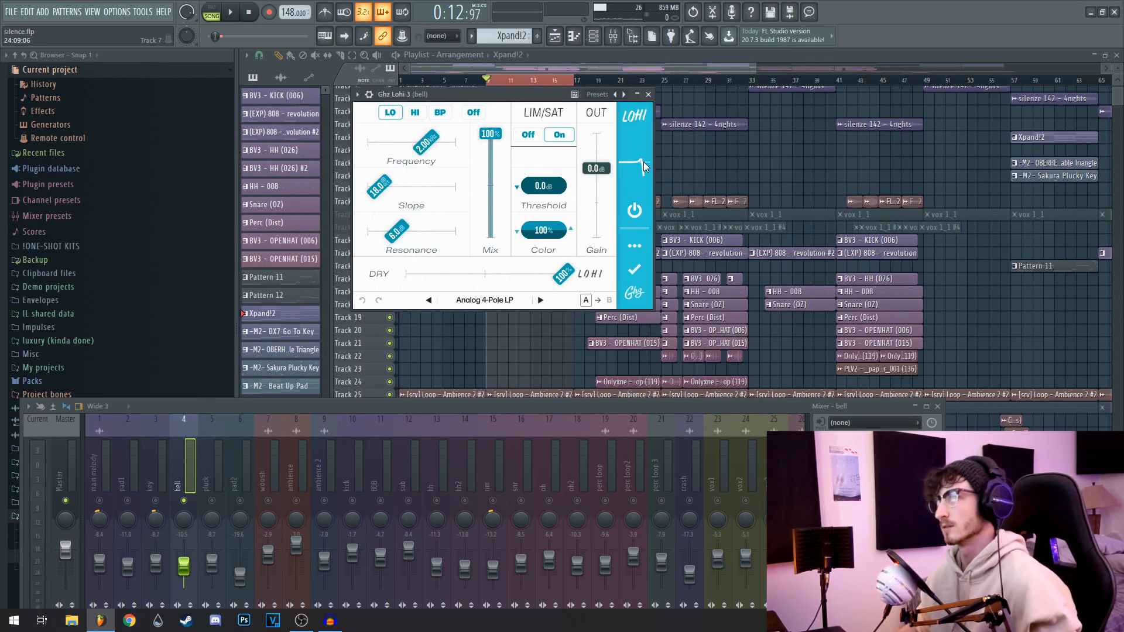
click(648, 95)
Step: Play the section again to hear the soloed bell track with its effects on
drag(427, 406, 586, 232)
key(space)
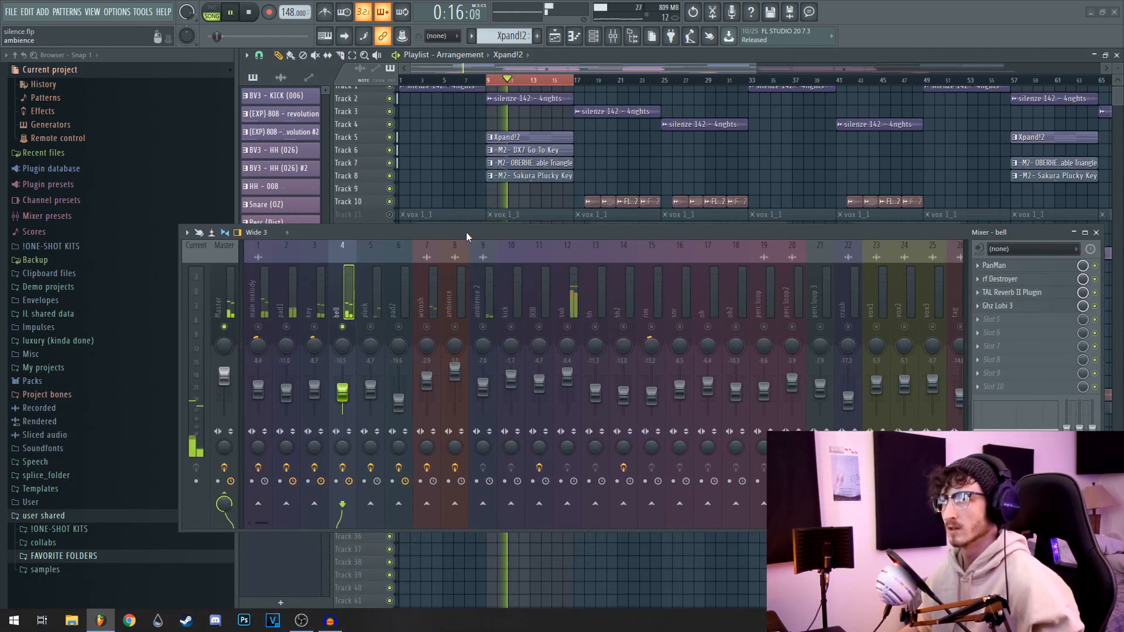
drag(466, 232, 465, 238)
key(space)
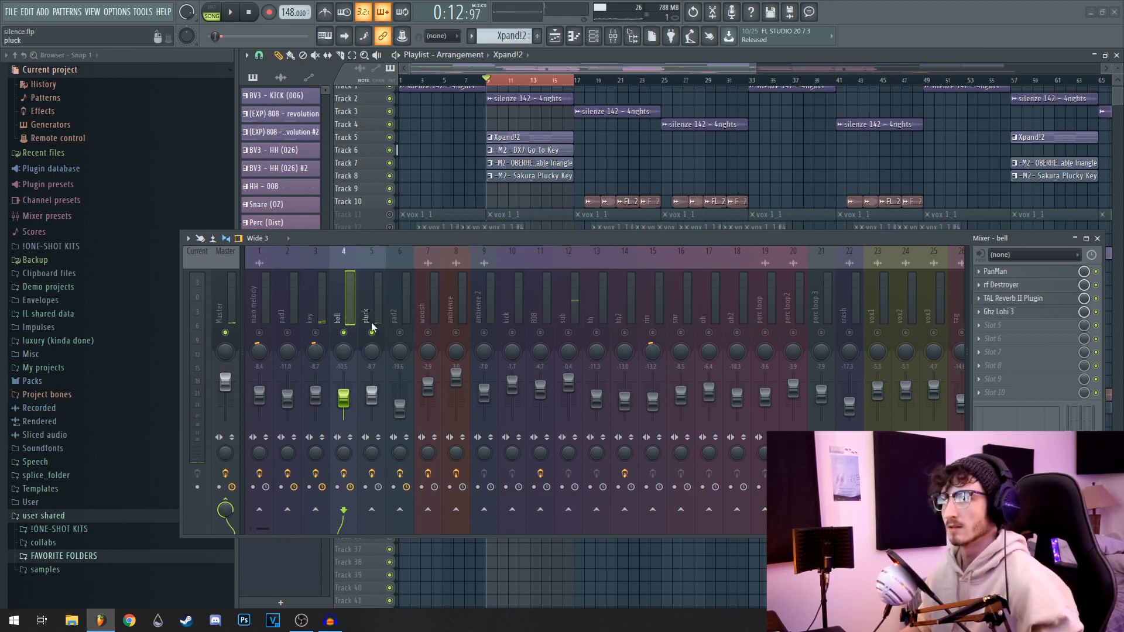
Step: Play the section with the pluck mixer track selected and check its Comeback Kid effect
click(373, 328)
key(space)
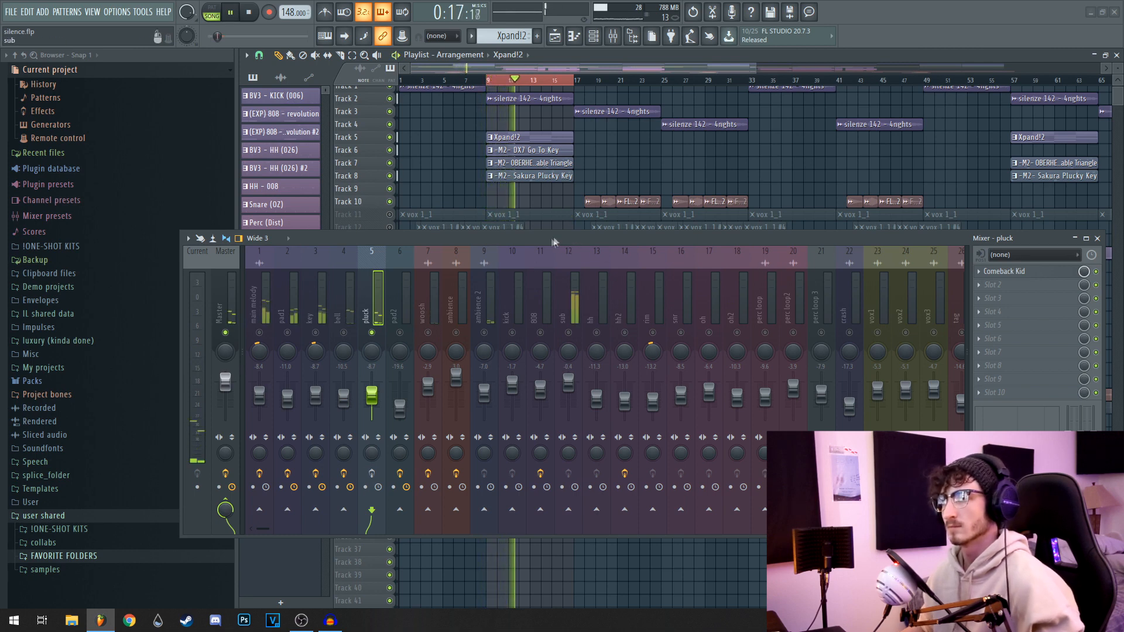
click(997, 276)
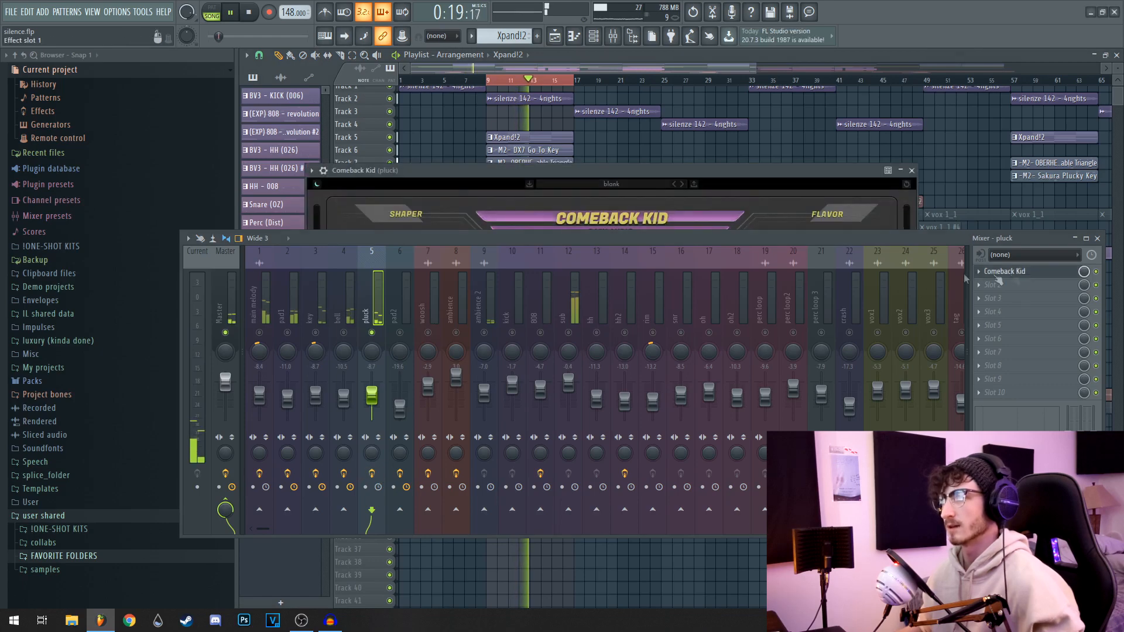
drag(615, 238, 583, 391)
click(911, 170)
drag(635, 393, 708, 257)
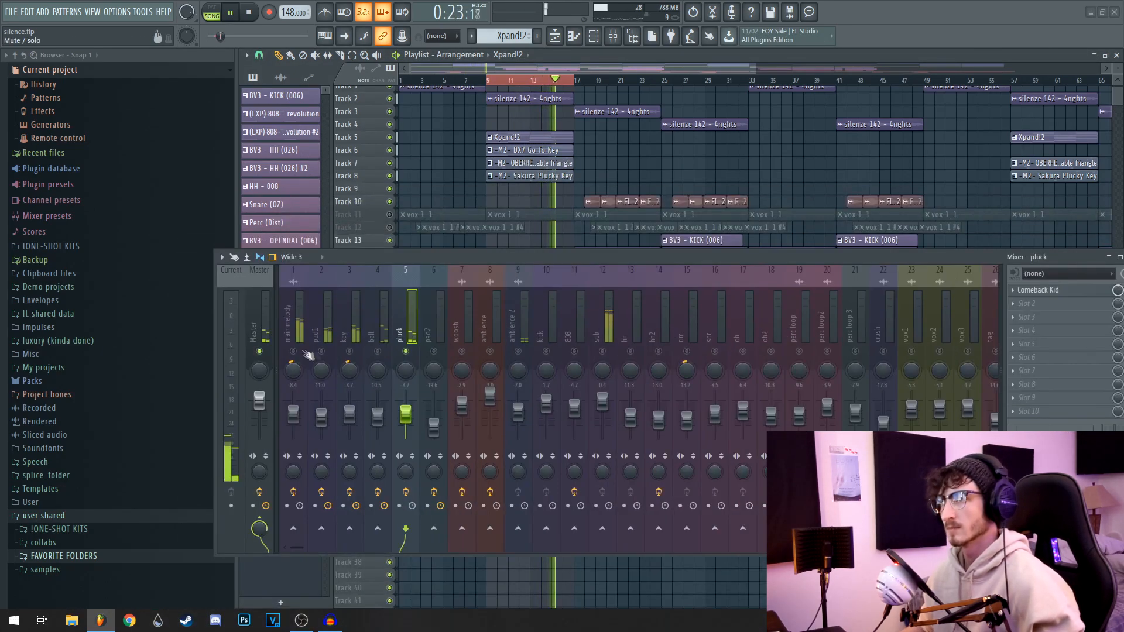
Step: Unmute the main melody, pad1, key and bell mixer tracks to hear the layers together, and close the mixer
drag(375, 355, 306, 354)
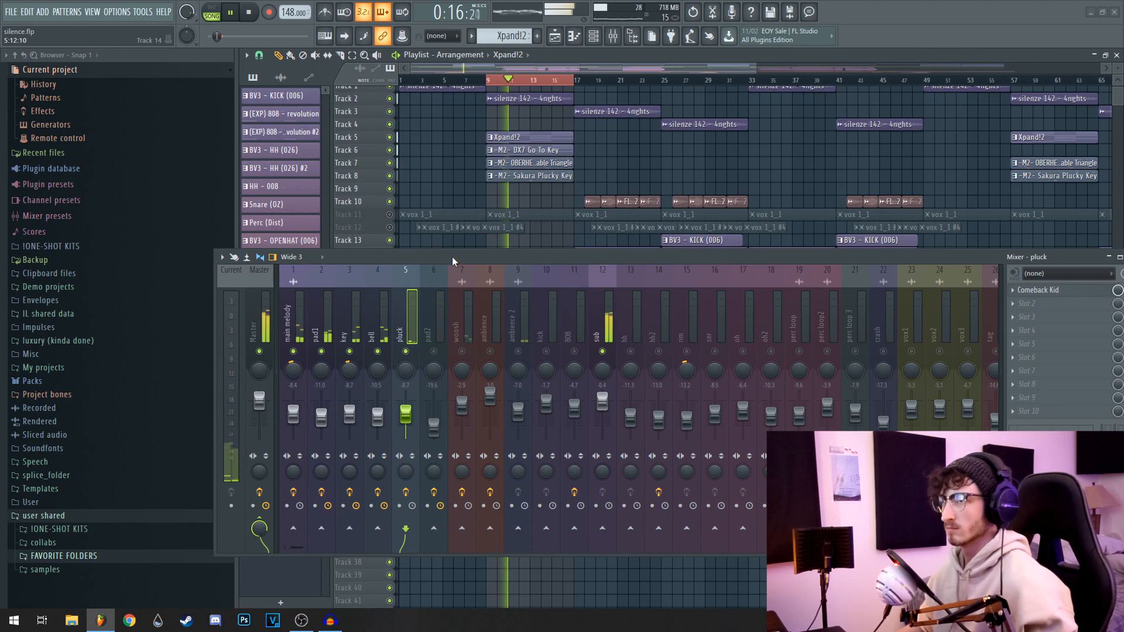
drag(457, 261, 379, 242)
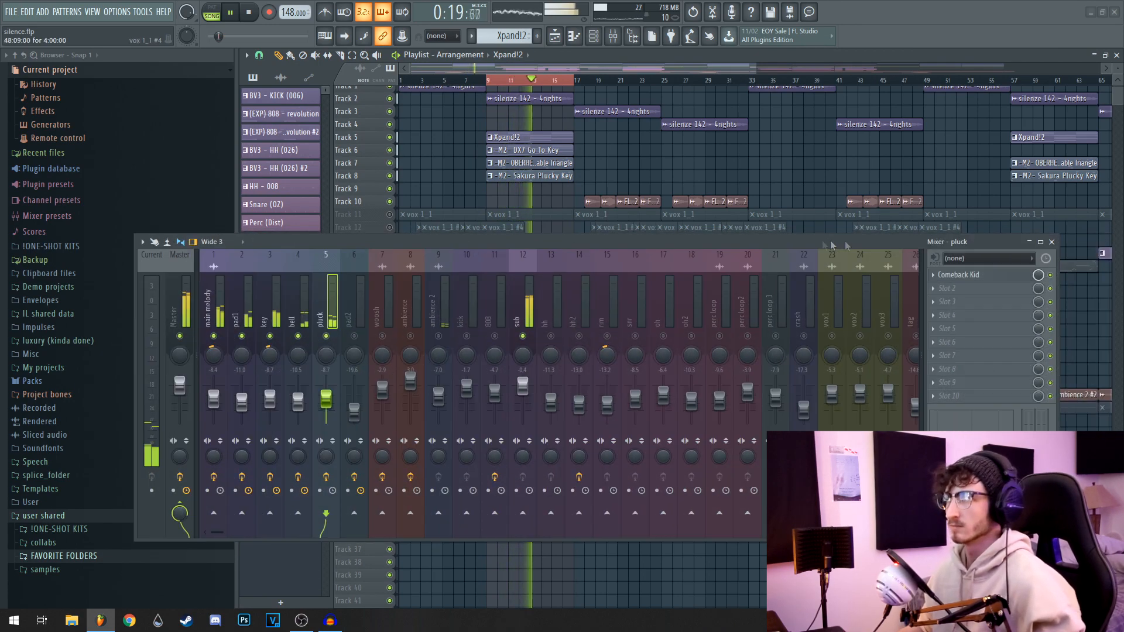
click(1052, 242)
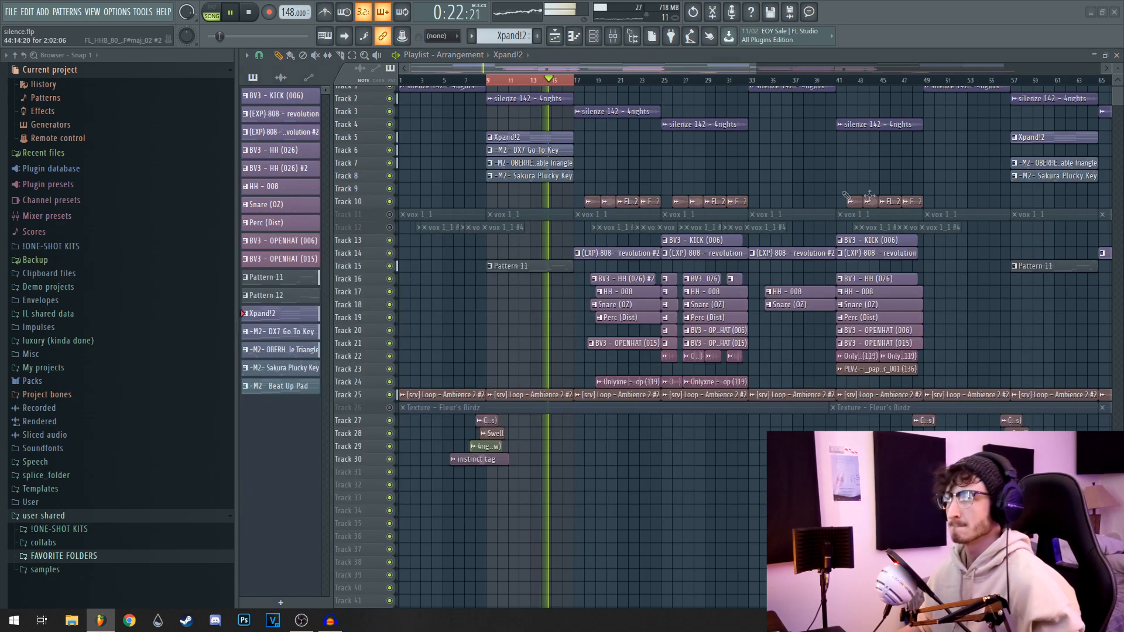
Step: Stop playback and unmute the two vox tracks and the Texture - Fleur's Birdz track in the playlist
ctrl+scroll(683, 168, up, 3)
alt+scroll(705, 158, up, 3)
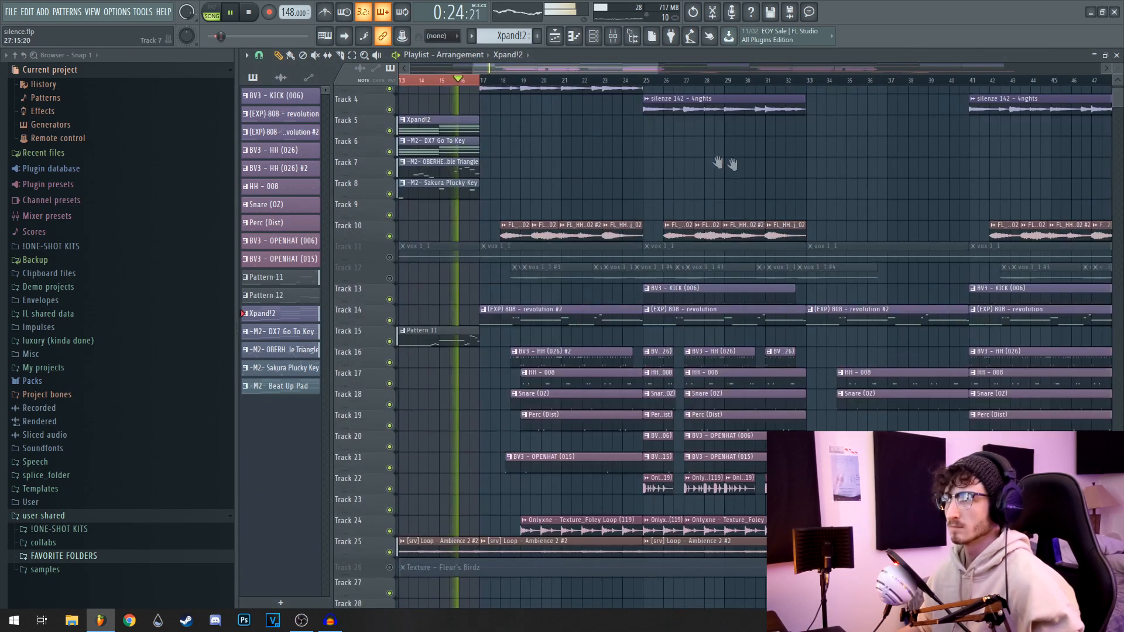
drag(705, 158, 827, 174)
ctrl+scroll(799, 175, down, 3)
key(space)
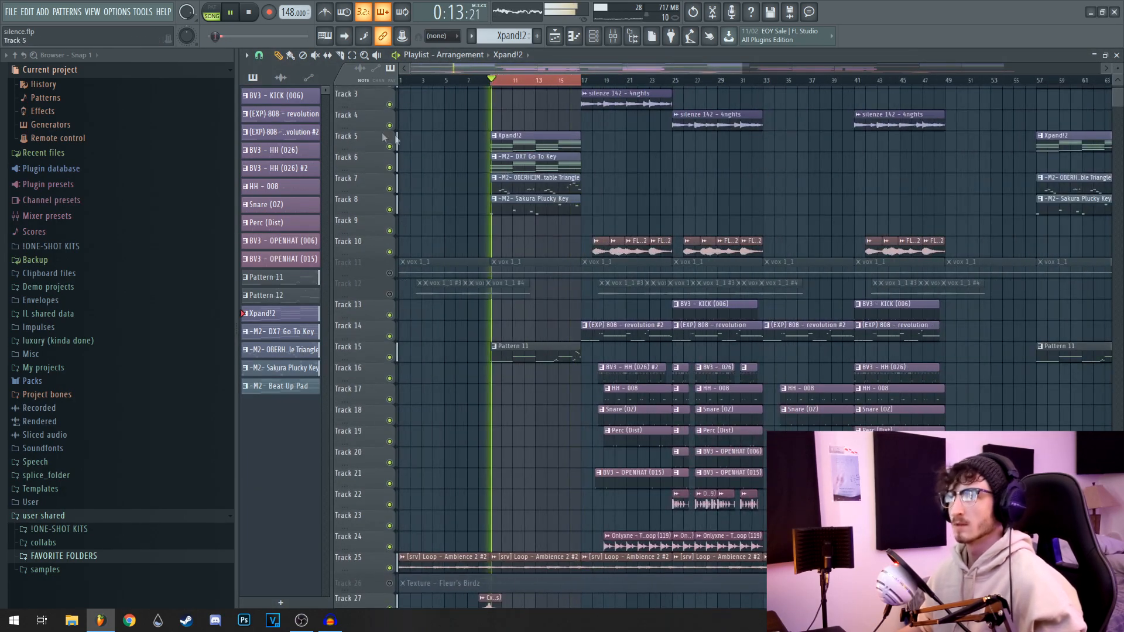
ctrl+scroll(467, 258, up, 3)
alt+scroll(467, 259, up, 2)
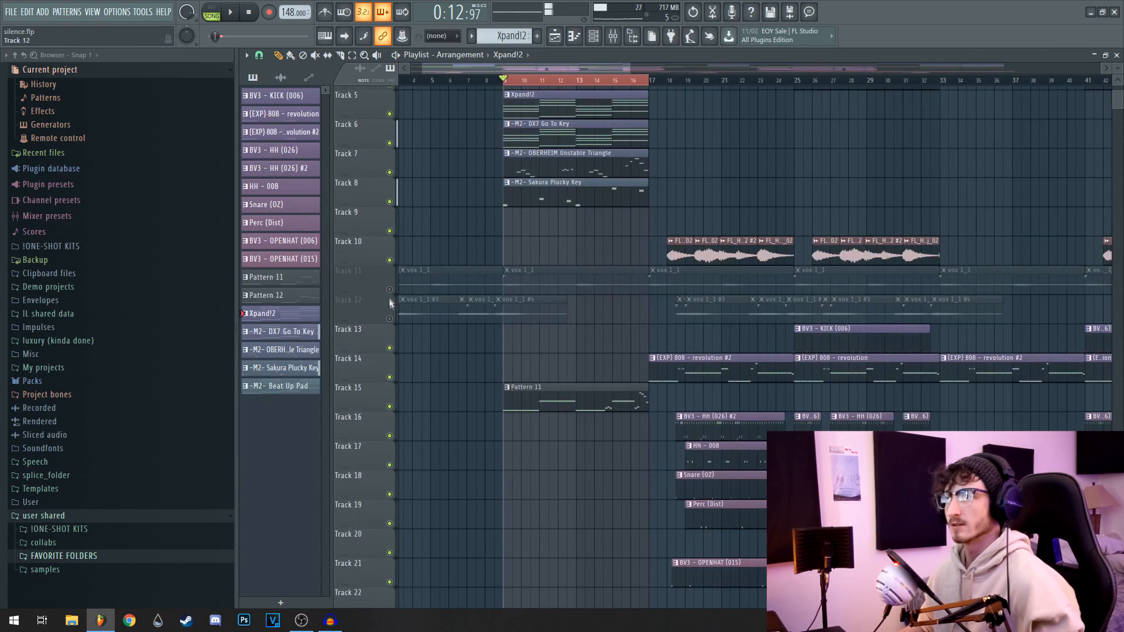
click(390, 290)
click(391, 319)
scroll(484, 294, down, 4)
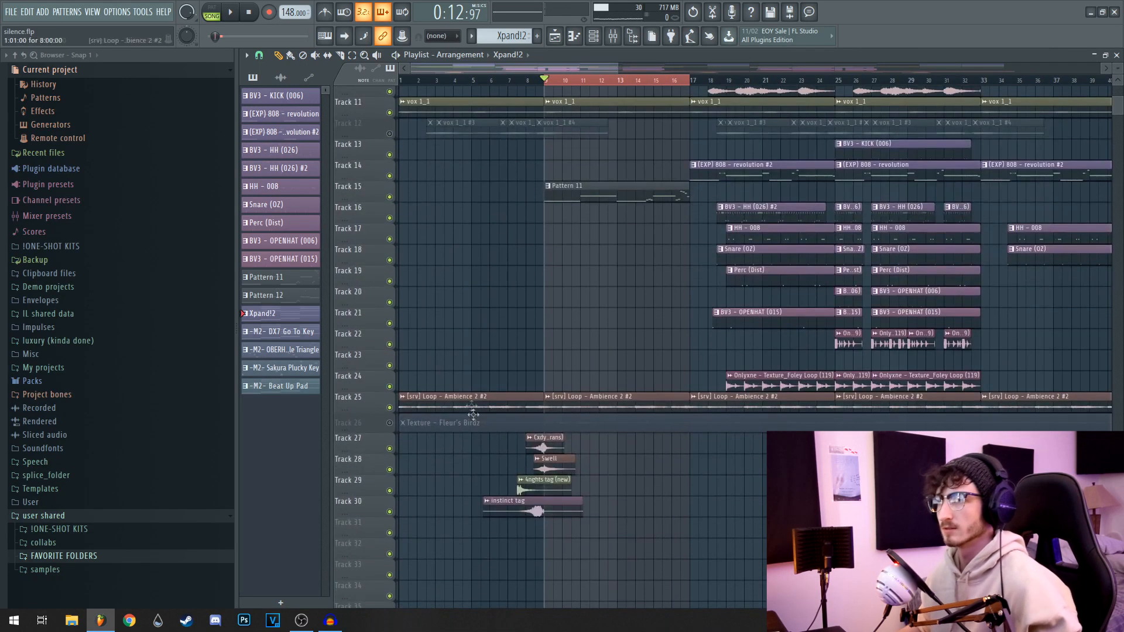
click(391, 424)
alt+scroll(460, 513, up, 2)
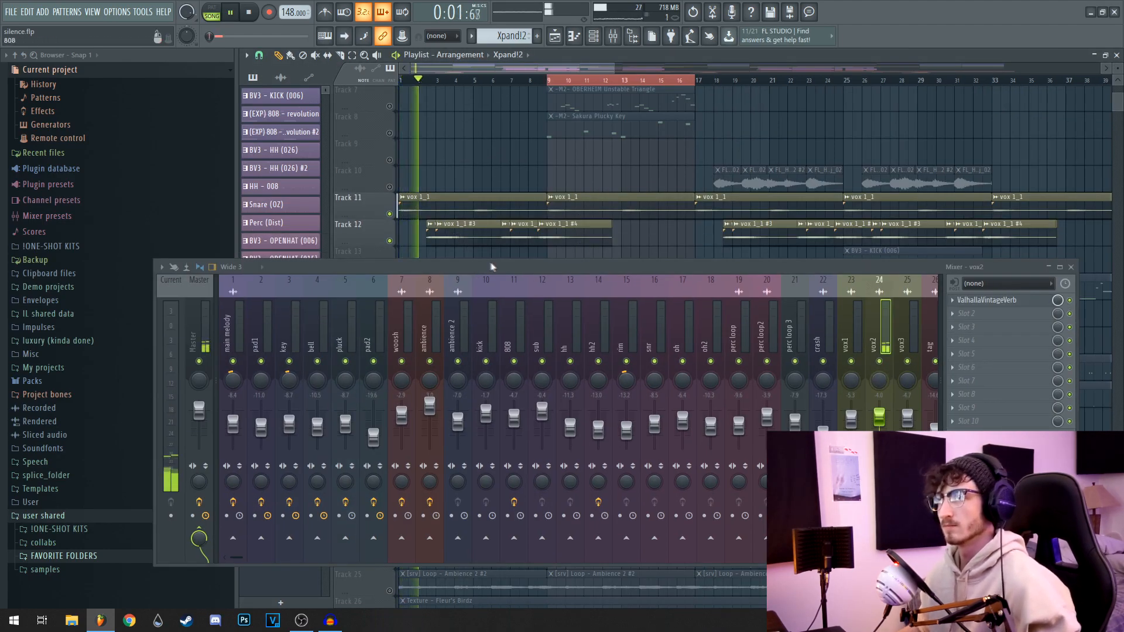
Step: Select the vox3 mixer track and clear the playlist's time selection while the vocals play
click(906, 359)
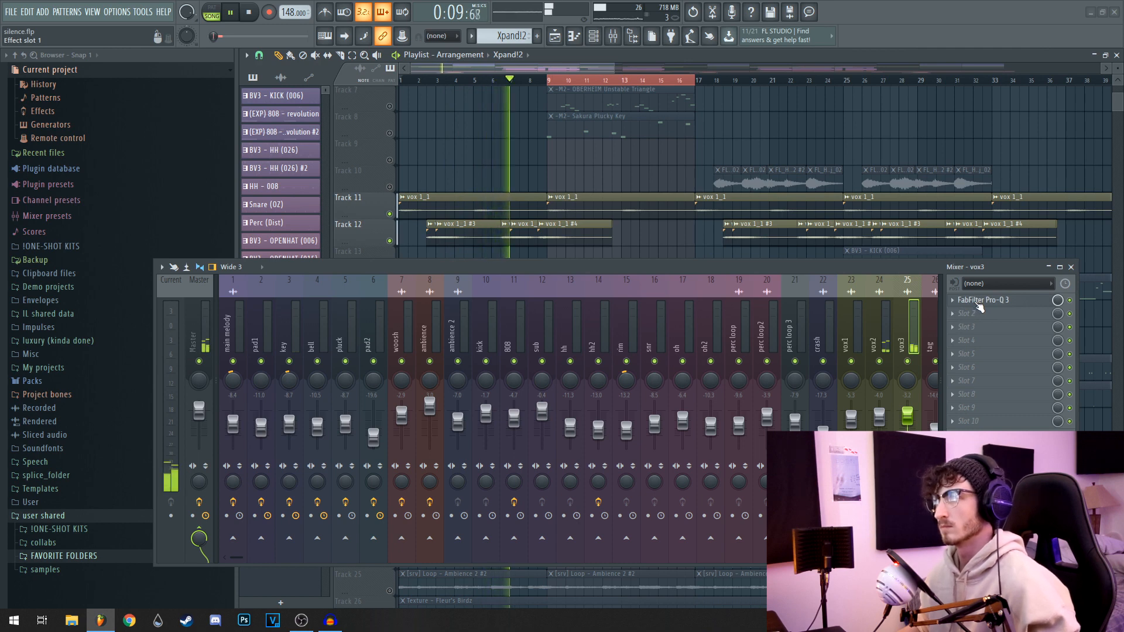
key(ctrl+d)
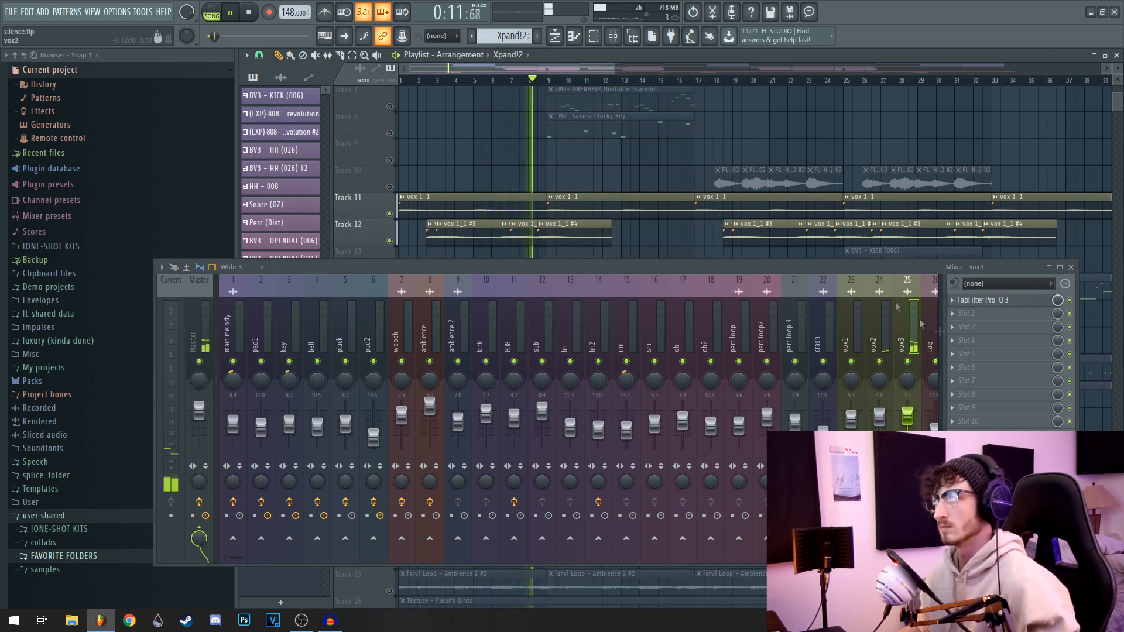
key(space)
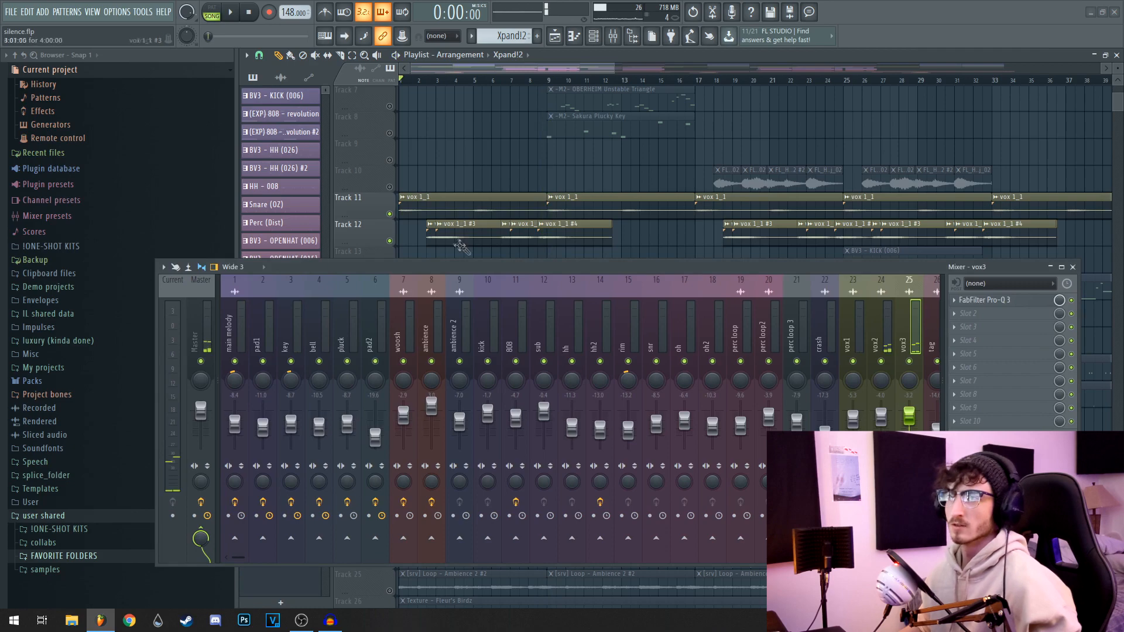
Step: Open the sample settings of the vox 1_1 #3 clip on Track 12, view its waveform and close them
double_click(469, 224)
drag(884, 145, 869, 77)
drag(747, 269, 748, 369)
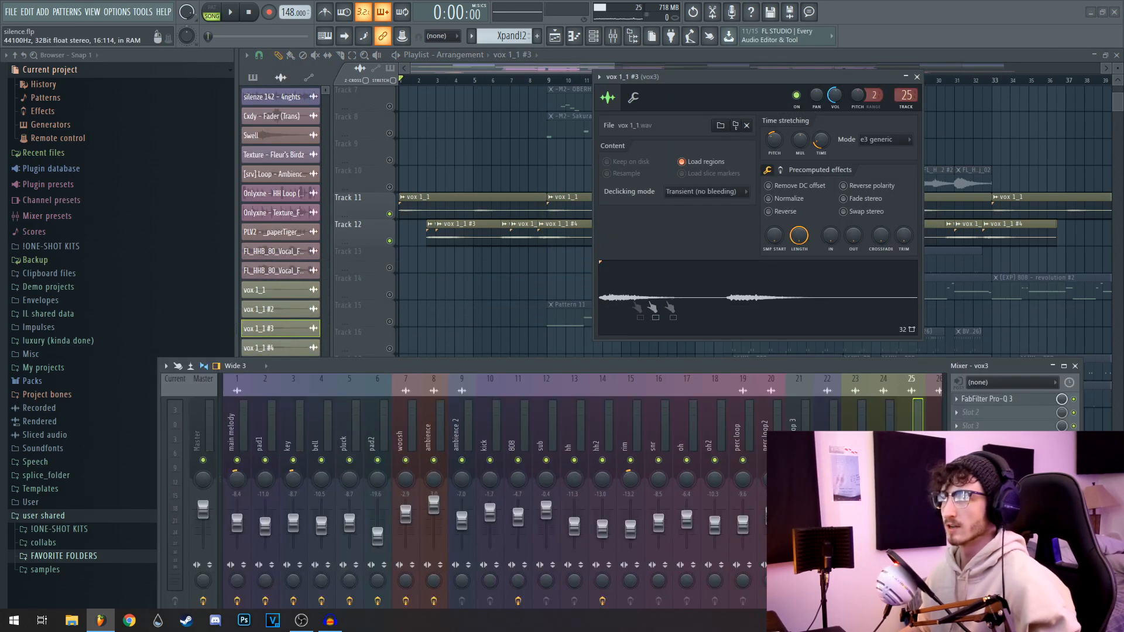
click(917, 77)
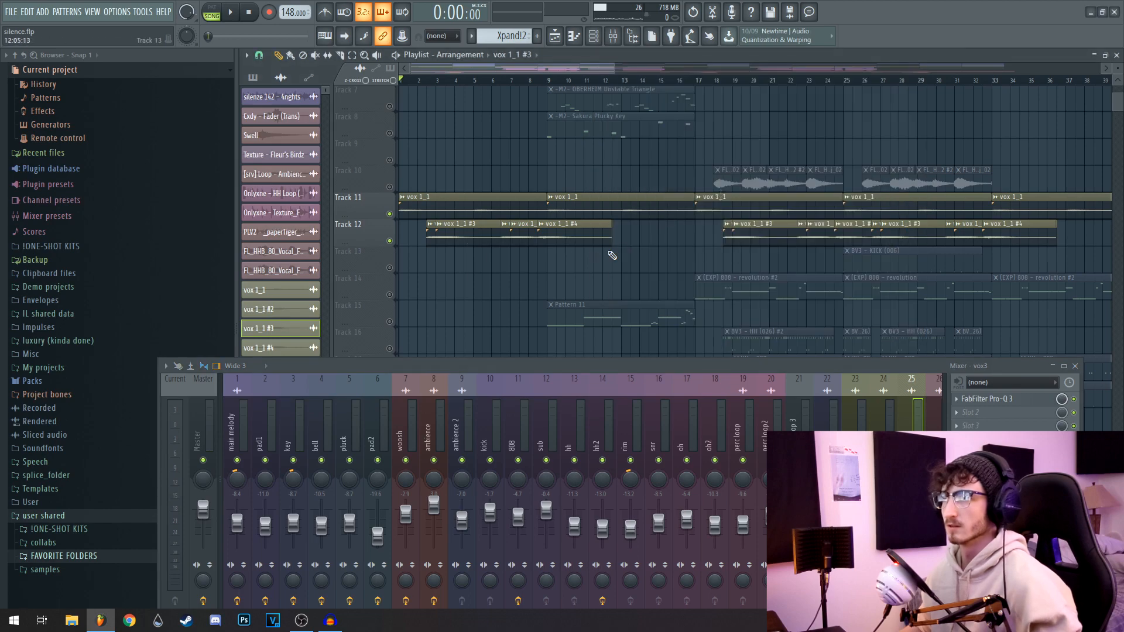
Step: Examine how the vox clips are arranged on Tracks 11 and 12, and open FabFilter Pro-Q 3 on vox3
scroll(574, 259, up, 3)
scroll(494, 202, down, 1)
scroll(498, 193, down, 3)
scroll(515, 187, down, 2)
scroll(530, 275, up, 4)
scroll(497, 322, up, 4)
scroll(533, 322, up, 3)
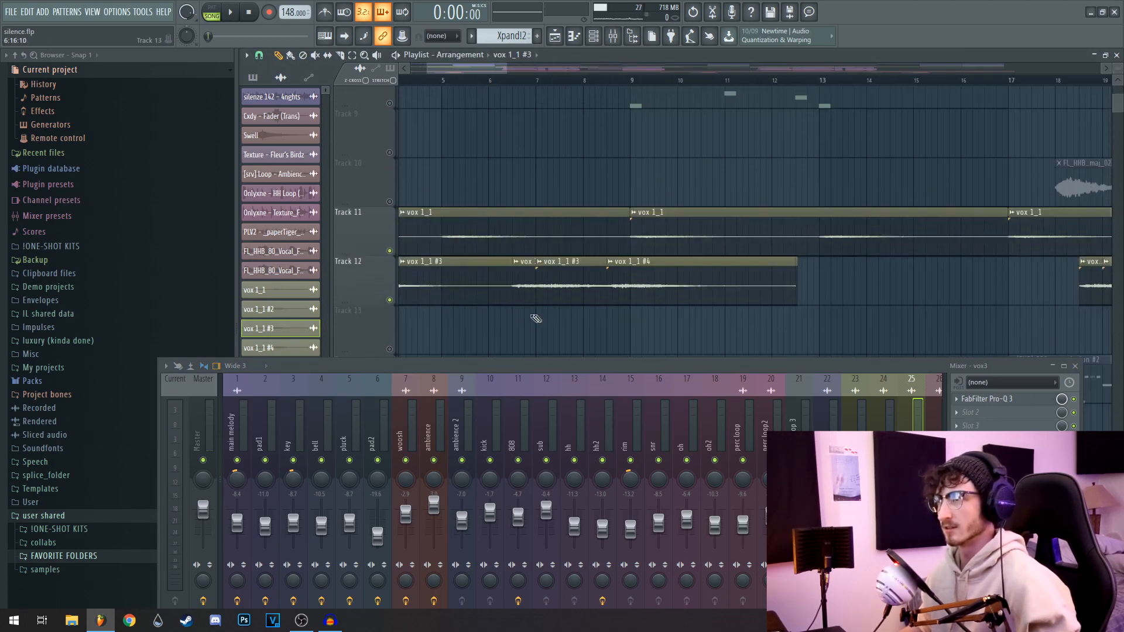
scroll(536, 318, down, 4)
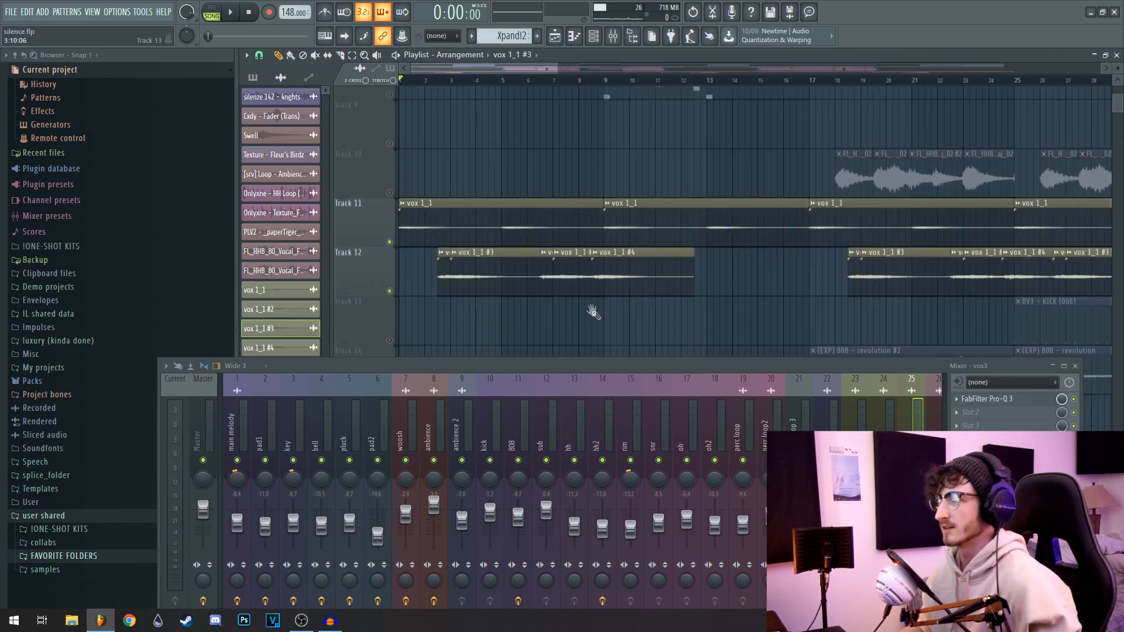
click(966, 399)
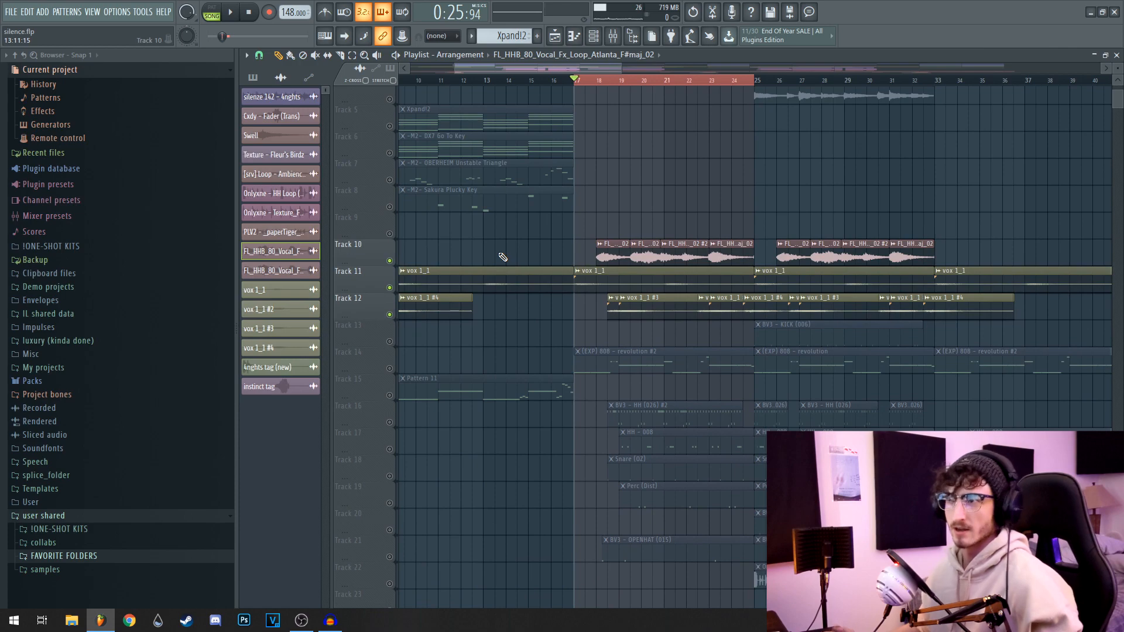
Step: Unmute the melody on Track 3 and play the section together with the vocal tracks
alt+scroll(535, 260, down, 2)
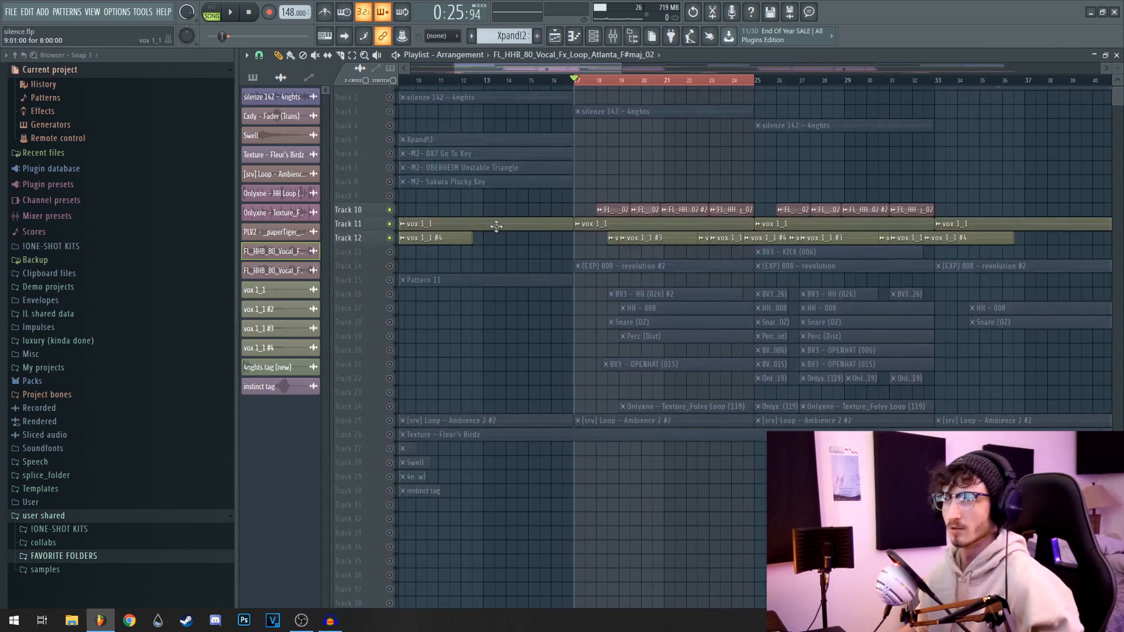
ctrl+scroll(533, 224, up, 2)
ctrl+scroll(527, 219, down, 5)
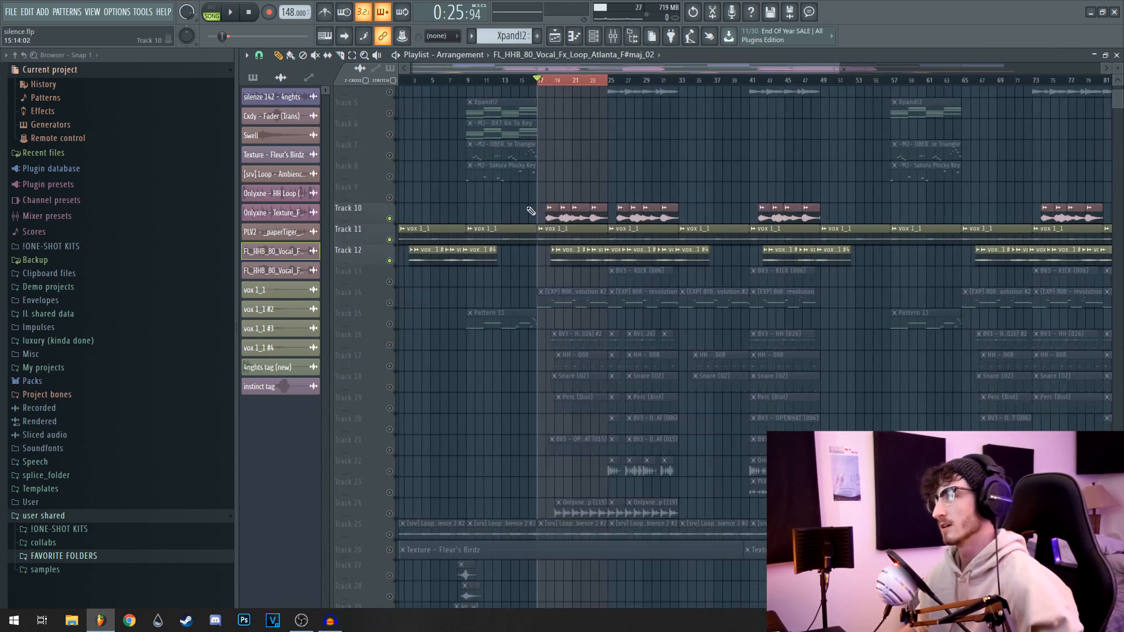
alt+scroll(518, 215, up, 2)
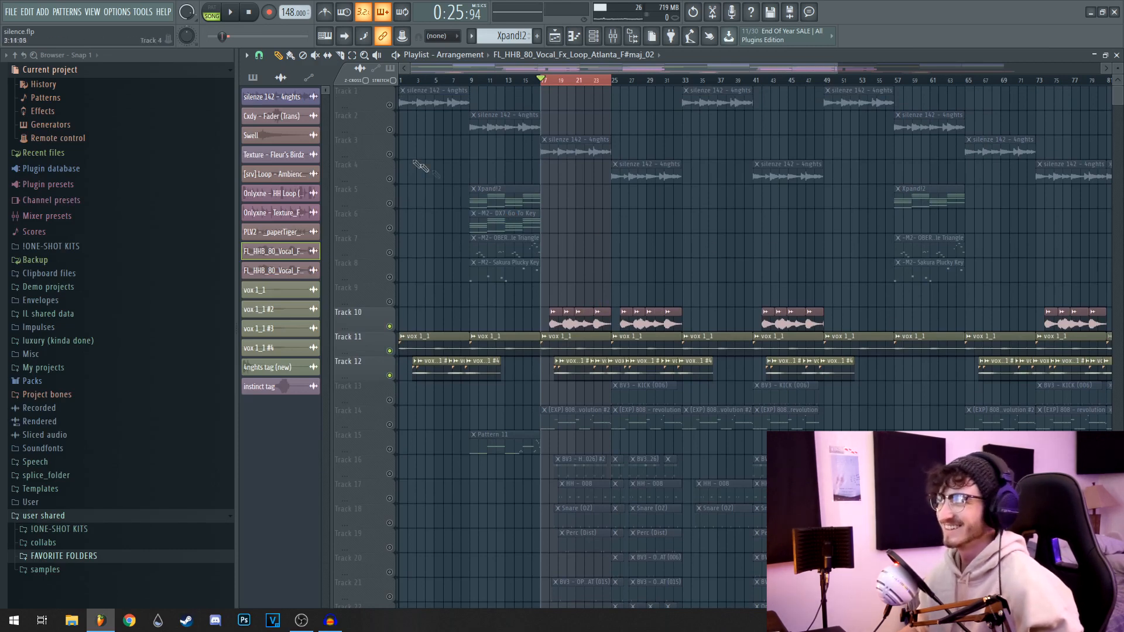
click(390, 155)
key(space)
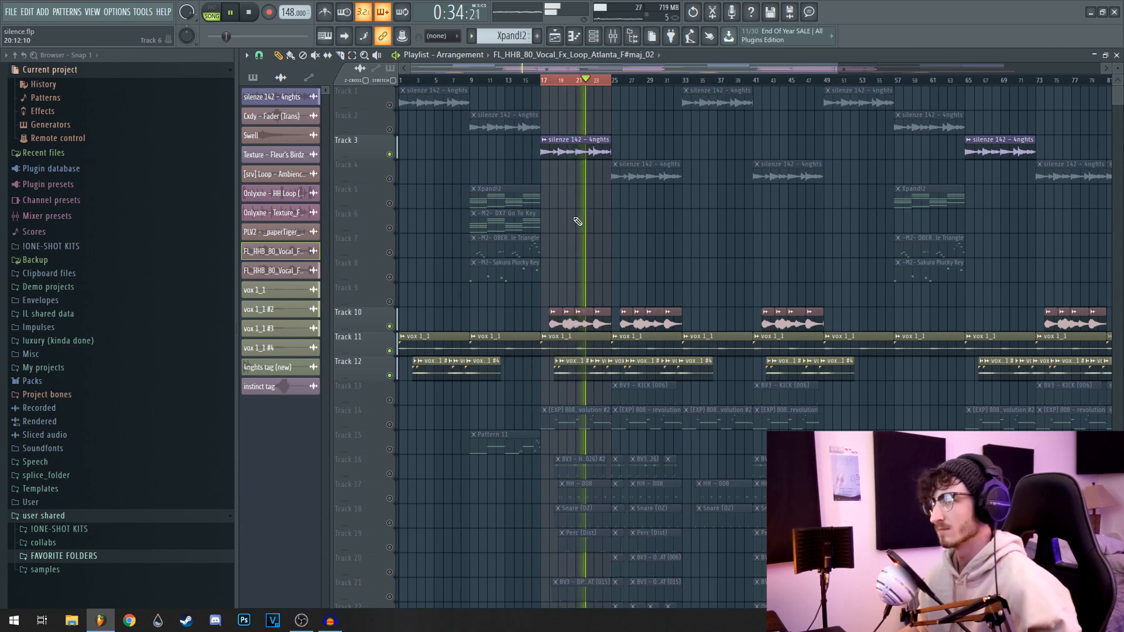
Step: Inspect the chopped FL_HHB_80_Vocal_Fx_Loop clips on Track 10 while the section plays
scroll(585, 295, up, 5)
scroll(554, 312, up, 3)
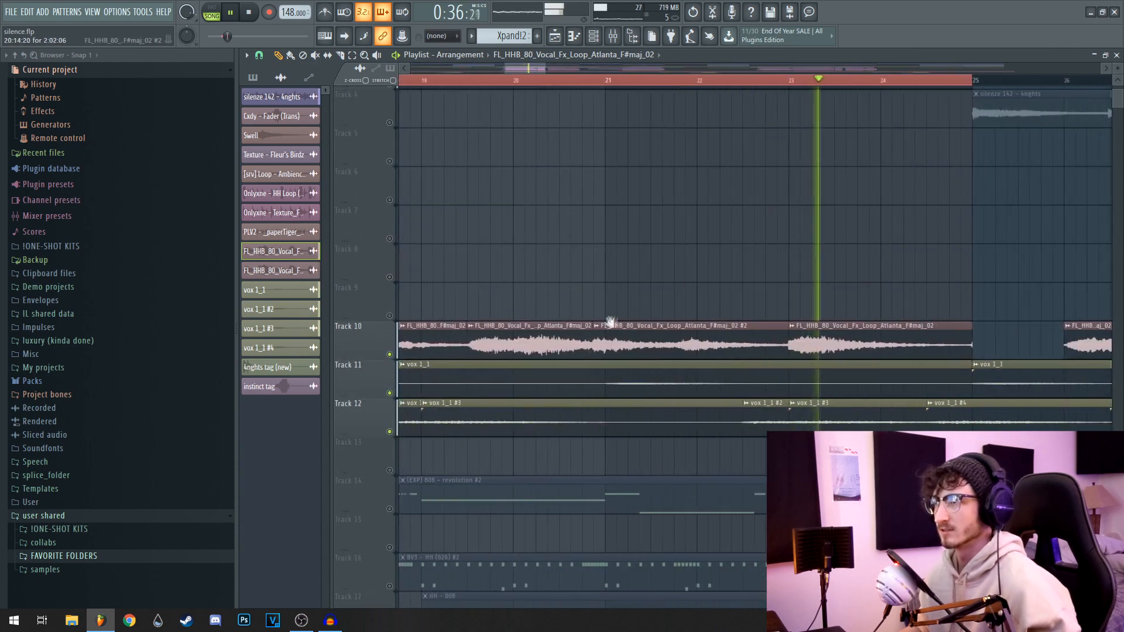
scroll(555, 312, up, 2)
scroll(838, 337, down, 6)
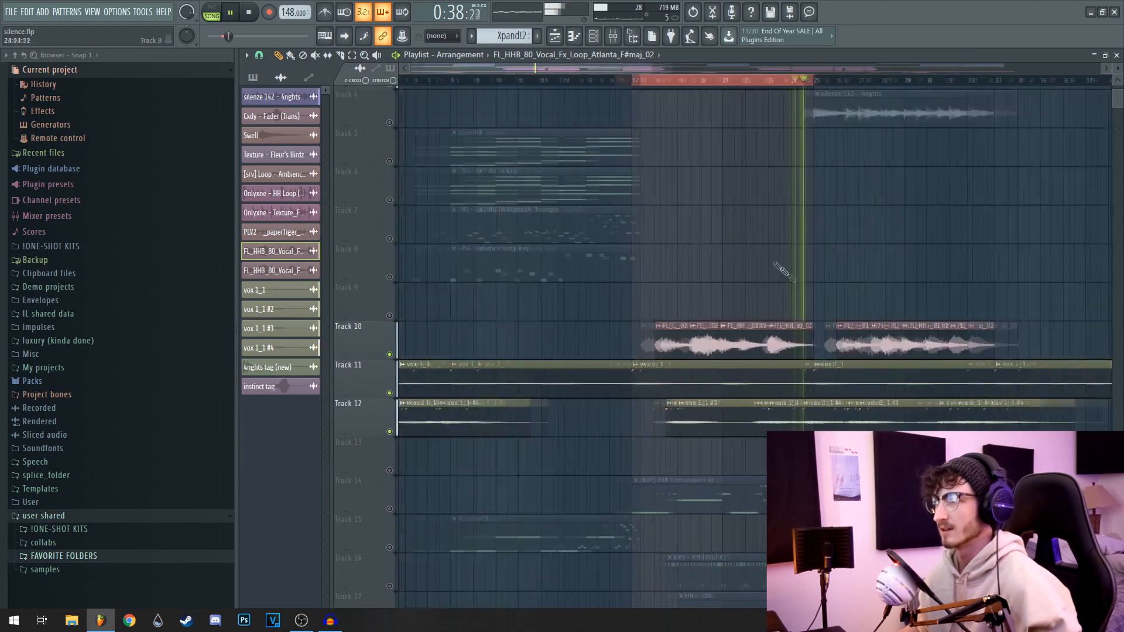
Step: Stop playback, clear the timeline selection and unmute all playlist tracks
key(space)
scroll(723, 287, up, 3)
scroll(761, 316, up, 3)
scroll(781, 346, down, 3)
scroll(752, 308, down, 2)
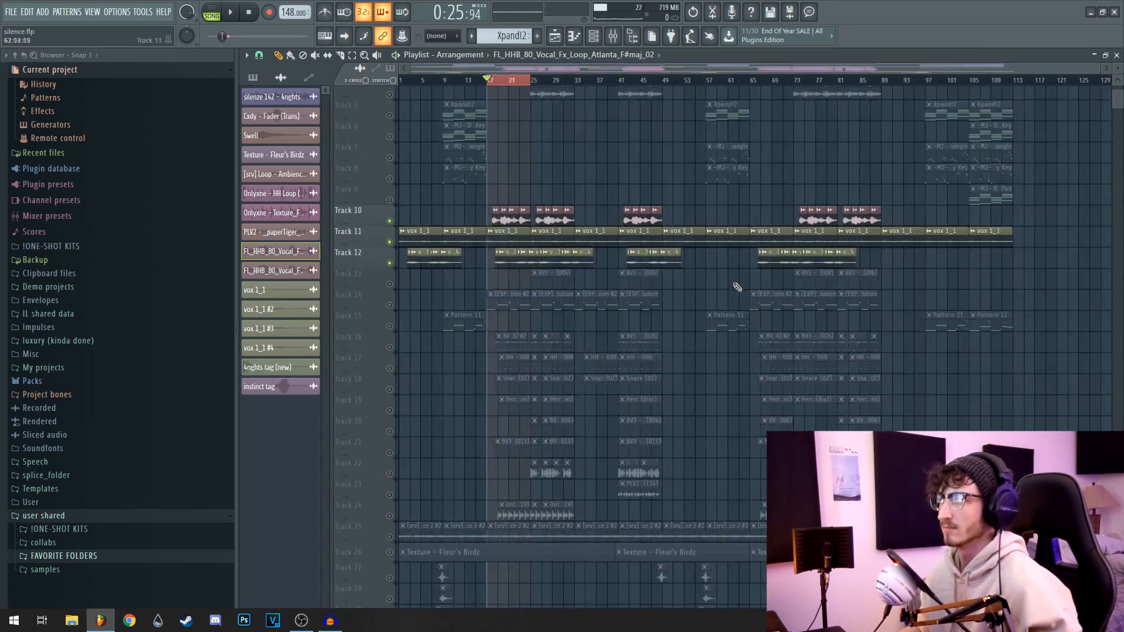
scroll(728, 283, down, 2)
scroll(761, 345, up, 1)
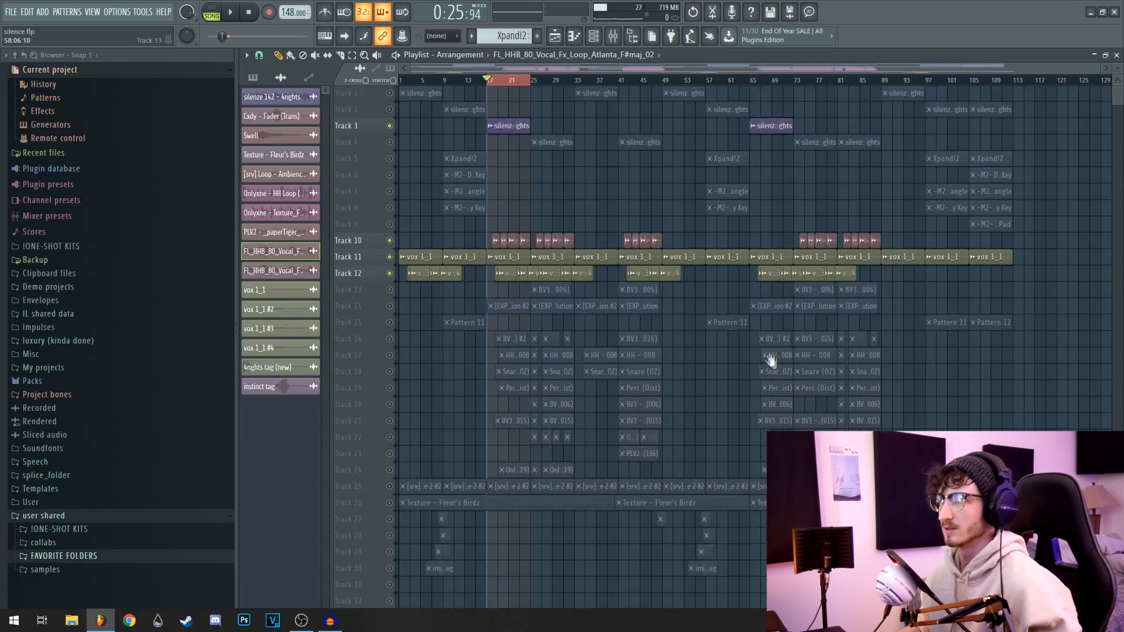
right_click(726, 83)
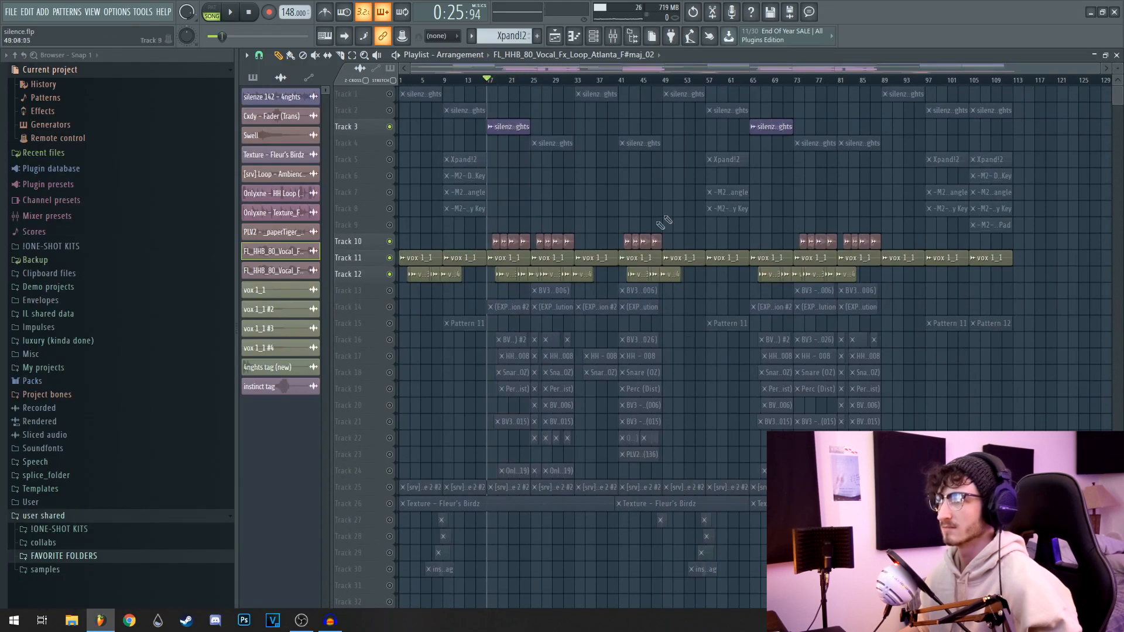
right_click(390, 259)
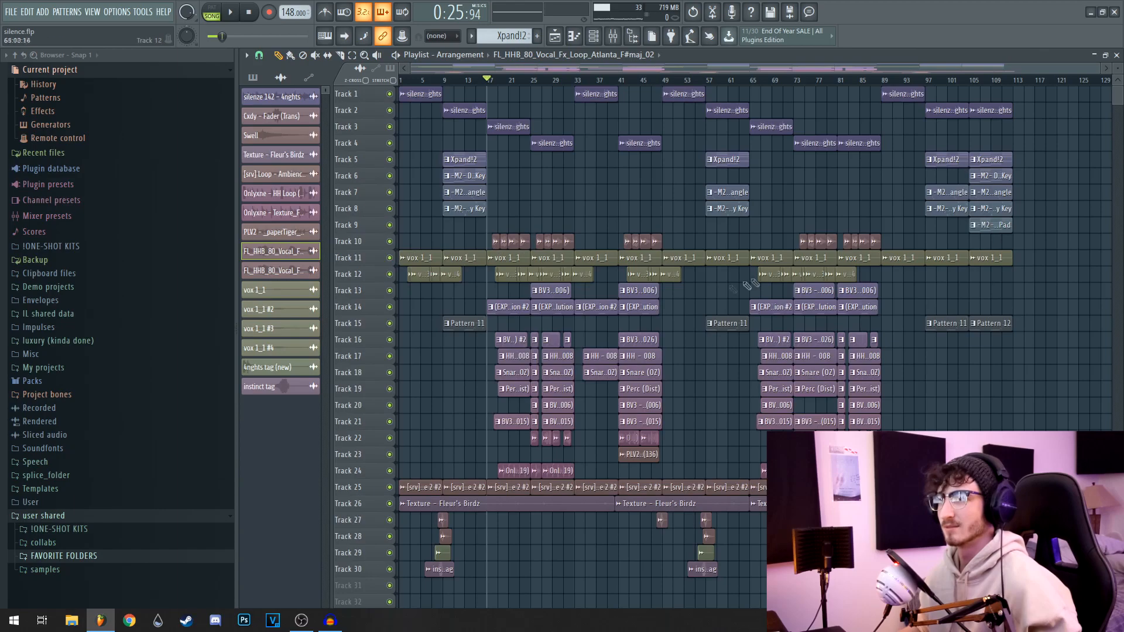
Step: Open the (EXP) 808 - revolution sampler from Track 14 and view its waveform and sample settings
scroll(453, 319, up, 3)
scroll(515, 381, up, 2)
drag(507, 264, 565, 317)
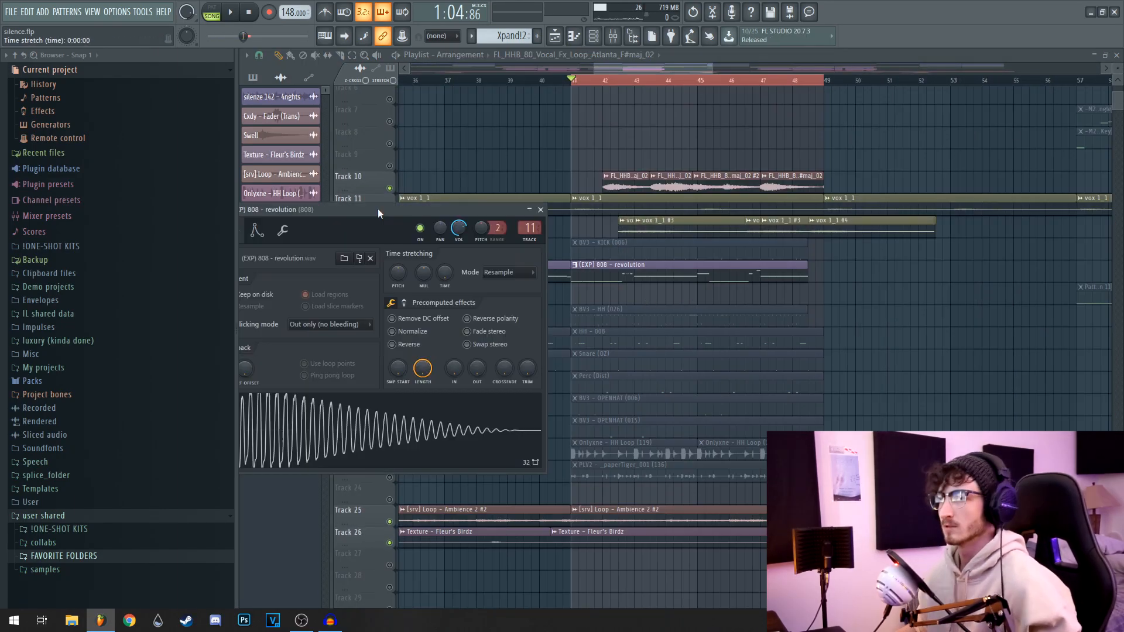
drag(379, 210, 409, 185)
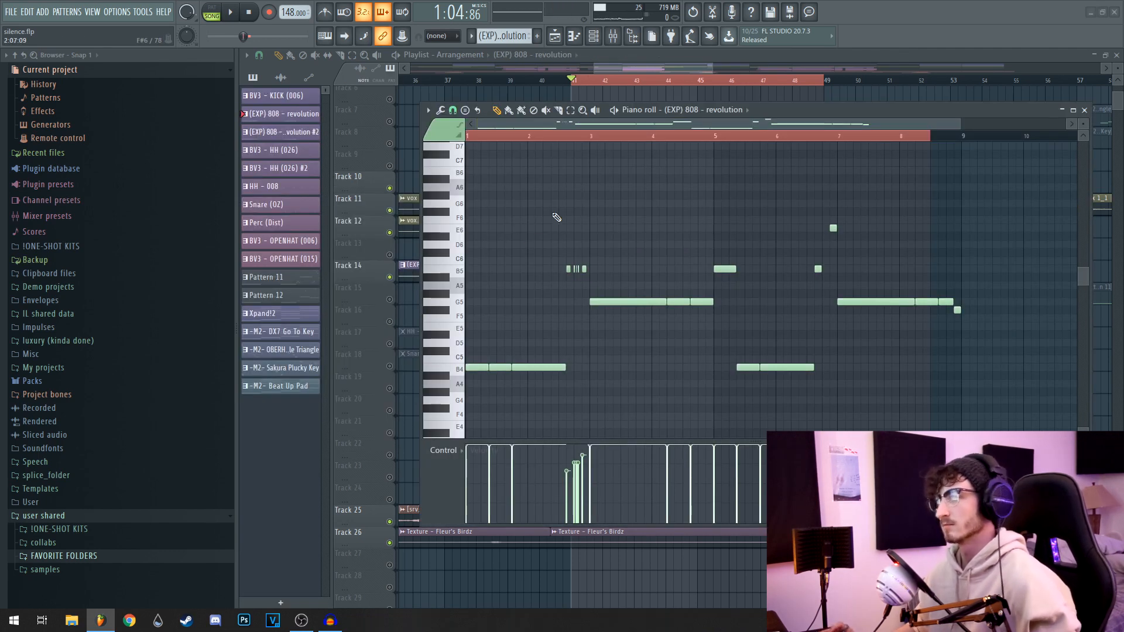
Step: Play the section with the 808 piano roll open, examine its short B5 notes, and close the piano roll
key(space)
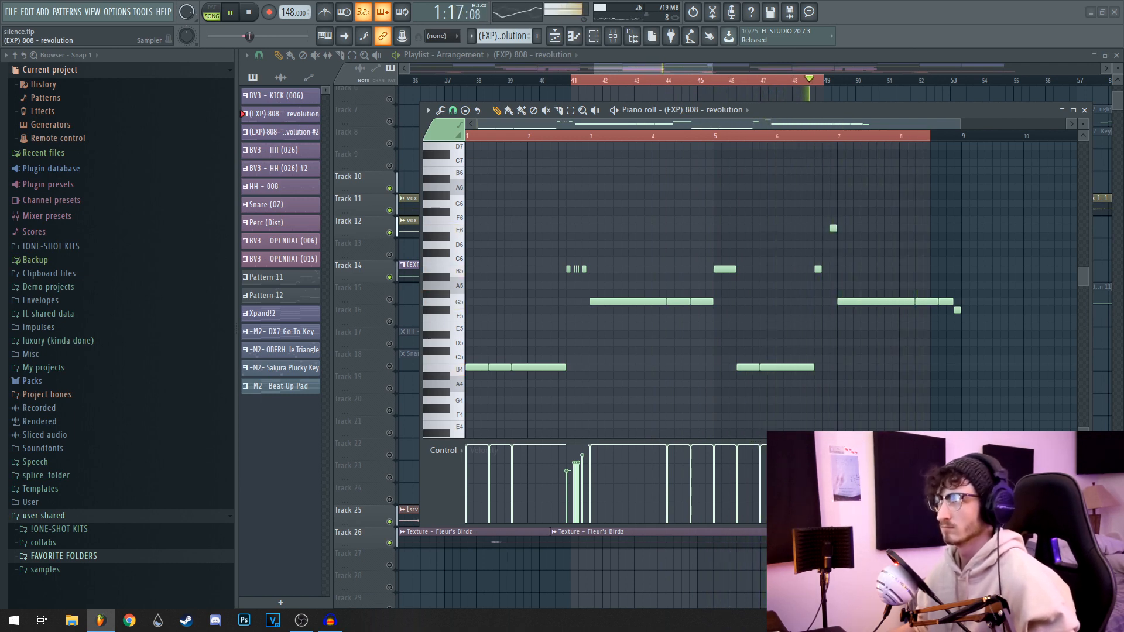
scroll(577, 284, up, 4)
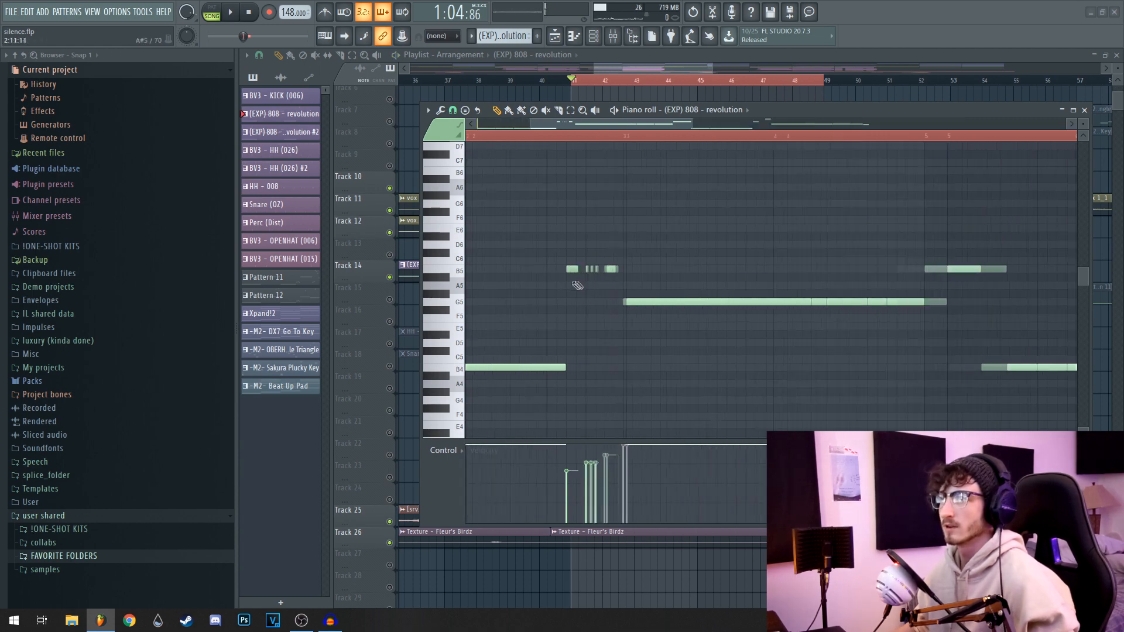
scroll(544, 281, up, 2)
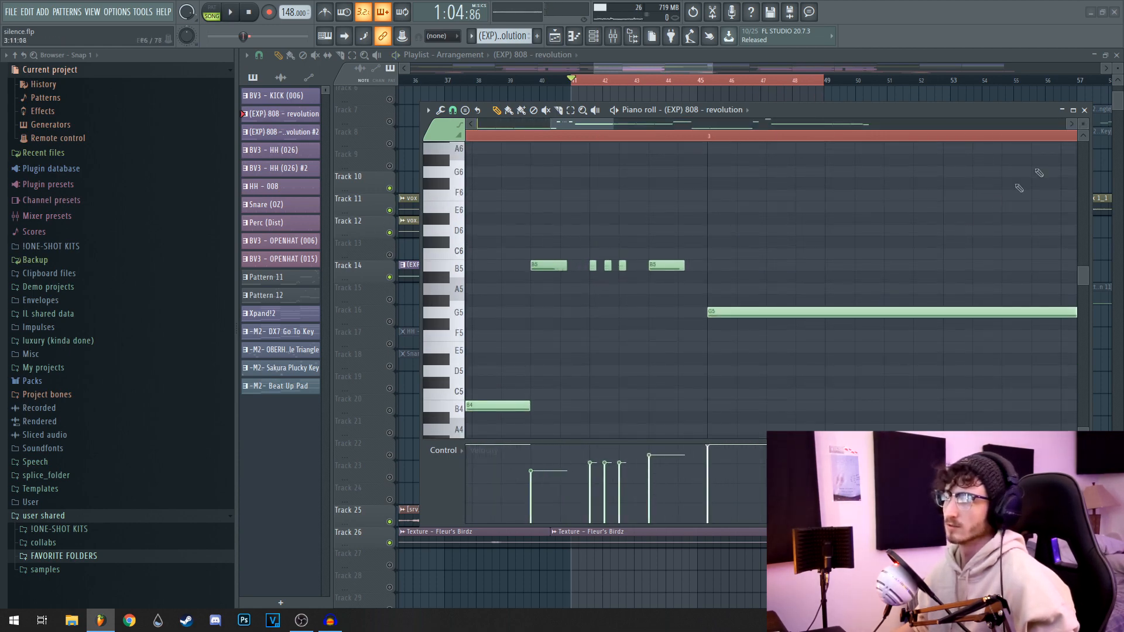
click(1084, 110)
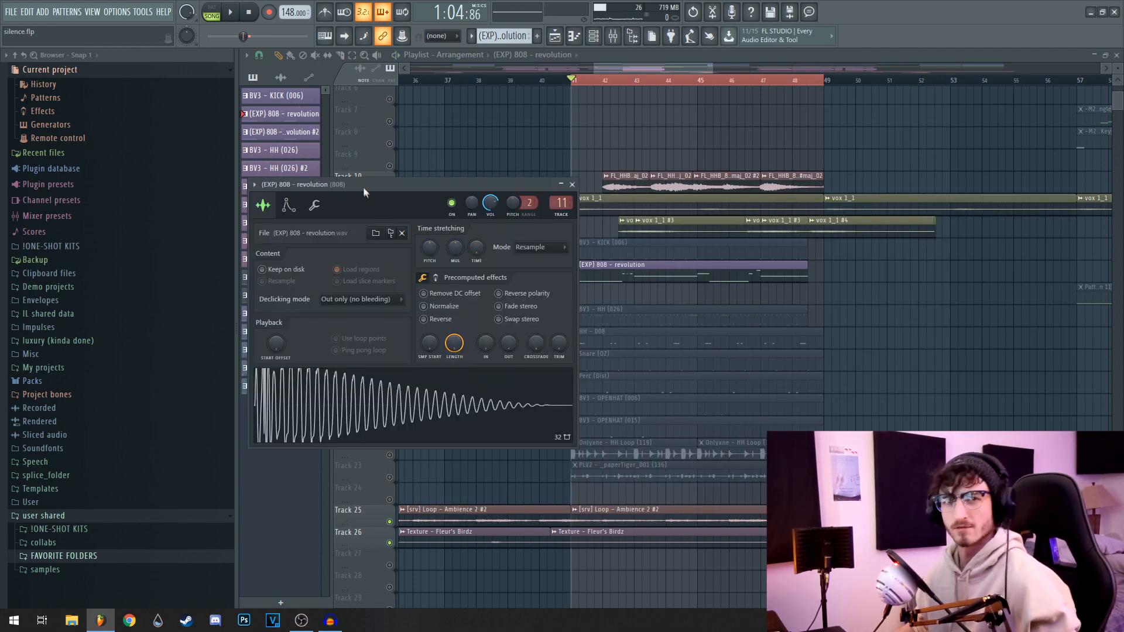
Step: View the volume envelope of the (EXP) 808 - revolution sampler and close the sampler
drag(363, 188, 566, 169)
click(496, 192)
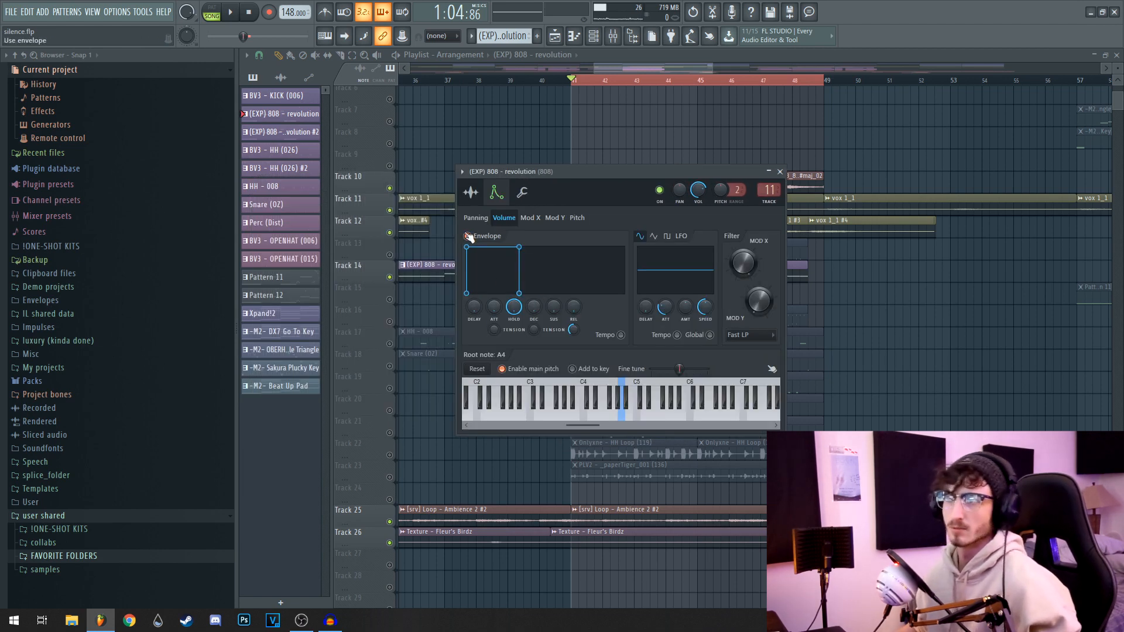
click(780, 171)
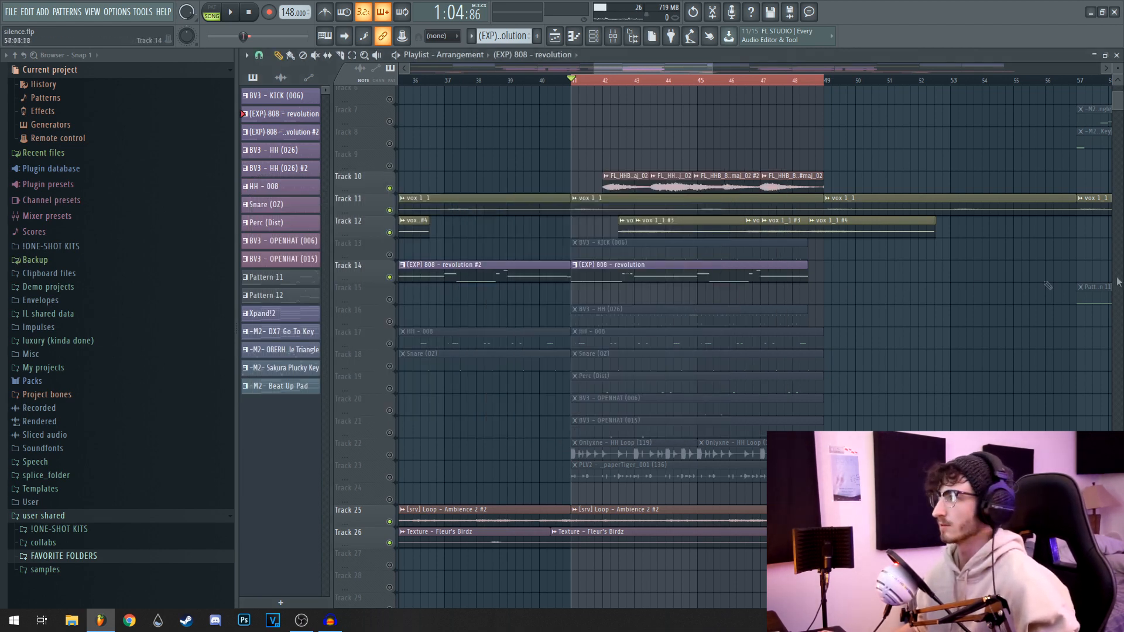
Step: Reopen the 808 piano roll at the short B5 notes and set its grid snap to 1/6 step
key(F7)
scroll(650, 345, right, 6)
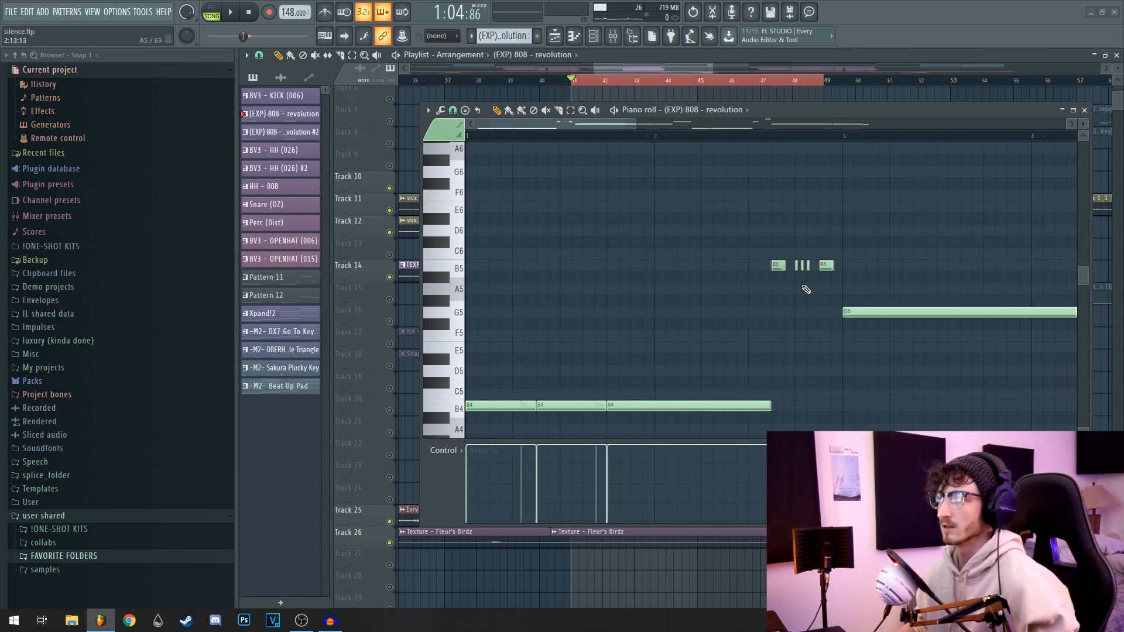
click(452, 110)
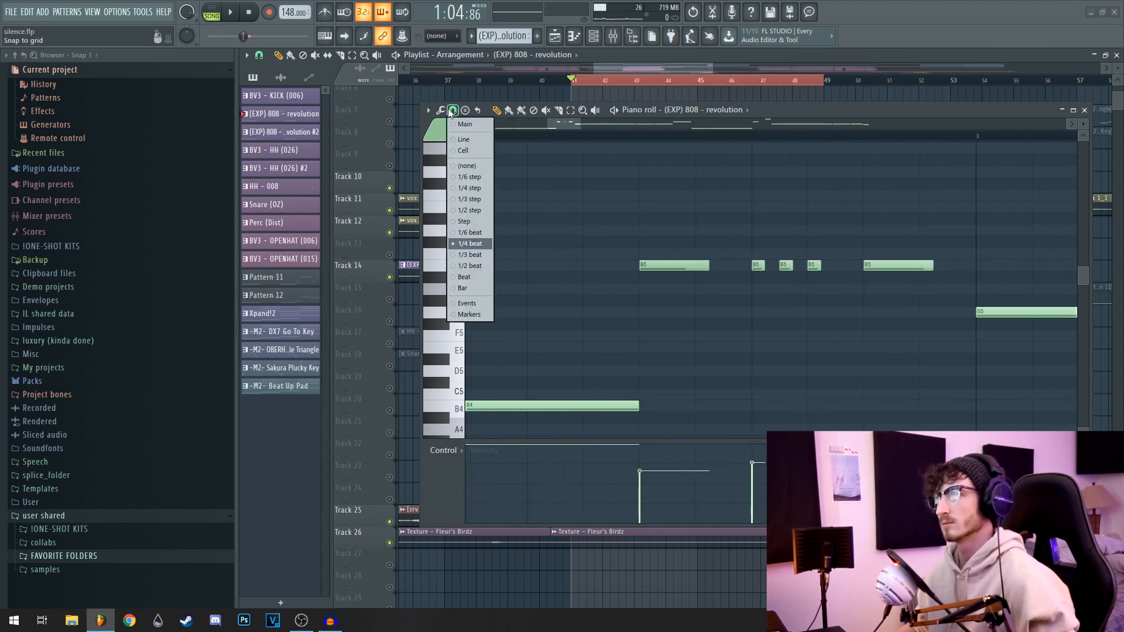
click(470, 178)
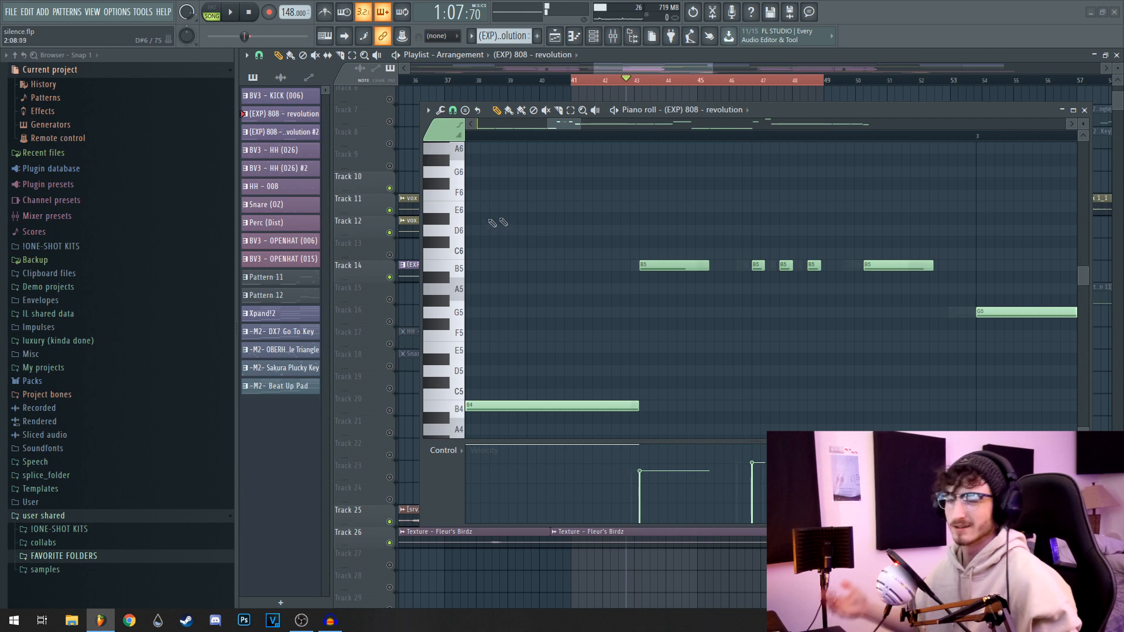
Step: Unmute the BV3 - HH (026) hi-hat on Track 16 and play the section from bar 41
scroll(492, 222, down, 2)
scroll(527, 228, down, 4)
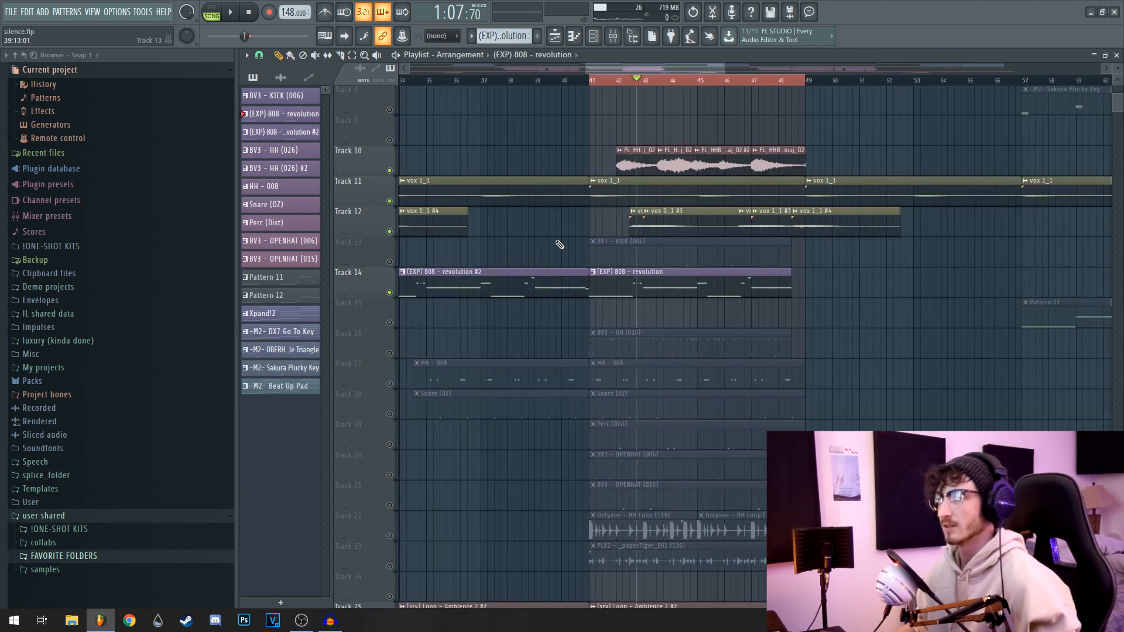
scroll(561, 243, down, 1)
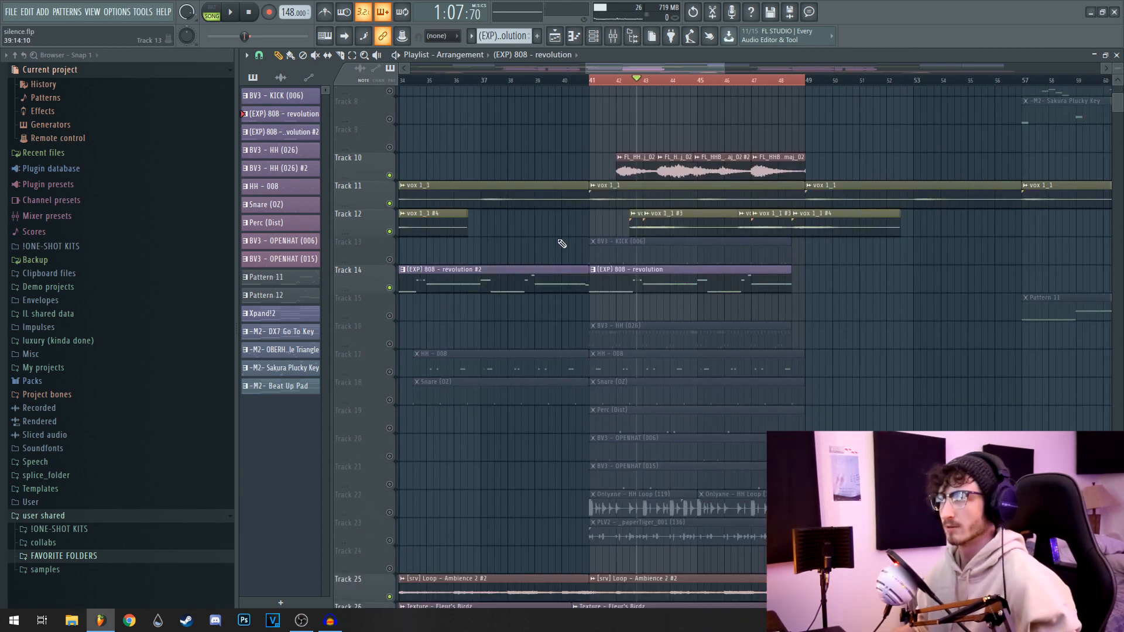
scroll(545, 228, up, 3)
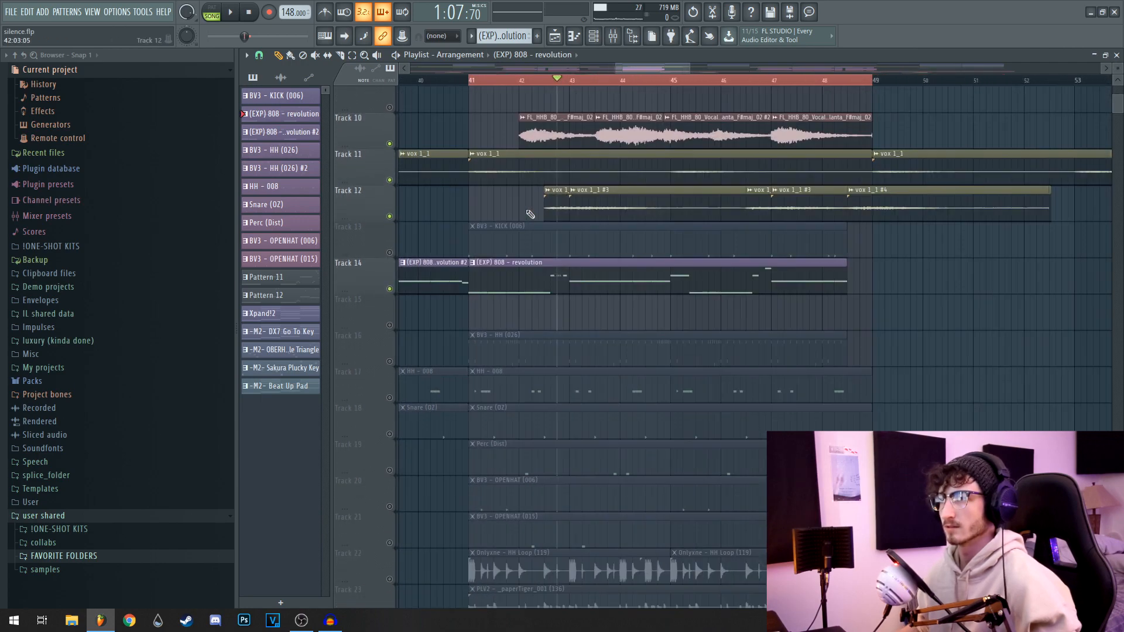
click(391, 362)
drag(578, 336, 693, 324)
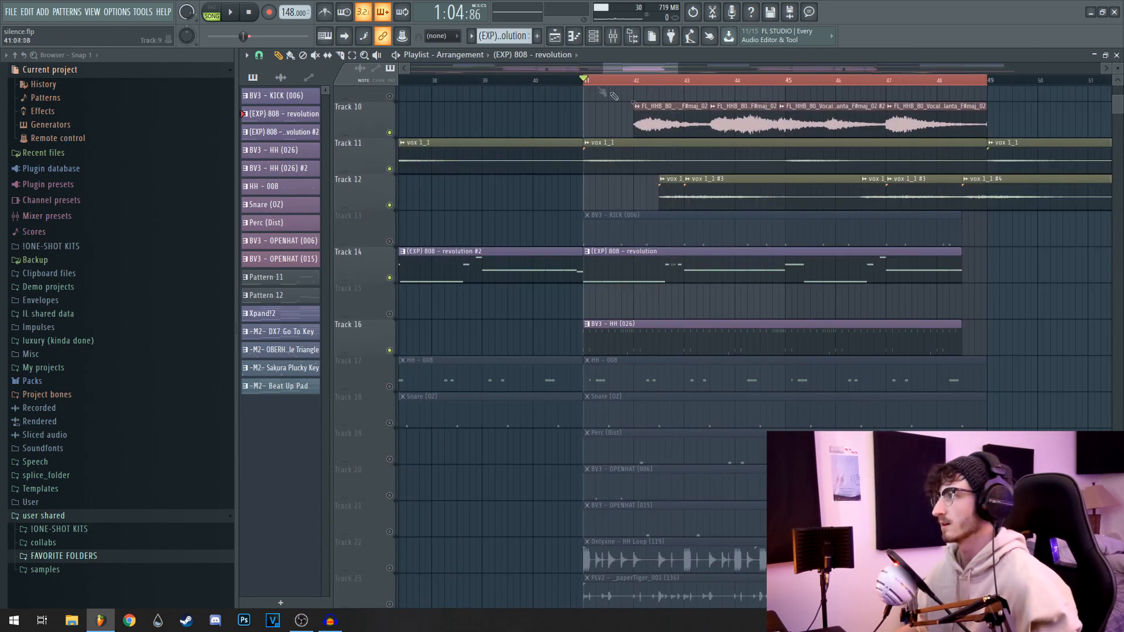
key(space)
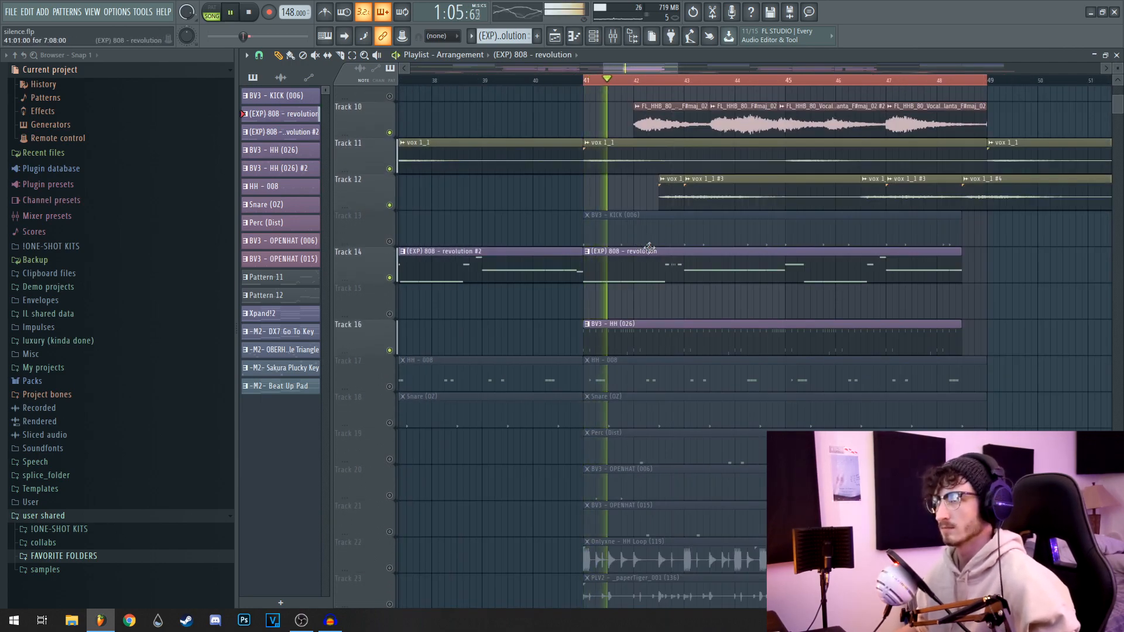
Step: Examine the hi-hat rolls and velocities in the BV3 - HH (026) piano roll, then close it and stop playback
double_click(589, 330)
scroll(603, 299, down, 2)
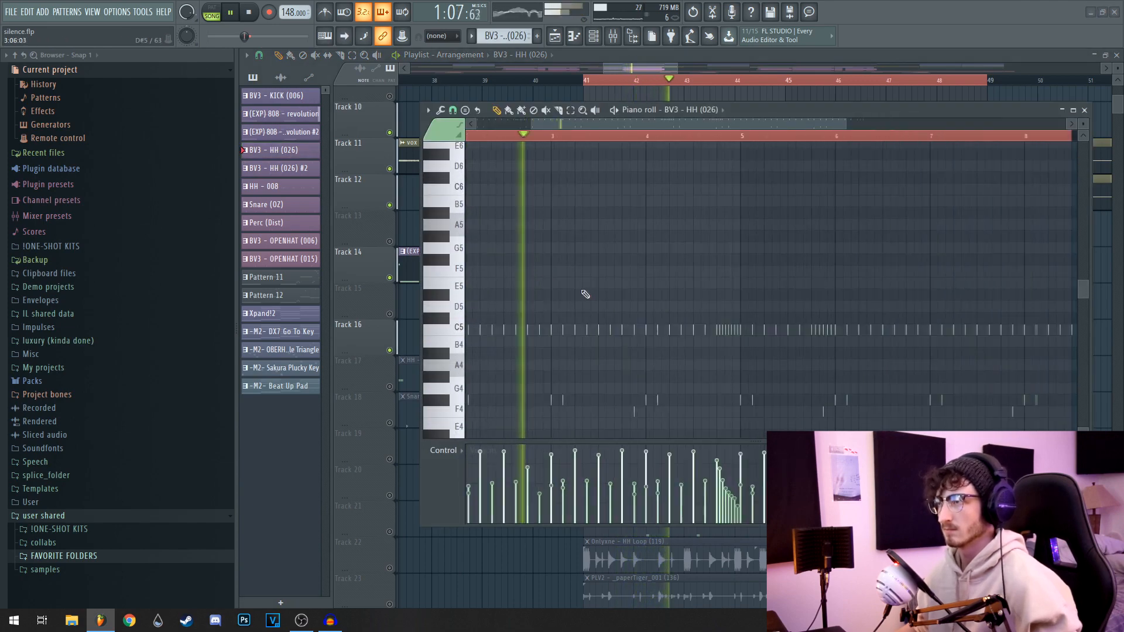
scroll(644, 263, down, 2)
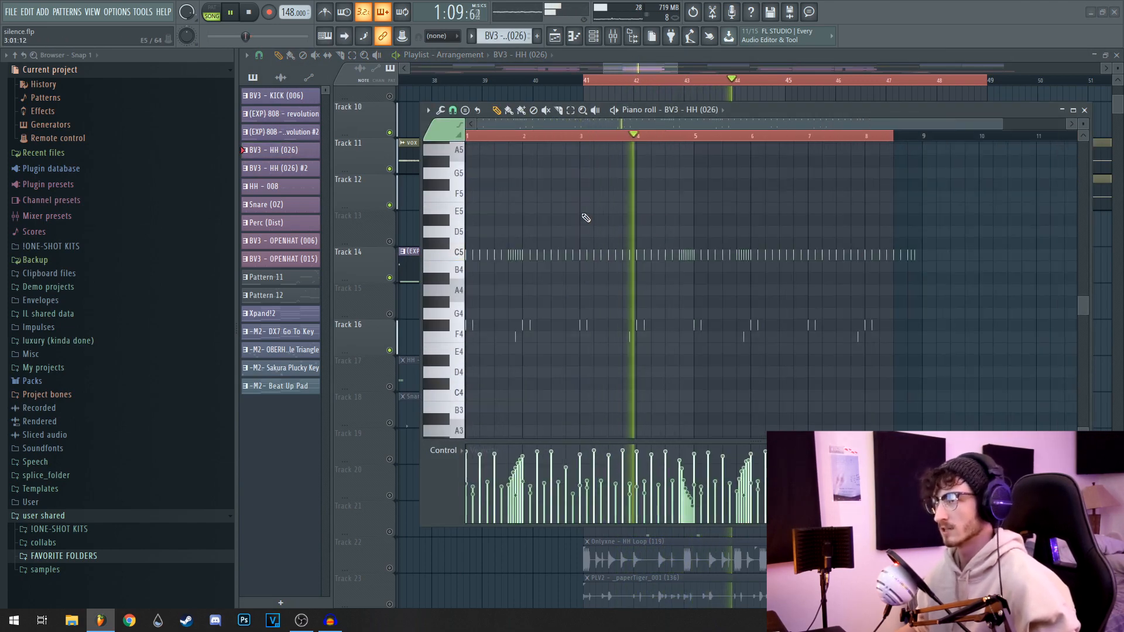
click(1085, 110)
key(space)
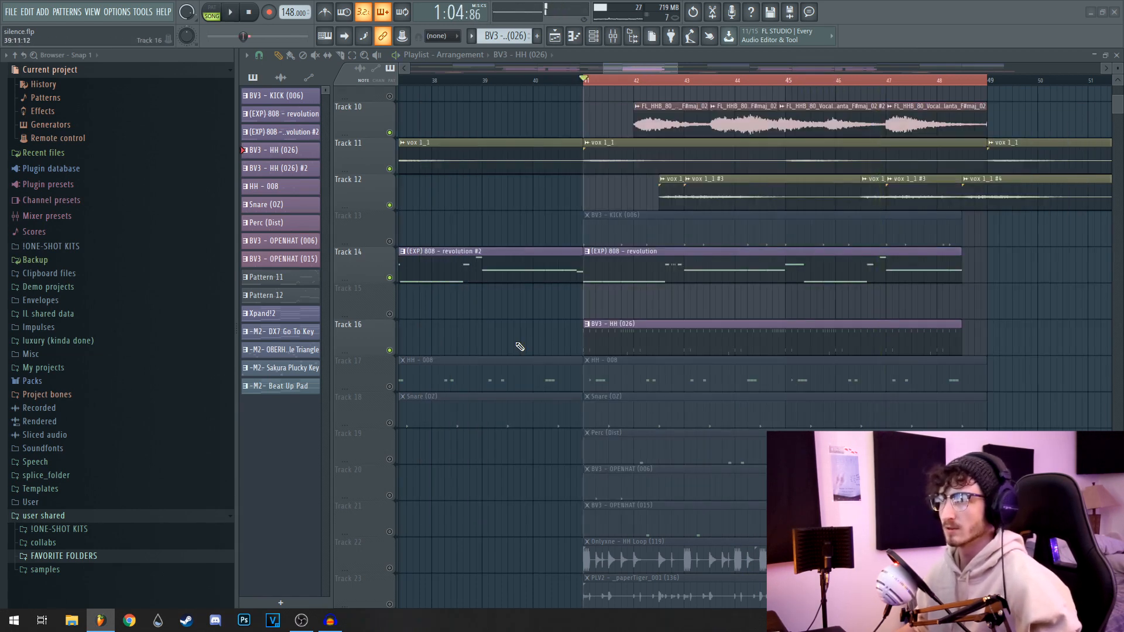
Step: Unmute HH - 008 on Track 17, play the section with its piano roll open, and close the piano roll
click(395, 389)
drag(509, 397, 527, 334)
double_click(664, 318)
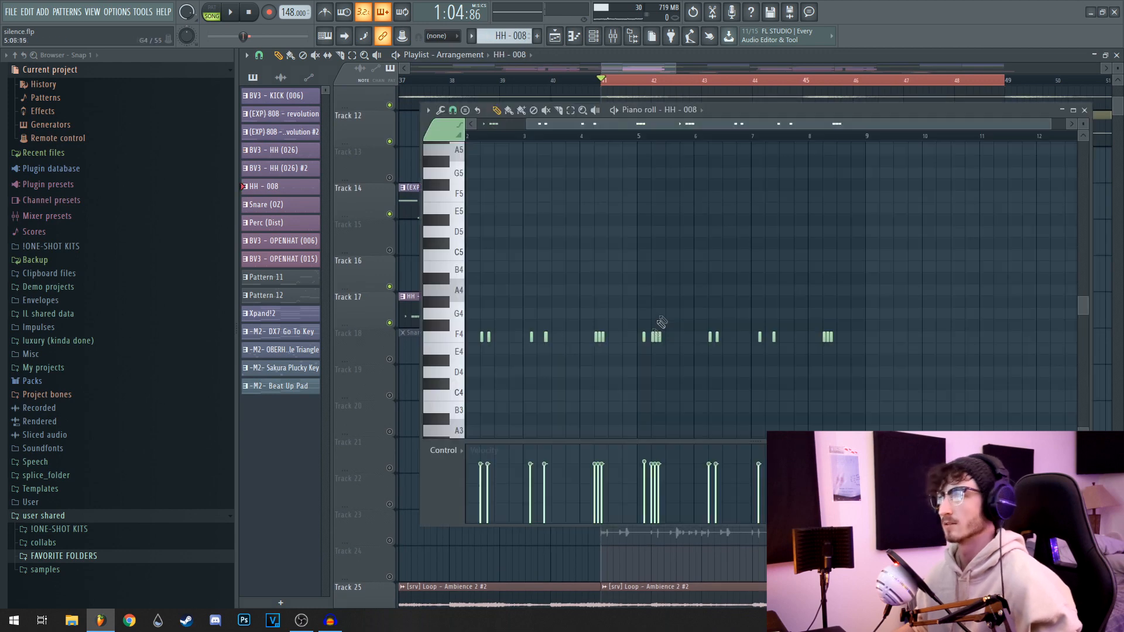
key(space)
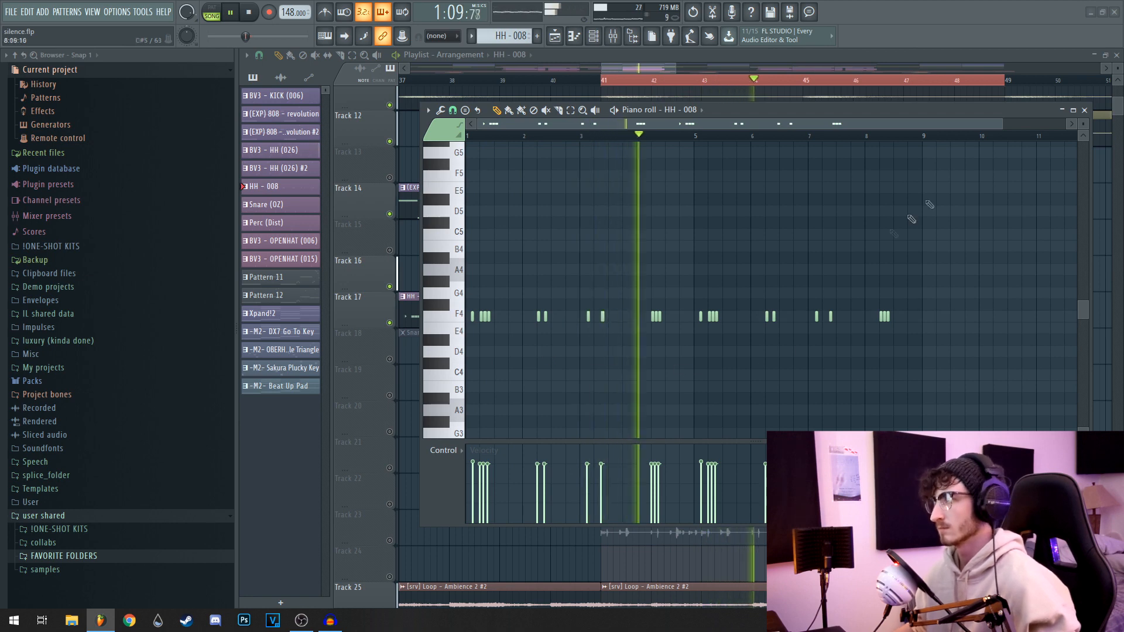
click(1084, 110)
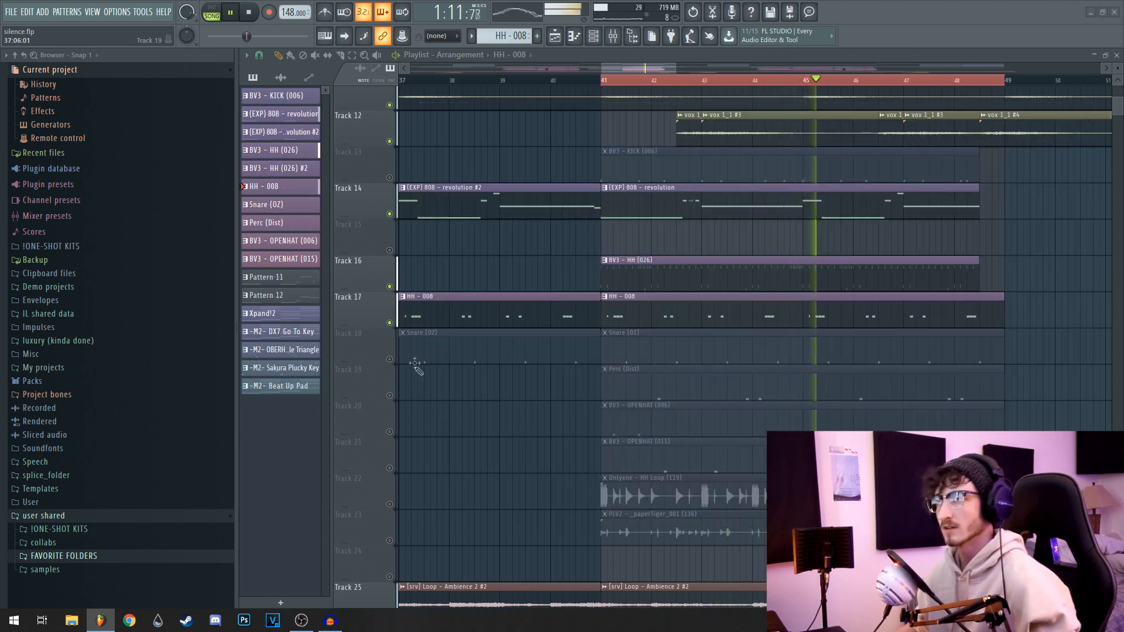
Step: Unmute Snare (OZ) on Track 18 and Perc (Dist) on Track 19, and restart the section's playback
click(389, 359)
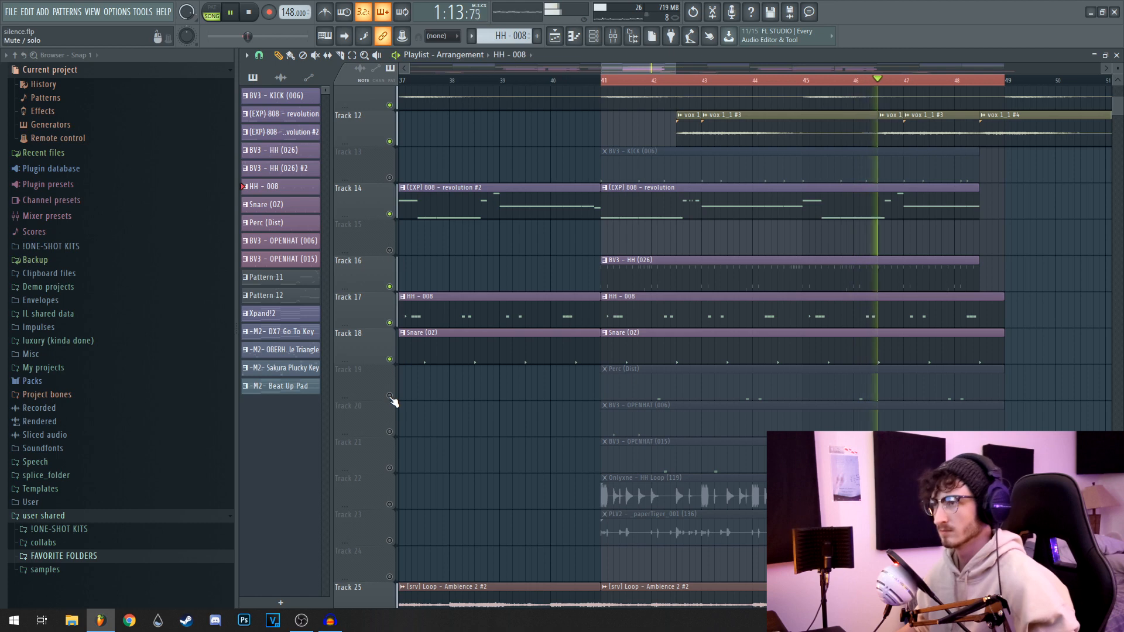
click(390, 395)
key(space)
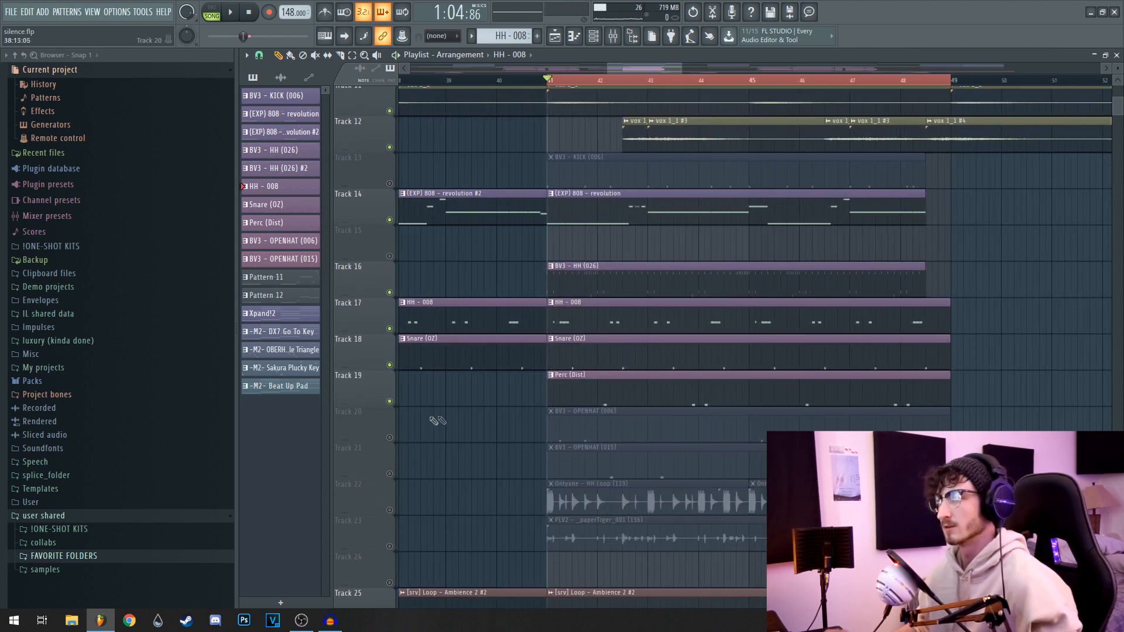
key(space)
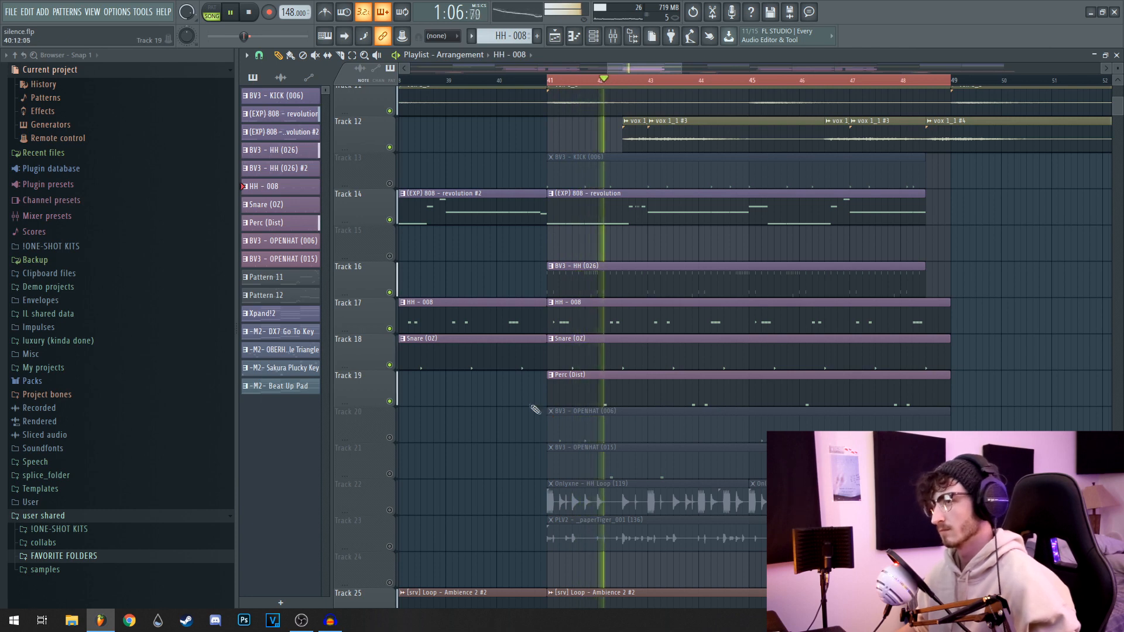
Step: Unmute the open hats on Tracks 20 and 21, listen to them in the section and stop playback
drag(531, 453, 490, 419)
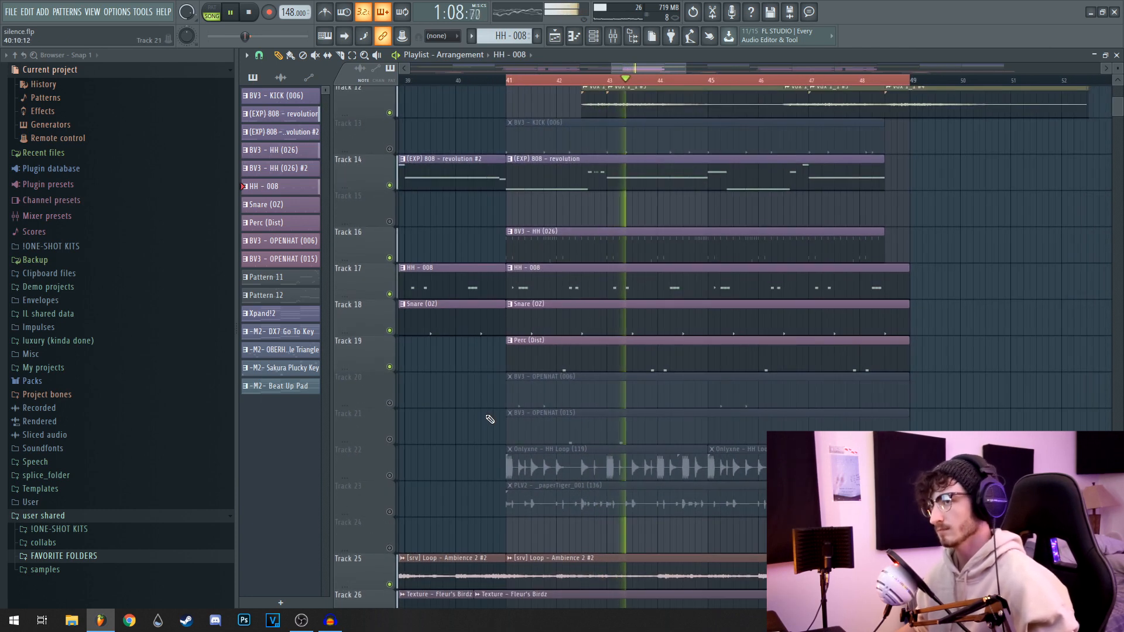
click(389, 402)
click(390, 439)
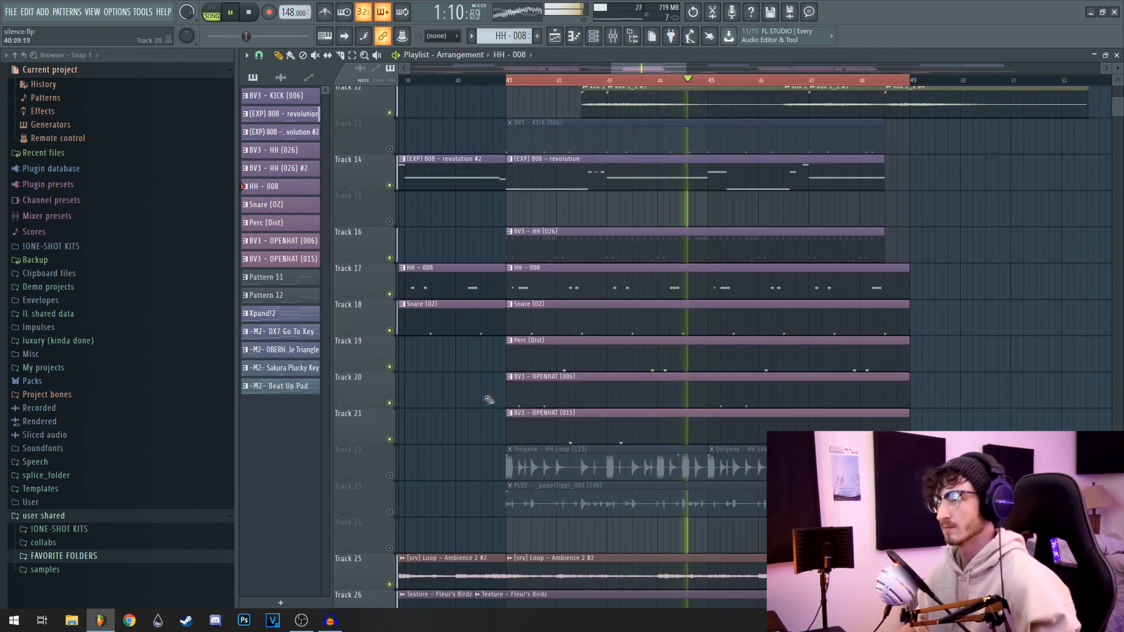
drag(515, 386, 499, 389)
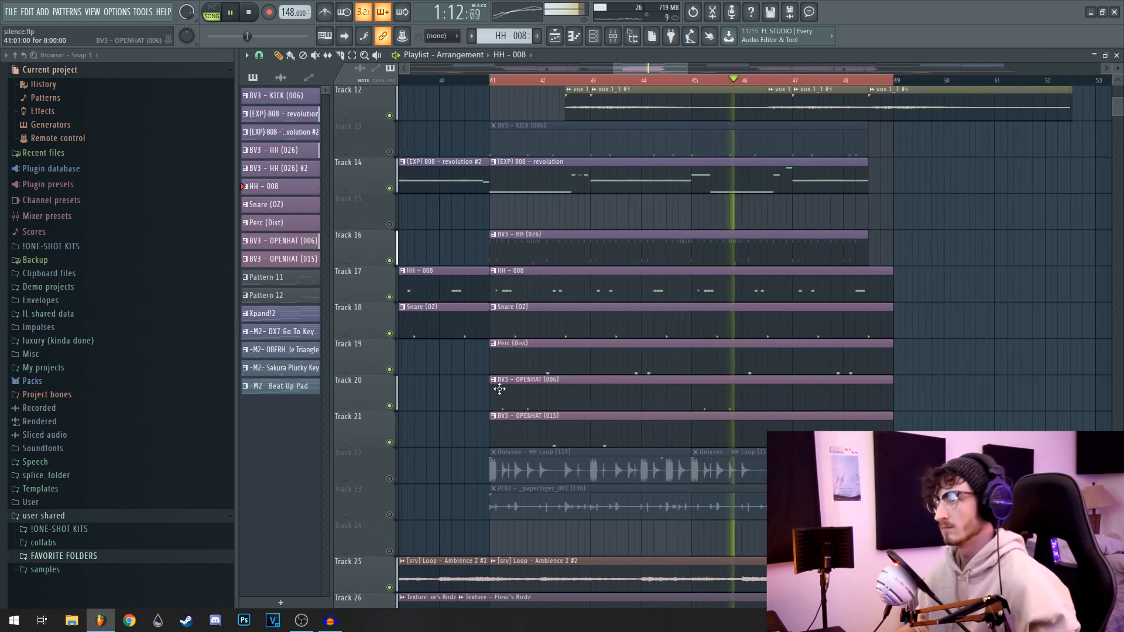
ctrl+scroll(936, 418, down, 3)
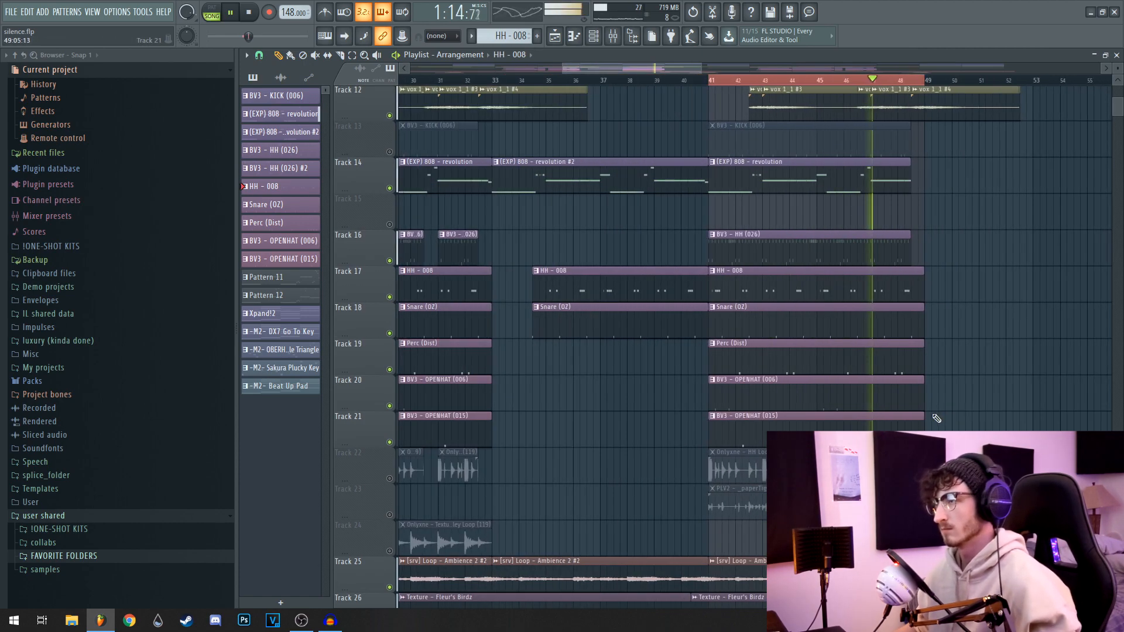
scroll(953, 419, down, 2)
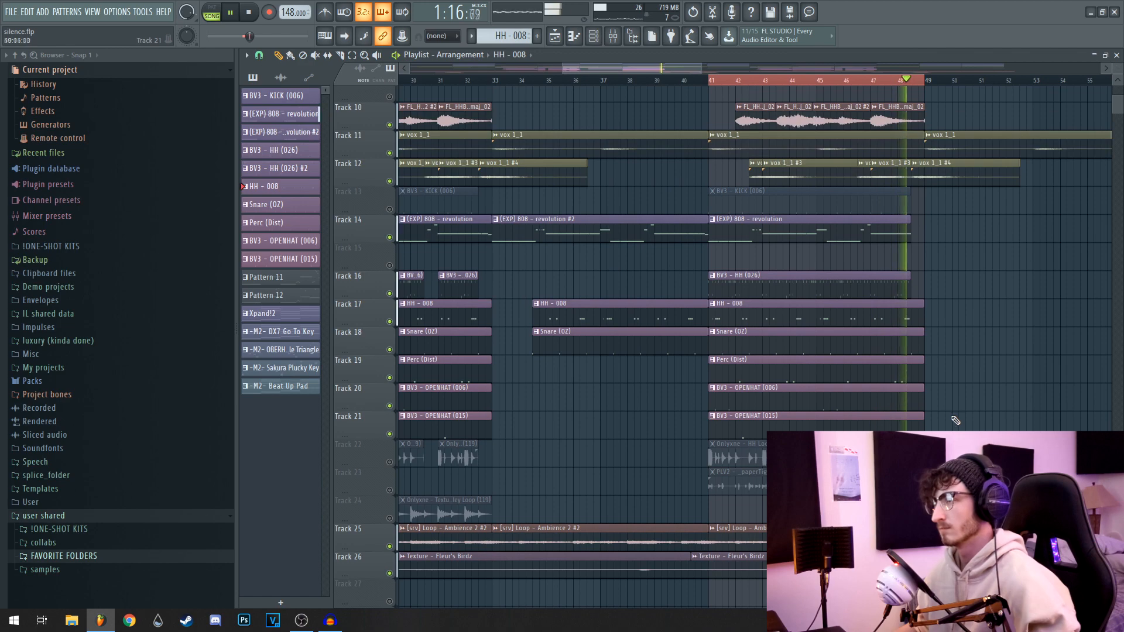
key(space)
scroll(960, 307, down, 3)
scroll(943, 311, down, 2)
scroll(748, 285, up, 4)
scroll(749, 285, up, 3)
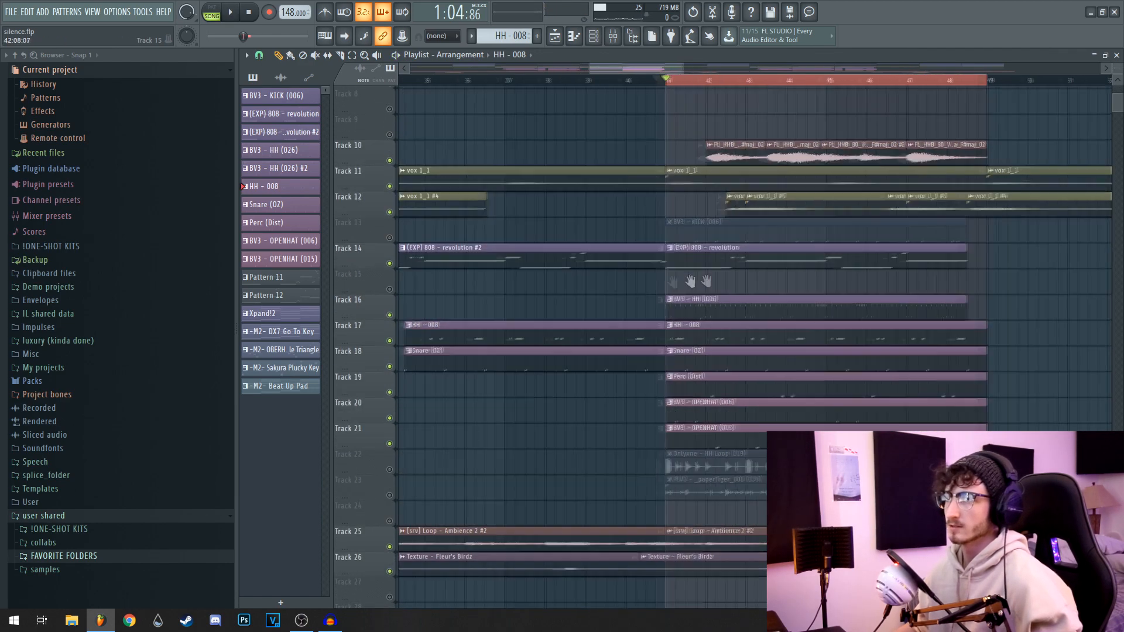
Step: Unmute BV3 - KICK (006) on Track 13, play the section with its piano roll open, and close the piano roll
drag(719, 279, 650, 282)
click(389, 241)
click(676, 248)
double_click(676, 249)
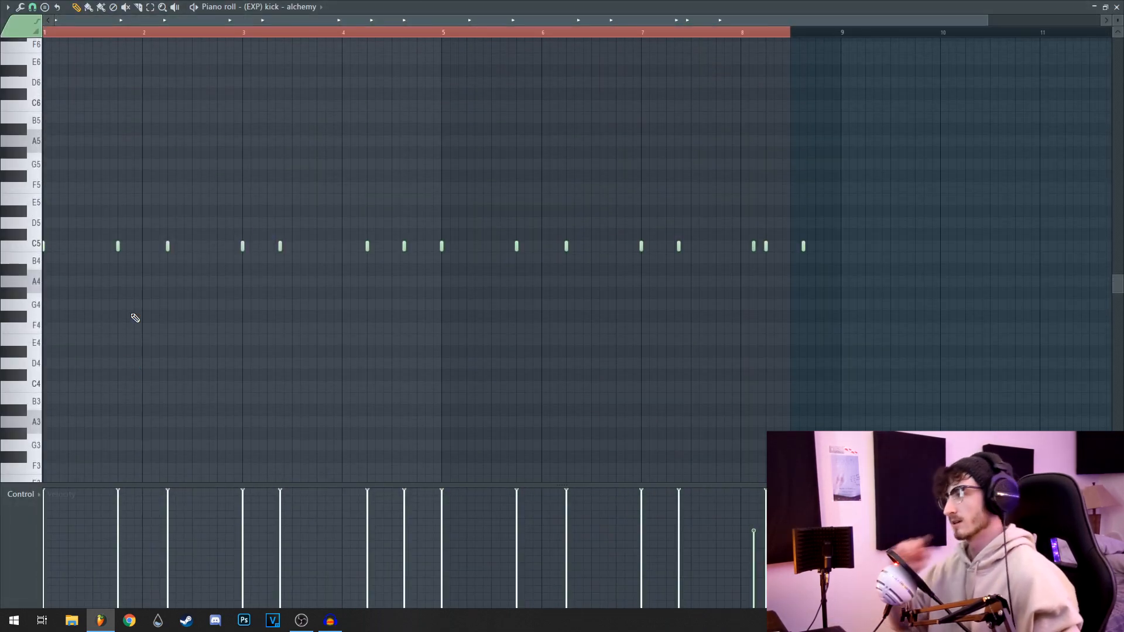
key(space)
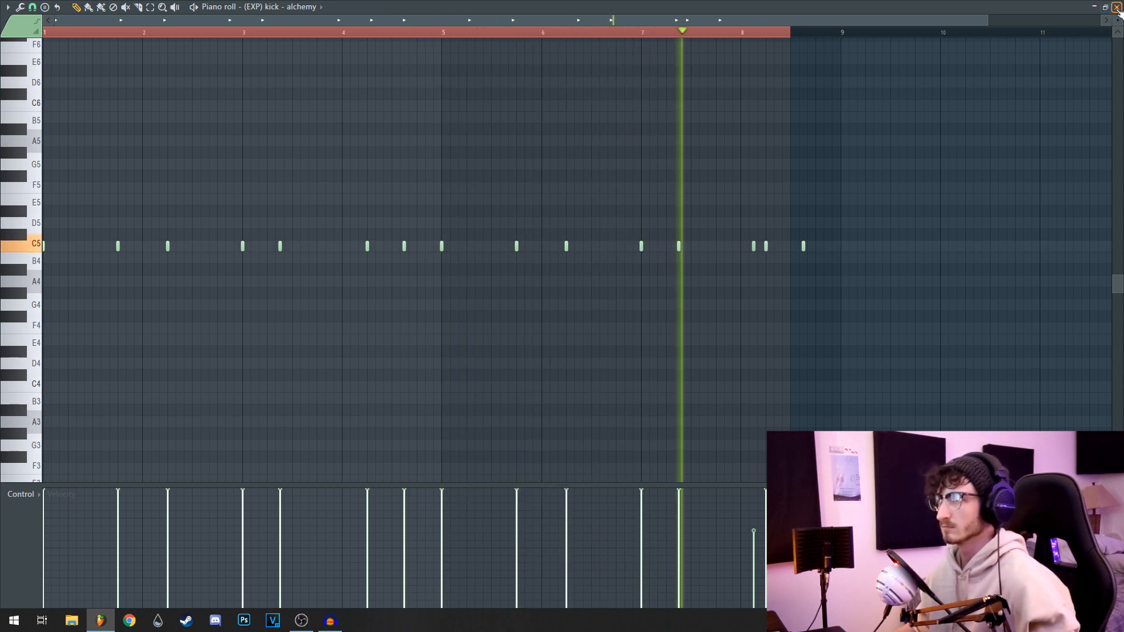
click(1117, 7)
Step: Unmute the Onlyxne HH Loop on Track 22 and the PLV2 paperTiger loop on Track 23
scroll(567, 397, up, 5)
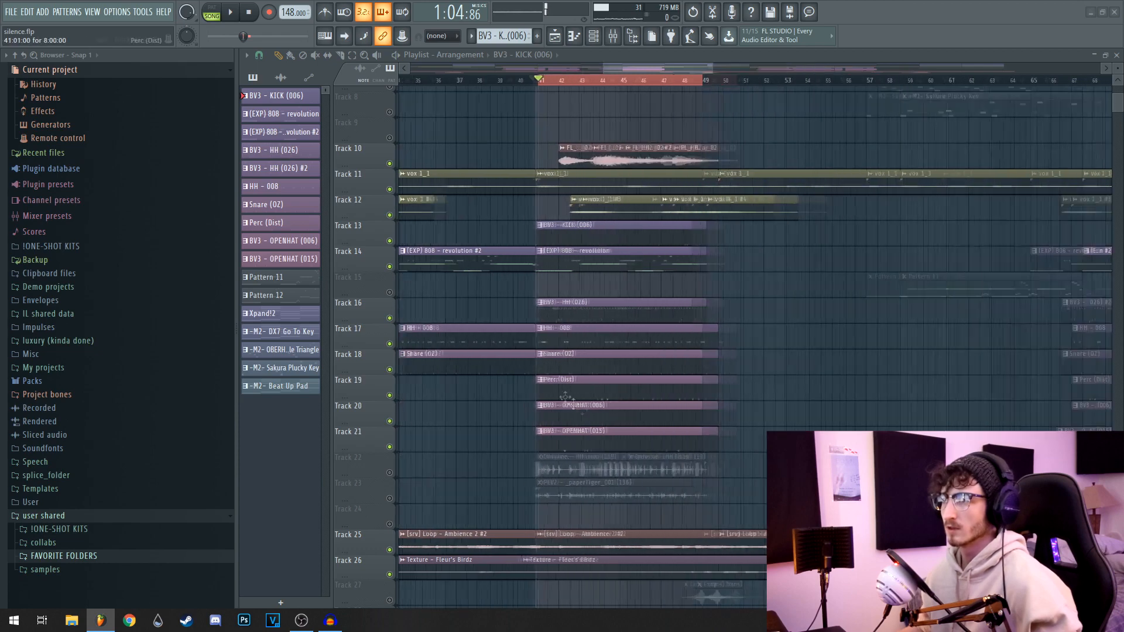
scroll(526, 500, up, 2)
drag(521, 500, 603, 437)
drag(1004, 461, 765, 376)
scroll(764, 376, up, 3)
click(389, 357)
click(389, 388)
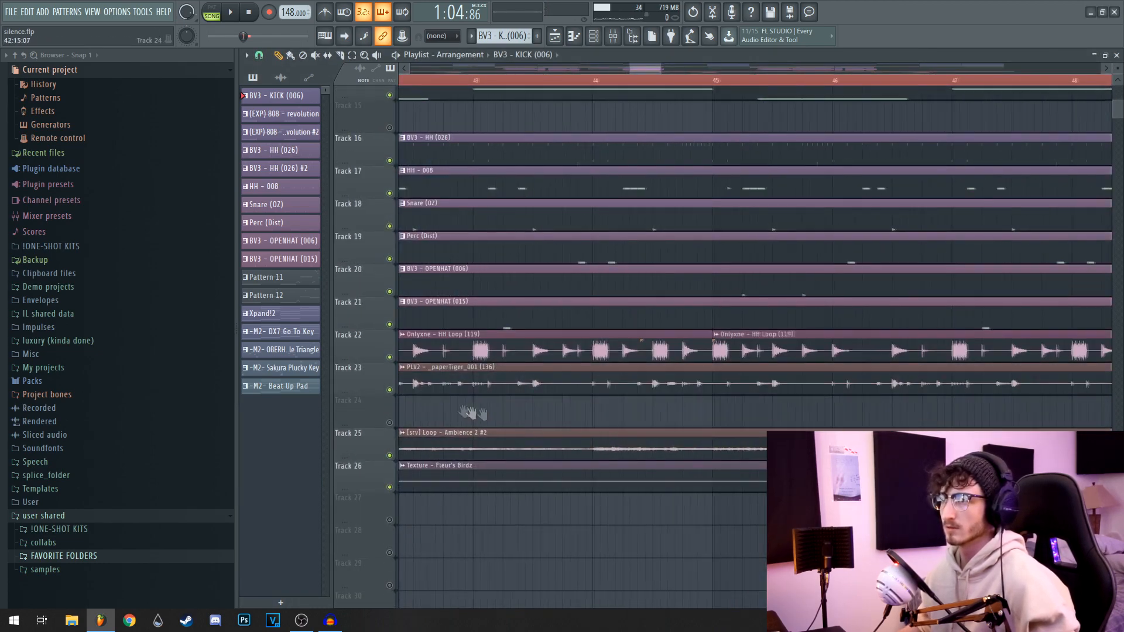
Step: Solo the Onlyxne HH Loop on Track 22 and listen to it from bar 41
drag(469, 414, 567, 421)
click(390, 396)
drag(469, 416, 687, 434)
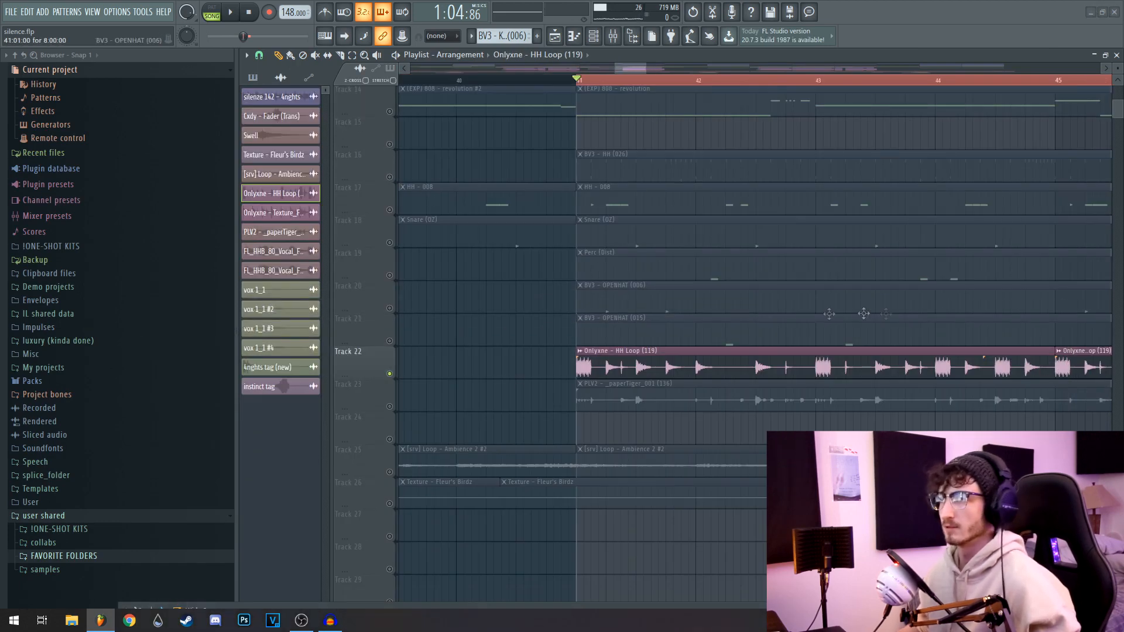
drag(534, 296, 470, 313)
key(space)
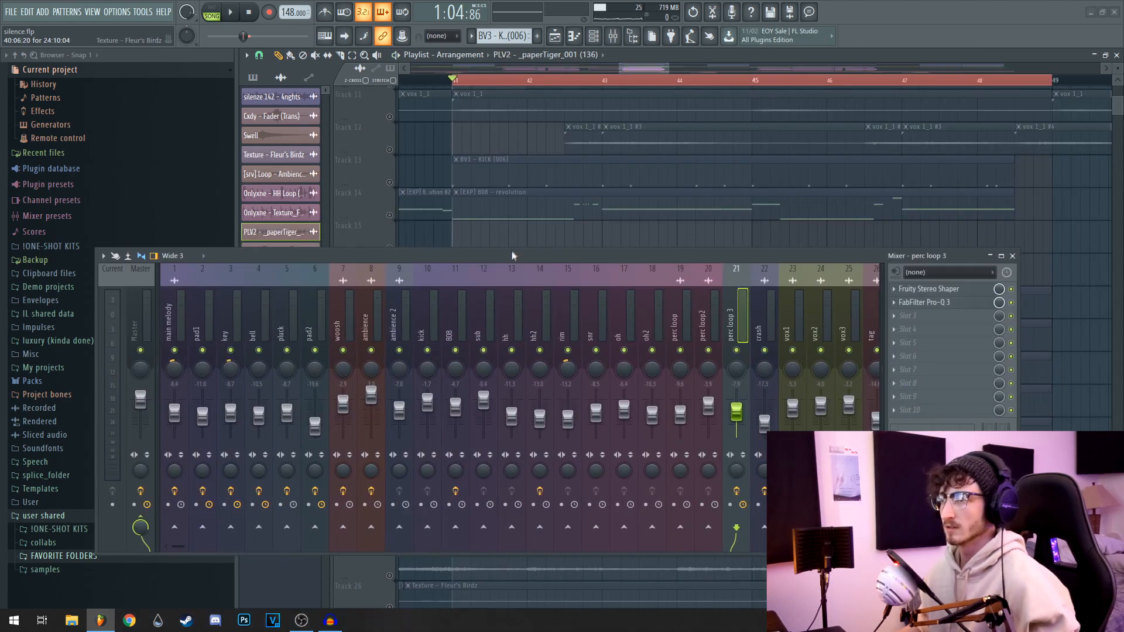
Step: Examine the Fruity Stereo Shaper and FabFilter Pro-Q 3 settings on the perc loop 3 mixer track
drag(512, 256, 476, 262)
click(940, 302)
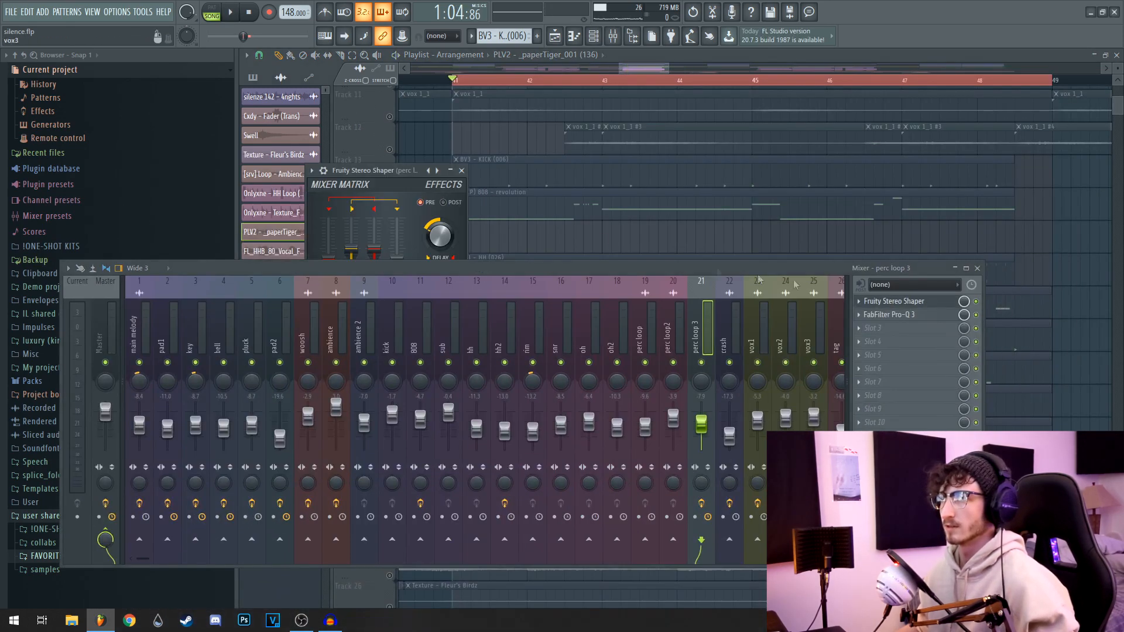
click(461, 170)
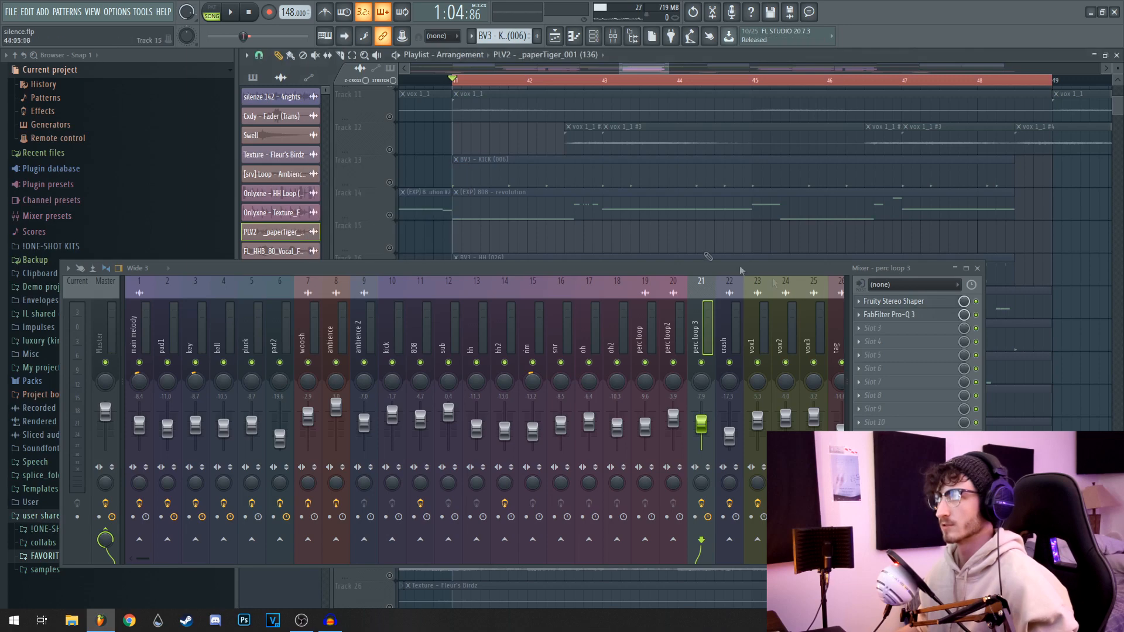
click(888, 315)
drag(763, 267, 757, 517)
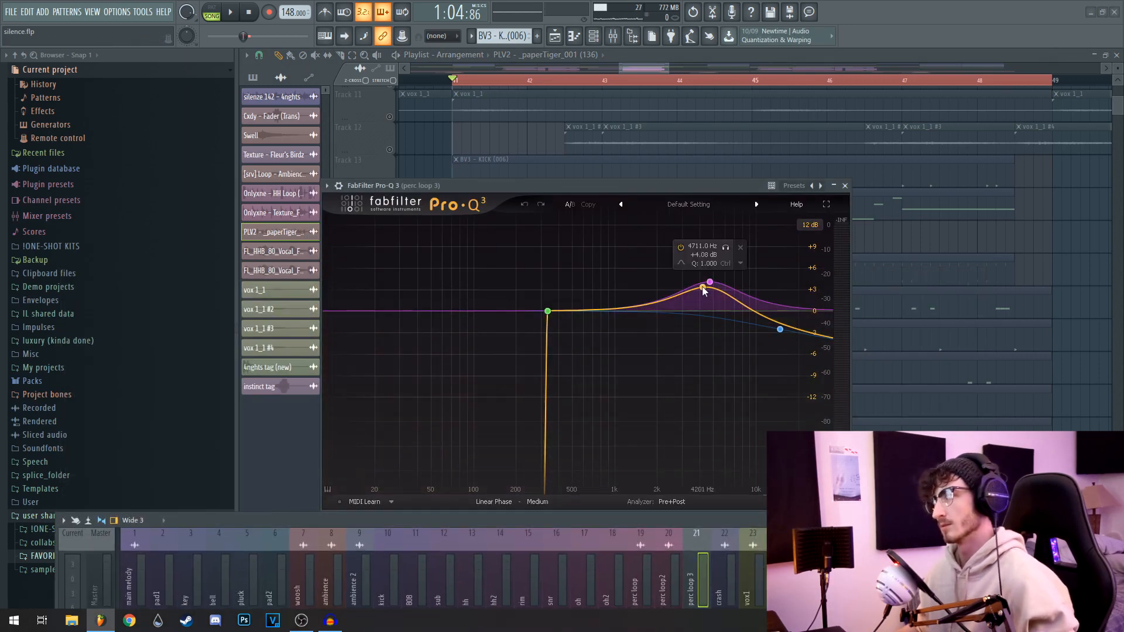
click(845, 185)
Step: Listen to perc loop 3 soloed in the mixer, turn its solo off and close the mixer
key(space)
drag(692, 521, 703, 355)
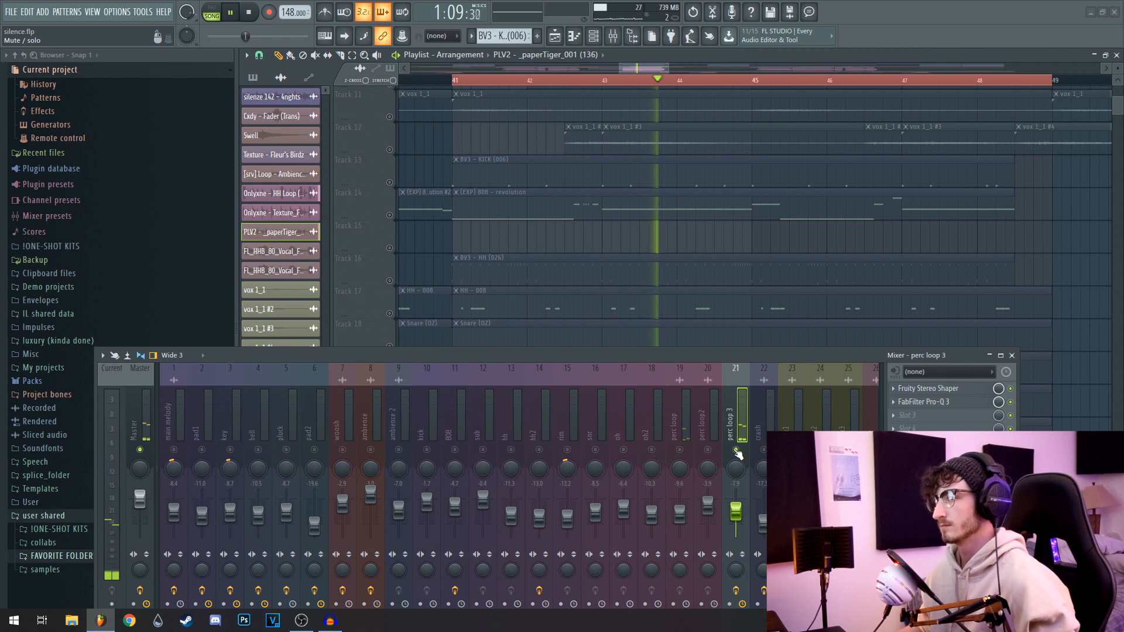
key(space)
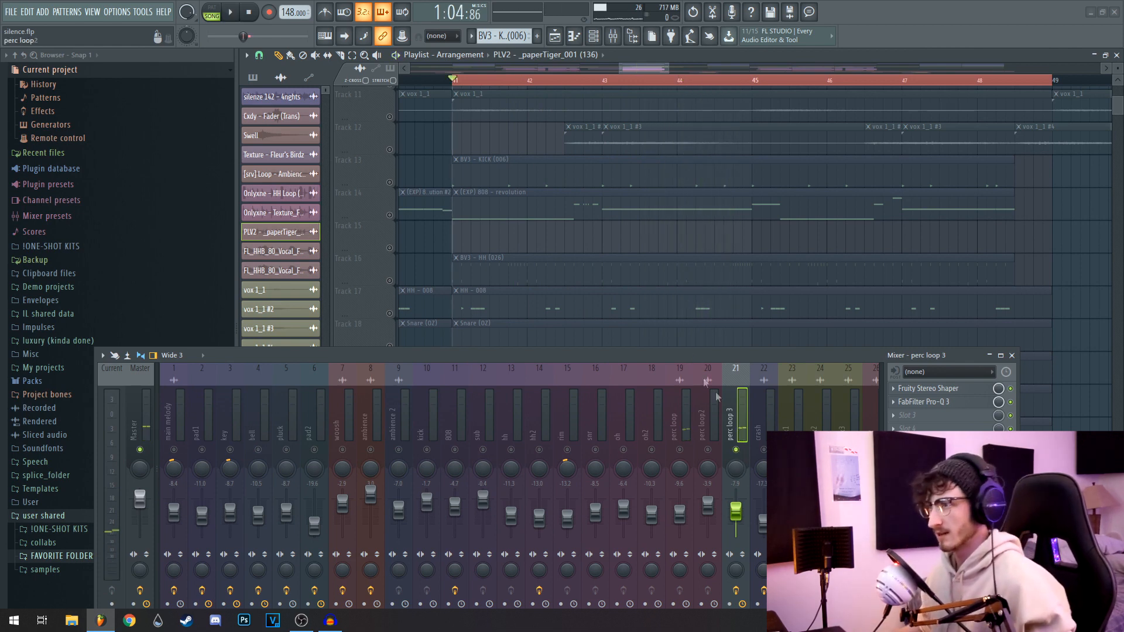
right_click(736, 450)
scroll(1078, 376, down, 3)
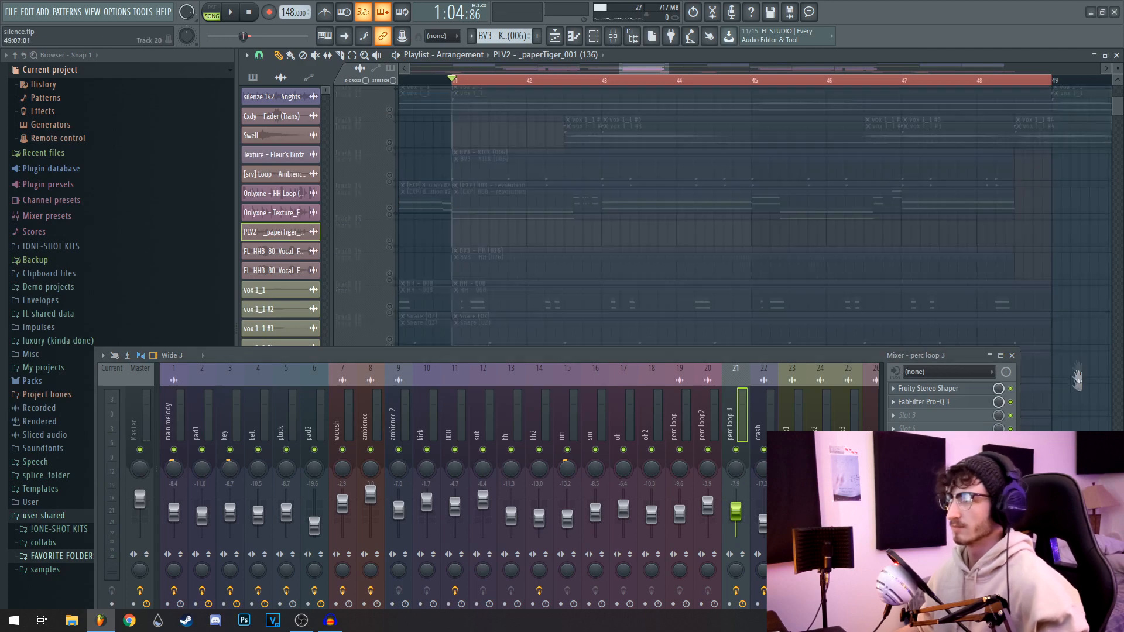
click(1012, 356)
Step: Unmute all playlist tracks and play the full section from bar 41 with every layer
scroll(432, 388, down, 3)
scroll(431, 388, down, 1)
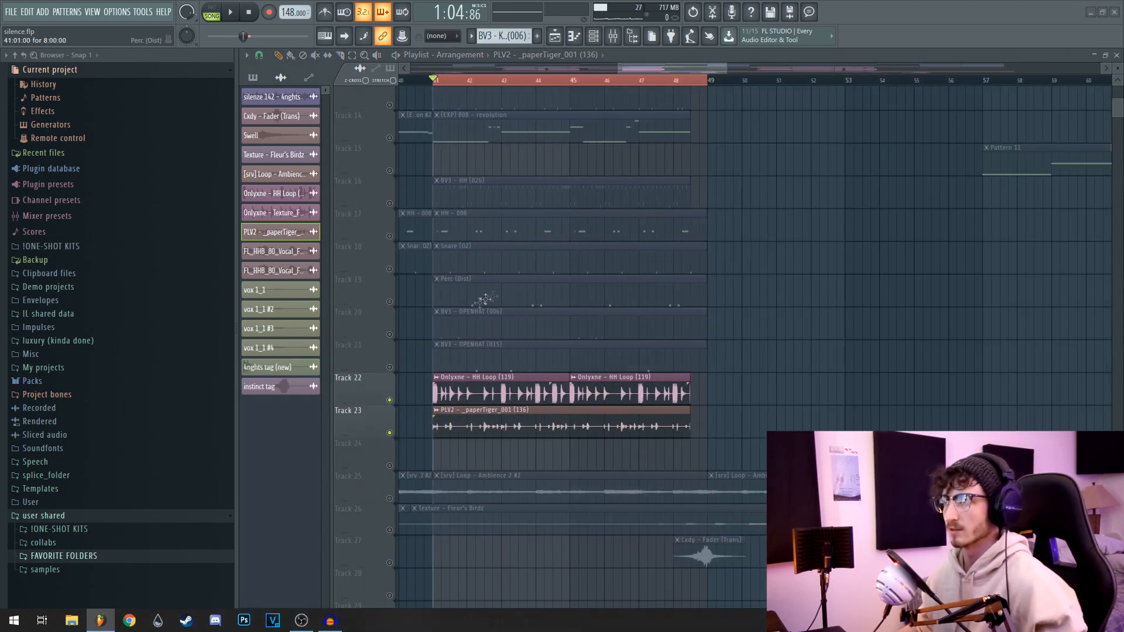
scroll(517, 264, down, 1)
drag(517, 264, 646, 291)
scroll(646, 291, down, 4)
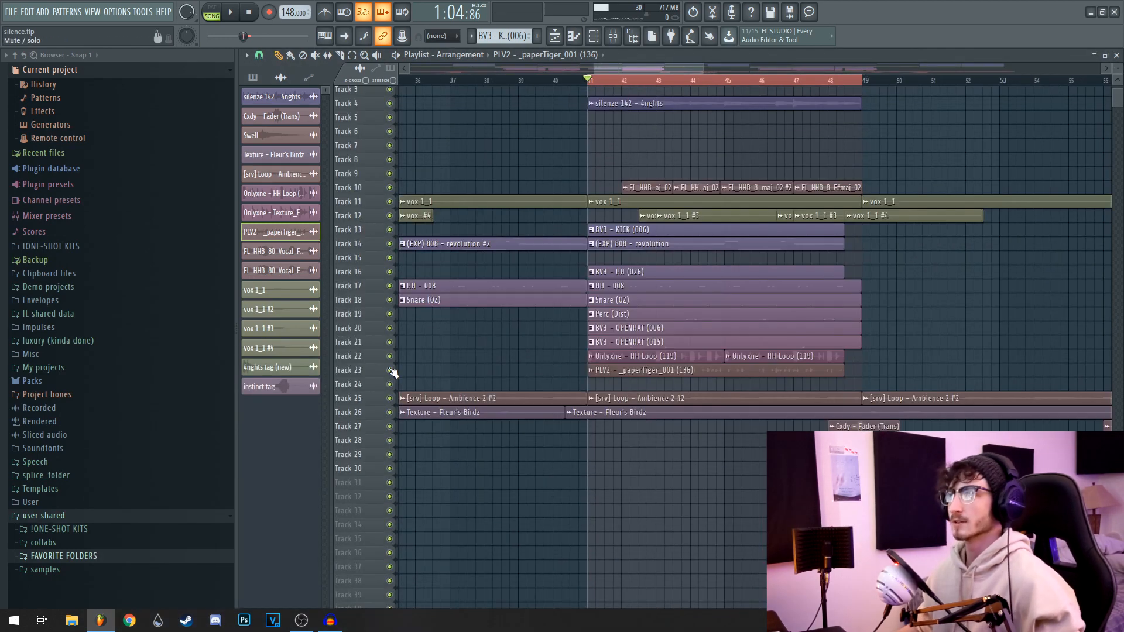
key(space)
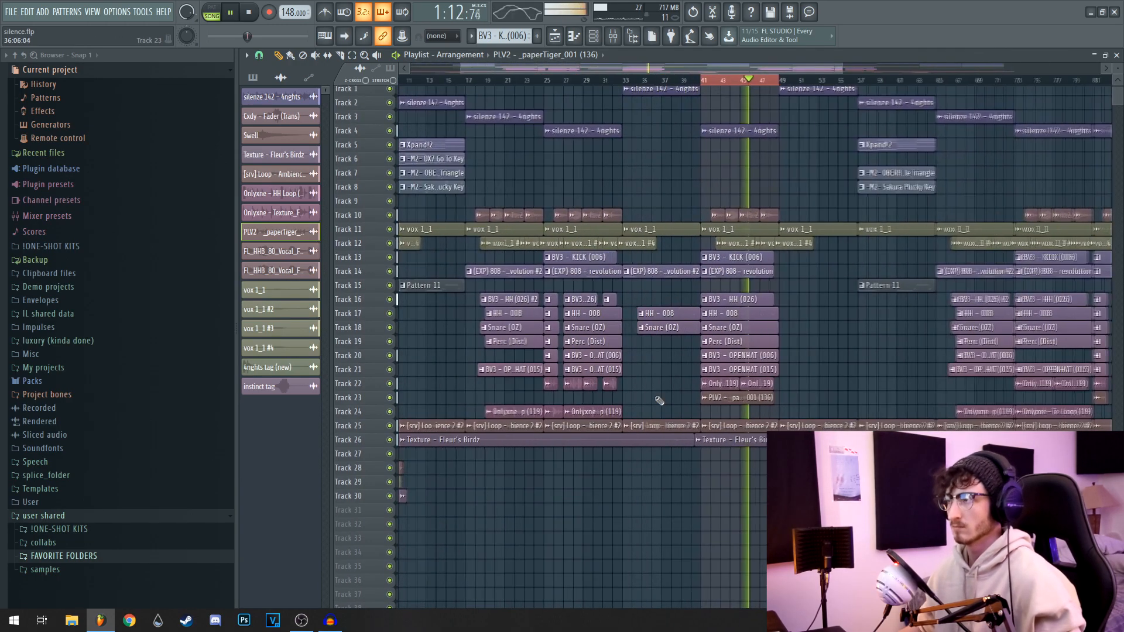
key(space)
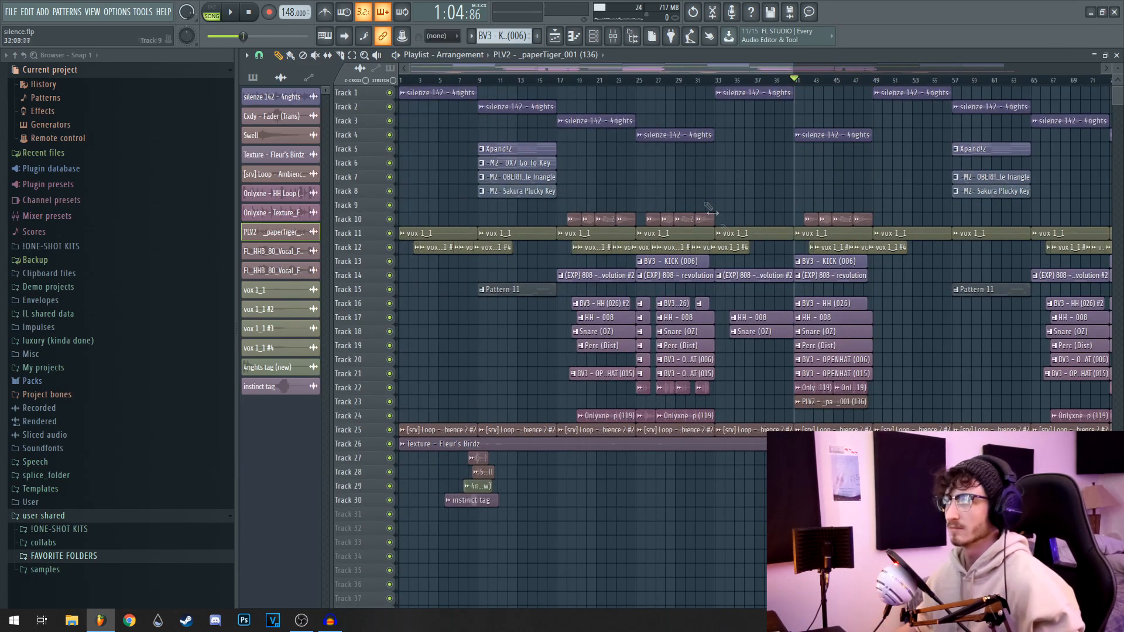
Step: Play the arrangement from the start, continue from bar 9 and stop playback
scroll(587, 209, up, 3)
scroll(587, 208, up, 3)
drag(550, 199, 770, 185)
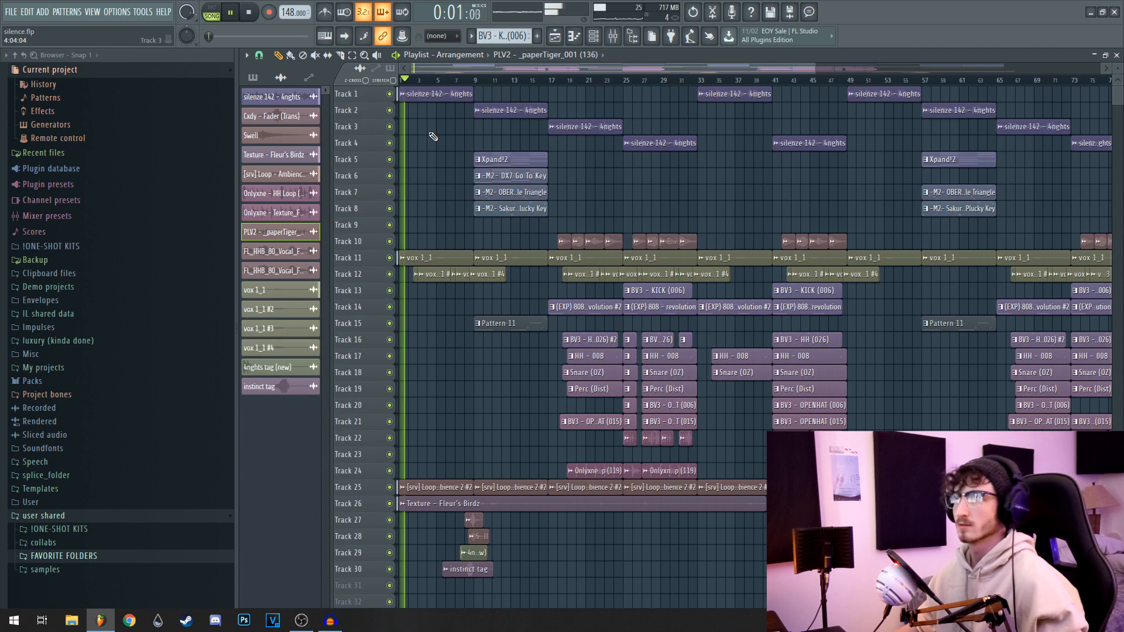
click(475, 80)
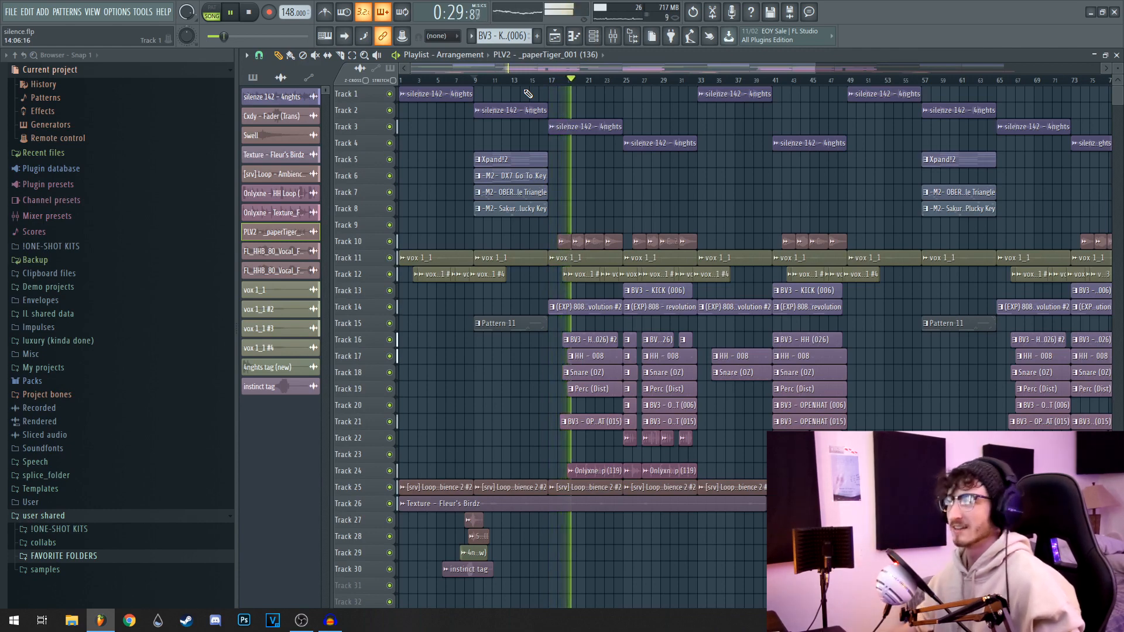
key(space)
Step: Examine the melody and synth layers in bars 9 to 17, and play the start of the section from bar 17
scroll(562, 181, up, 4)
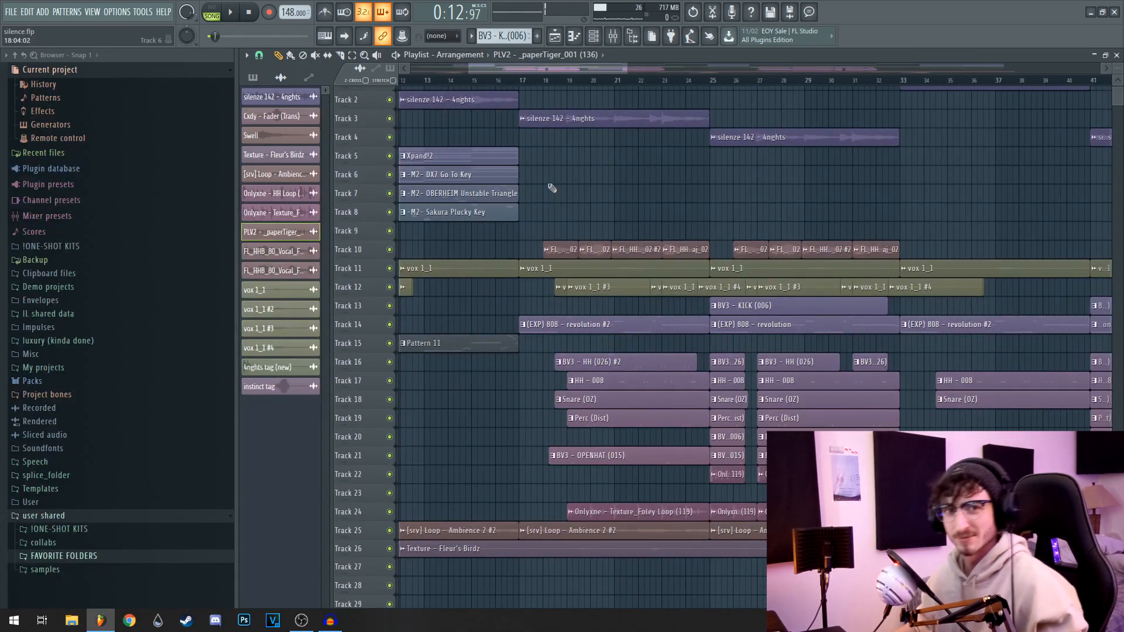
drag(536, 177, 817, 176)
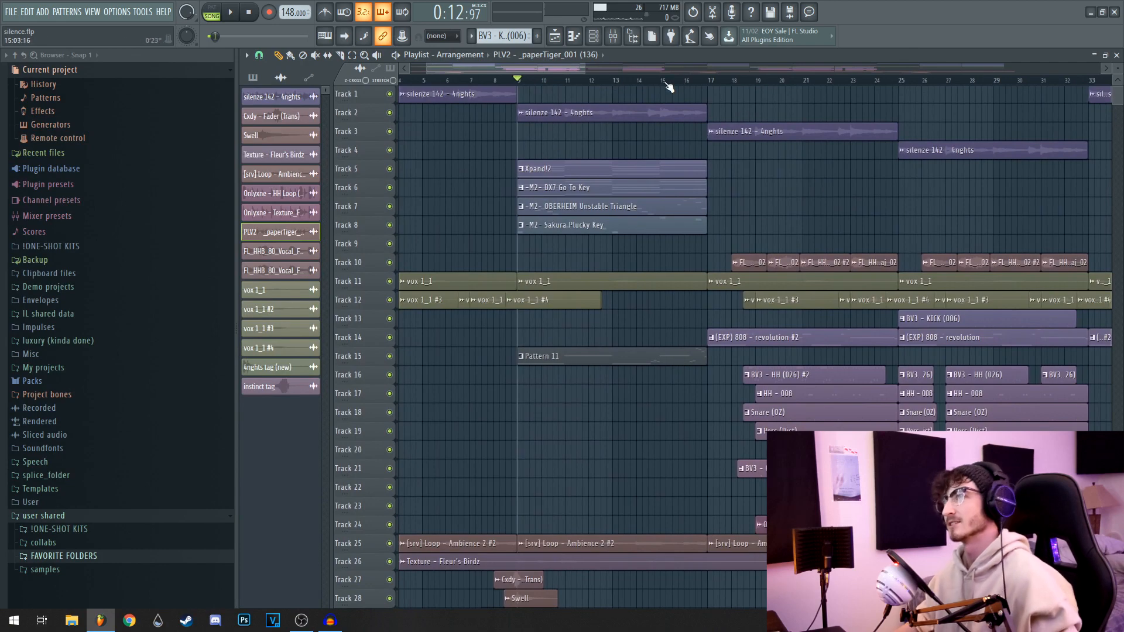
scroll(732, 175, up, 1)
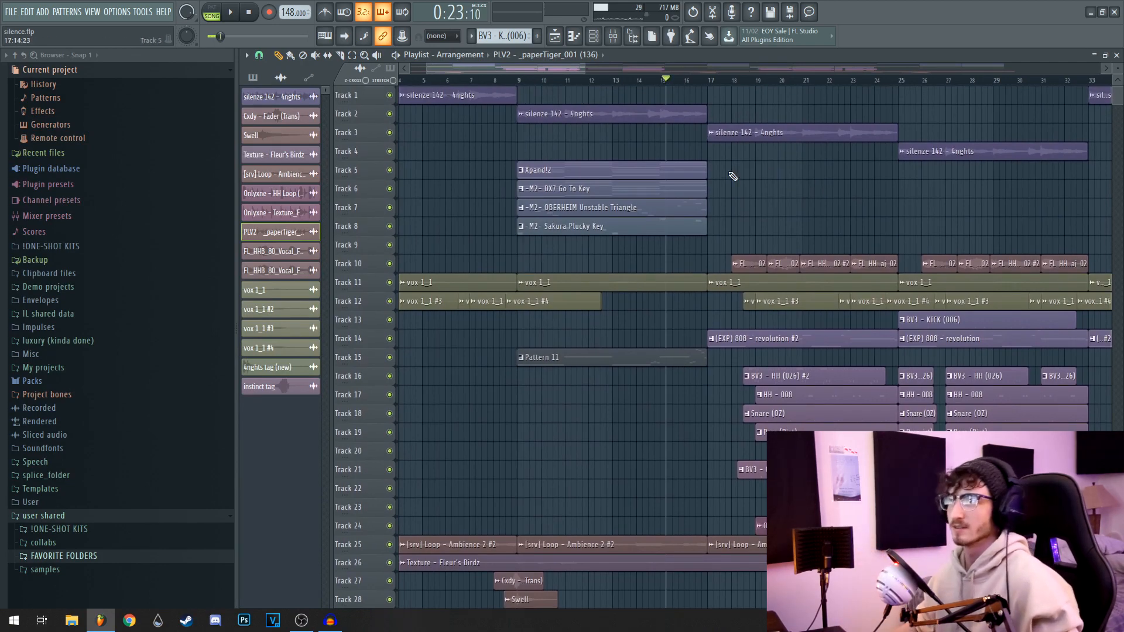
drag(610, 146, 608, 248)
scroll(793, 210, up, 2)
ctrl+click(798, 209)
drag(755, 193, 588, 169)
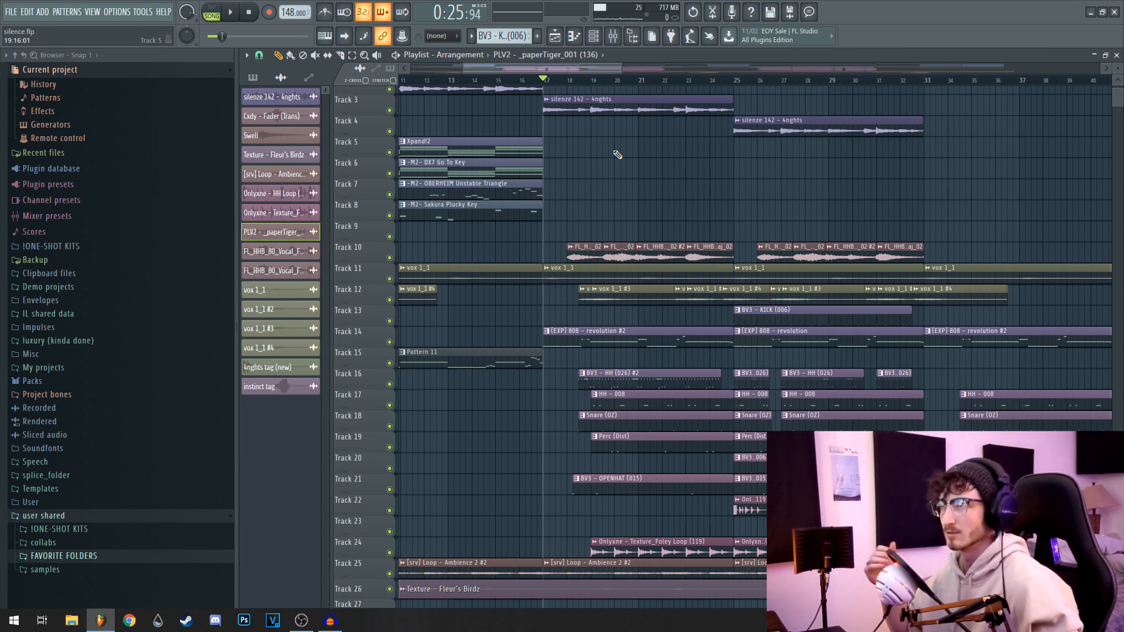
key(space)
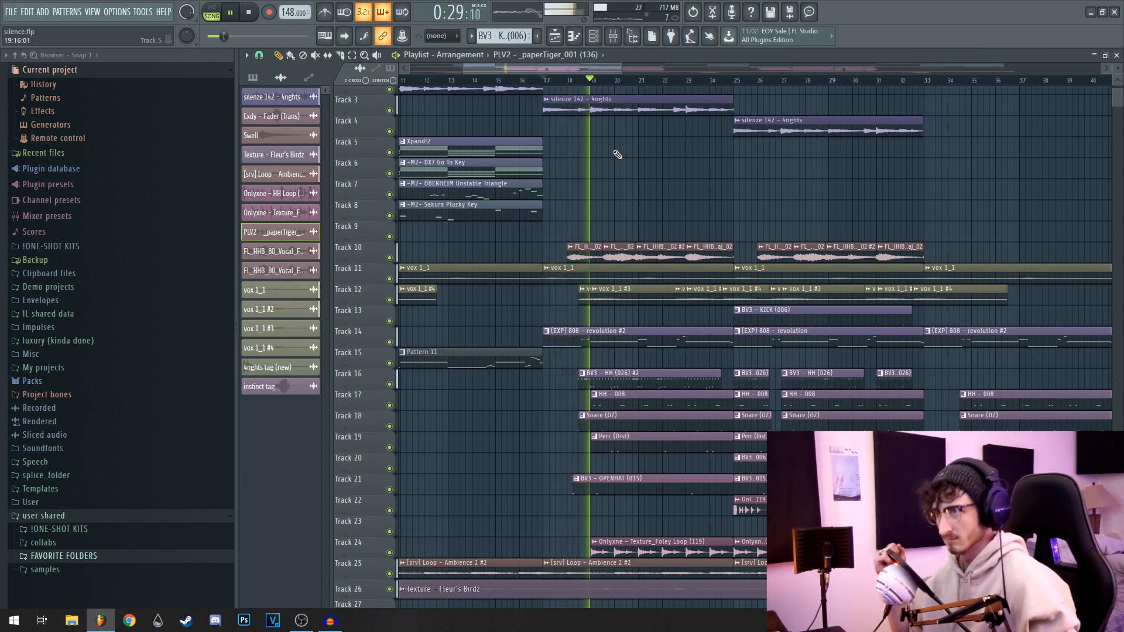
key(space)
Step: Solo BV3 - HH (026) #2 on Track 16 together with the 808 on Track 14, and play their entry
scroll(570, 404, up, 3)
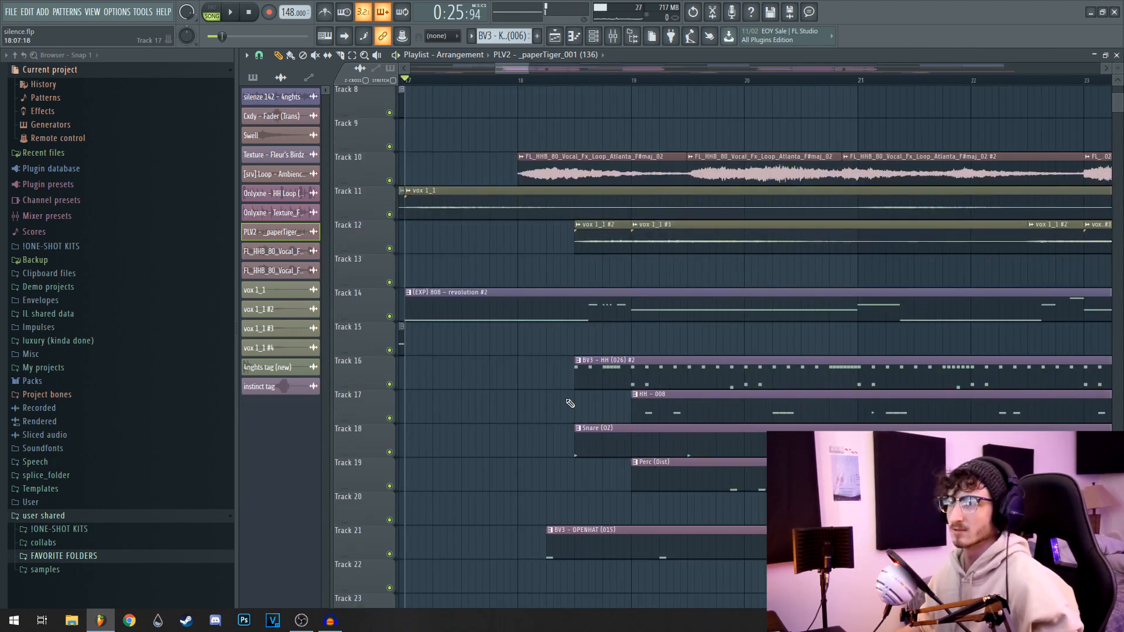
right_click(390, 384)
click(389, 316)
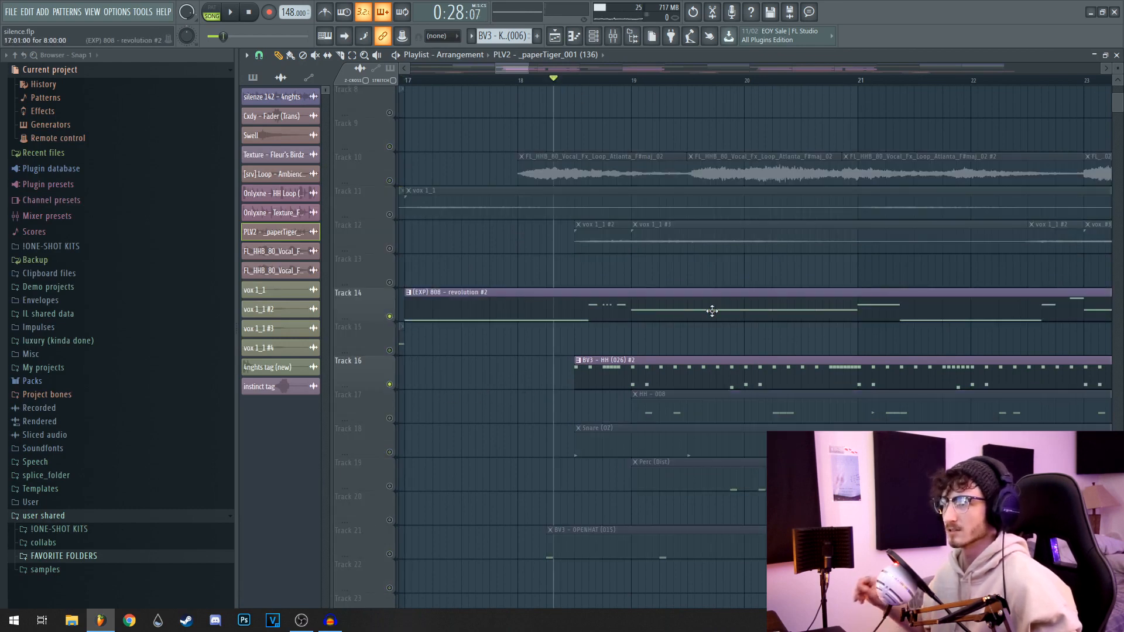
key(space)
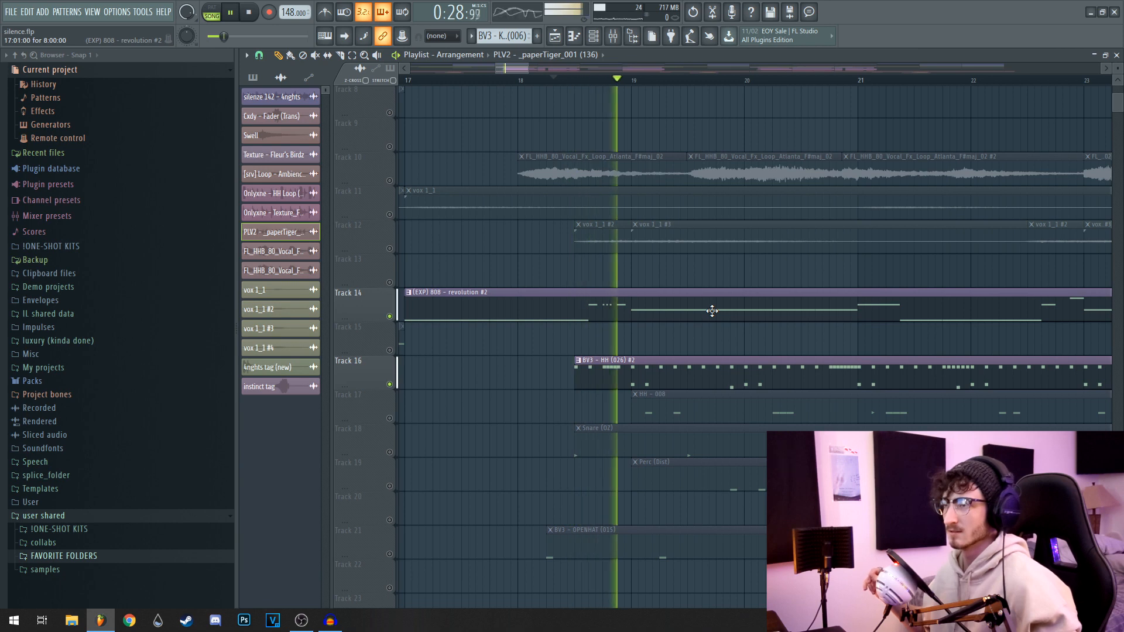
key(space)
Step: Turn the Track 16 solo off so all layers sound, and play the arrangement from bar 17
right_click(396, 386)
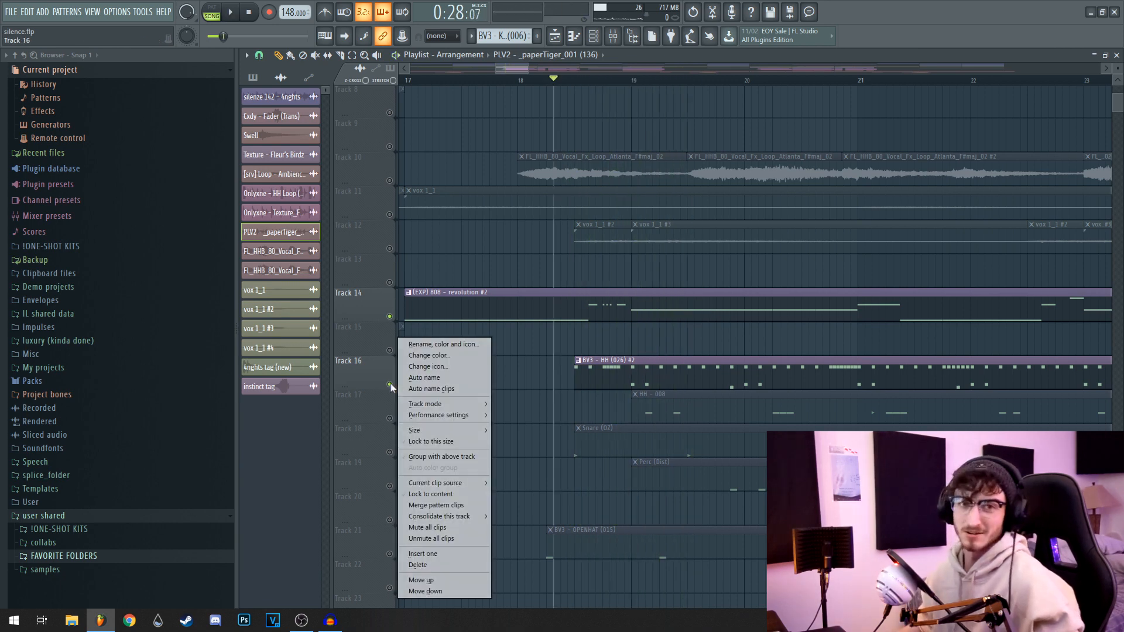
right_click(391, 385)
right_click(391, 385)
scroll(532, 376, down, 3)
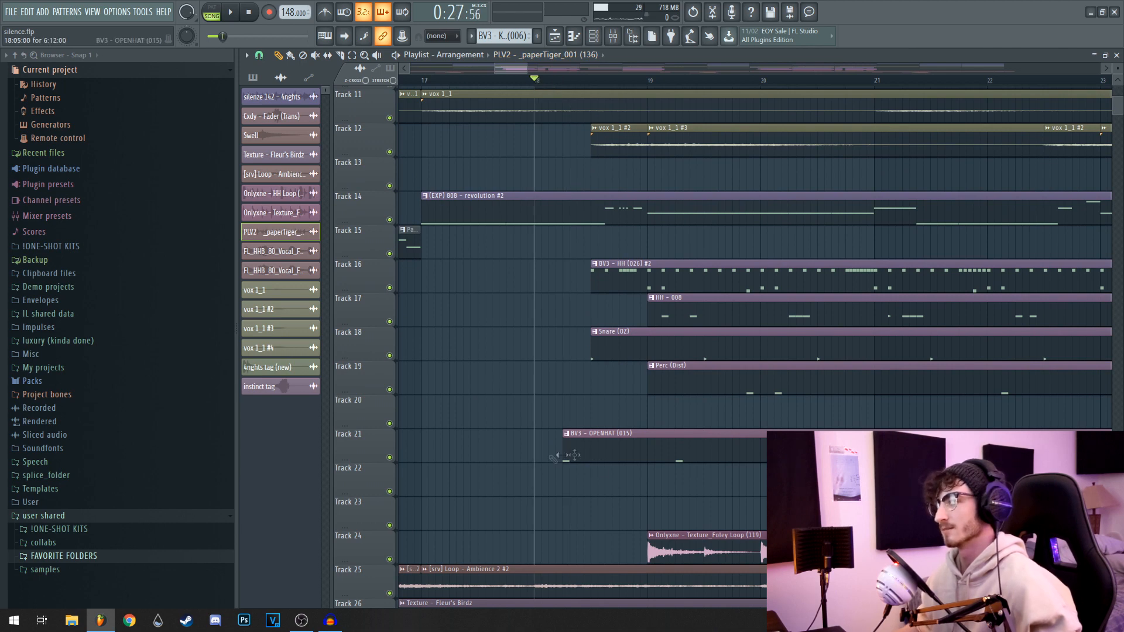
drag(504, 367, 561, 376)
click(482, 77)
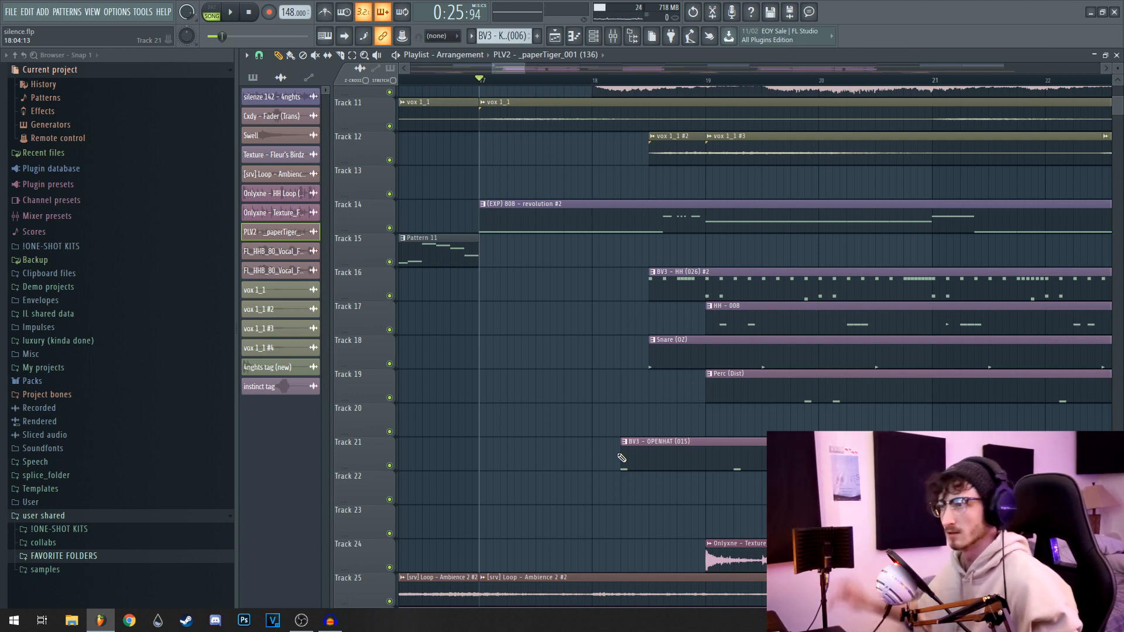
ctrl+scroll(594, 404, down, 3)
key(space)
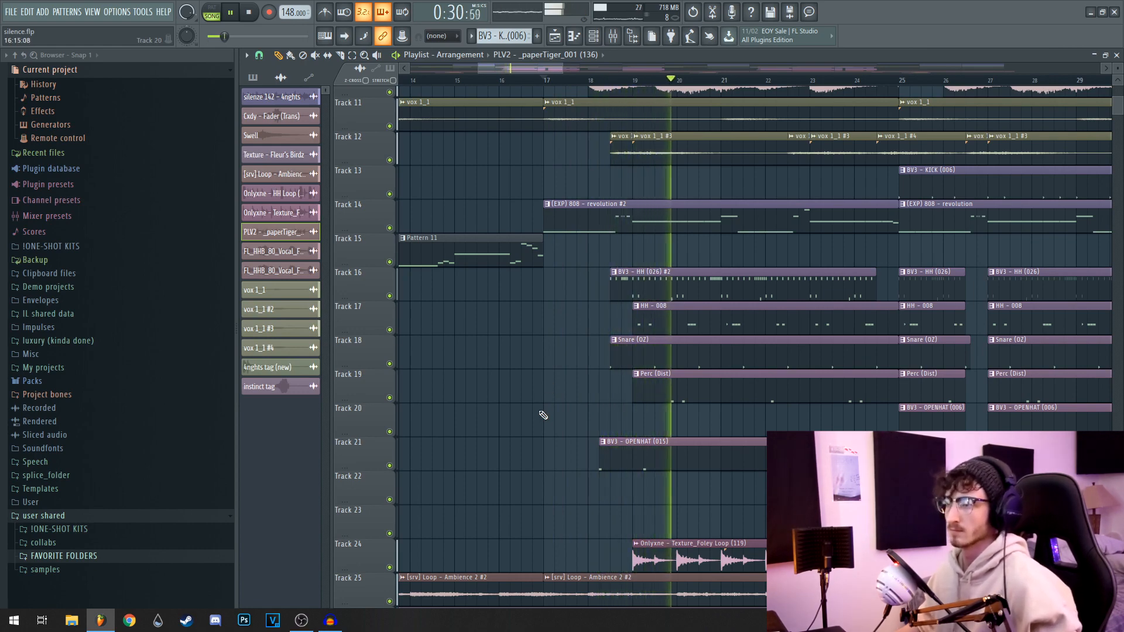
Step: Solo the Onlyxne Texture_Foley Loop on Track 24 during playback, and restore all the tracks
scroll(544, 419, down, 3)
right_click(390, 466)
right_click(389, 462)
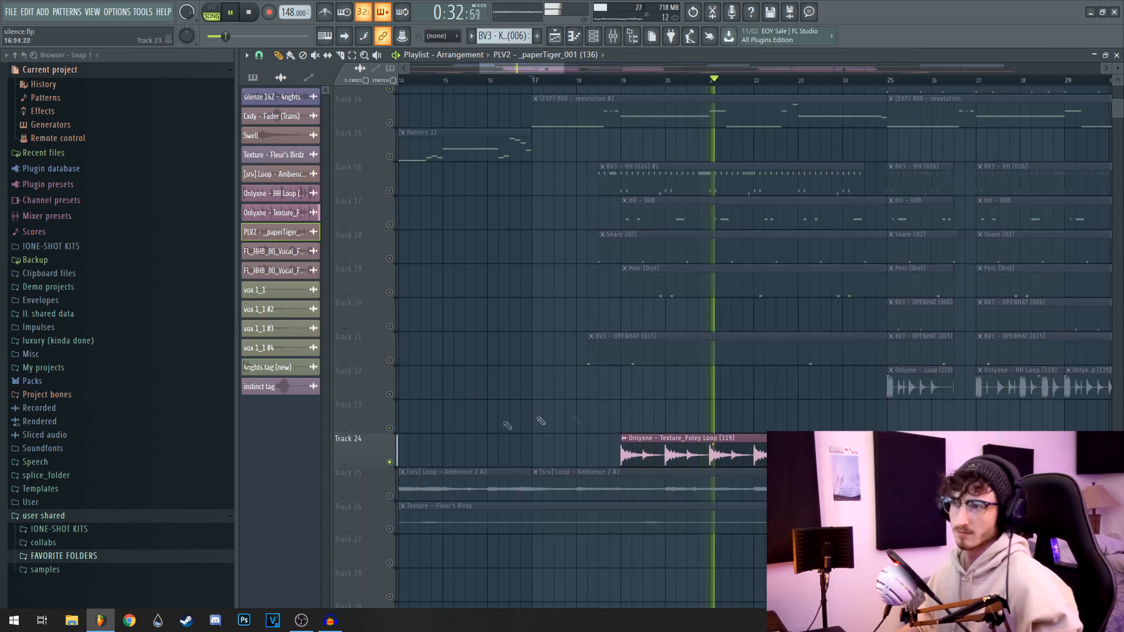
drag(672, 415, 533, 379)
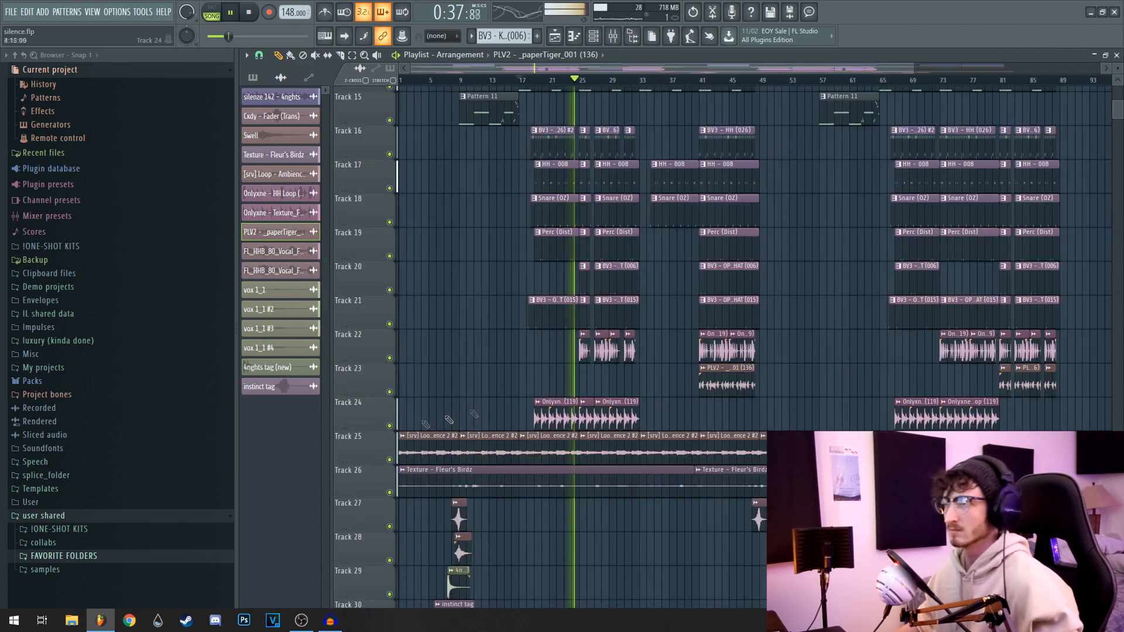
Step: Examine the drum break between bars 25 and 27, replaying the arrangement from bar 25
drag(672, 393, 671, 472)
scroll(667, 384, up, 5)
drag(655, 398, 838, 428)
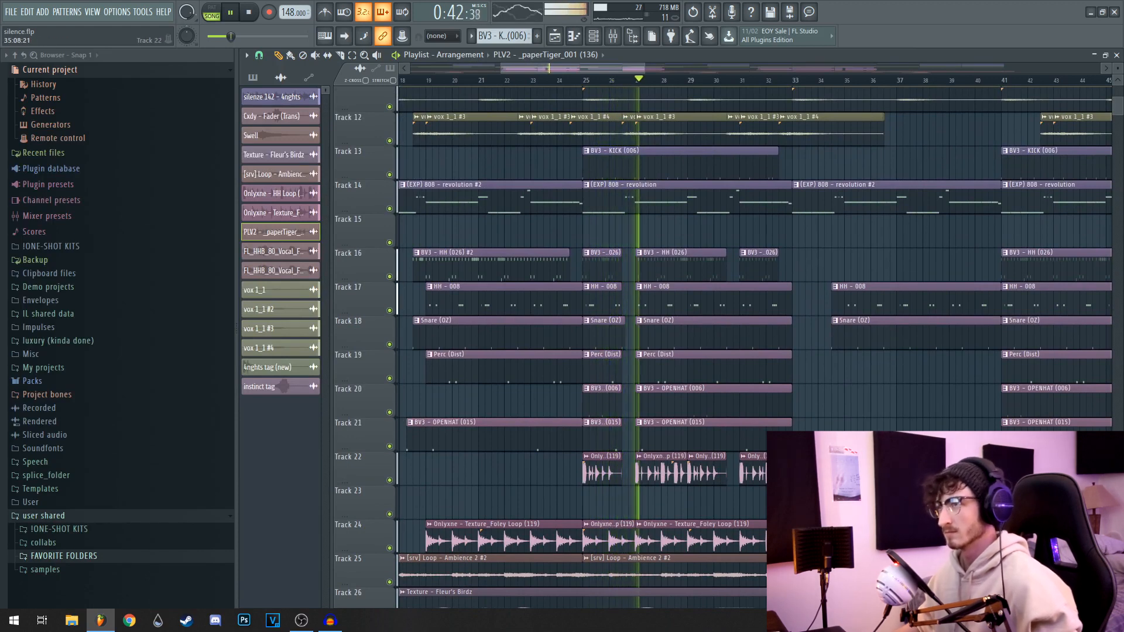
click(584, 81)
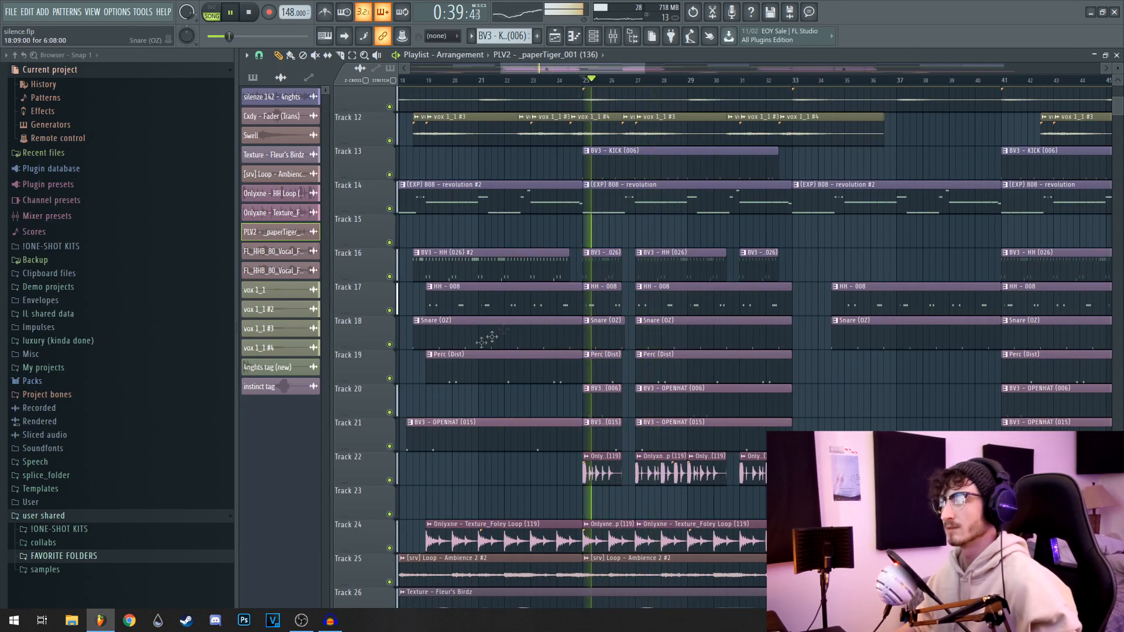
scroll(586, 238, up, 4)
drag(675, 233, 658, 234)
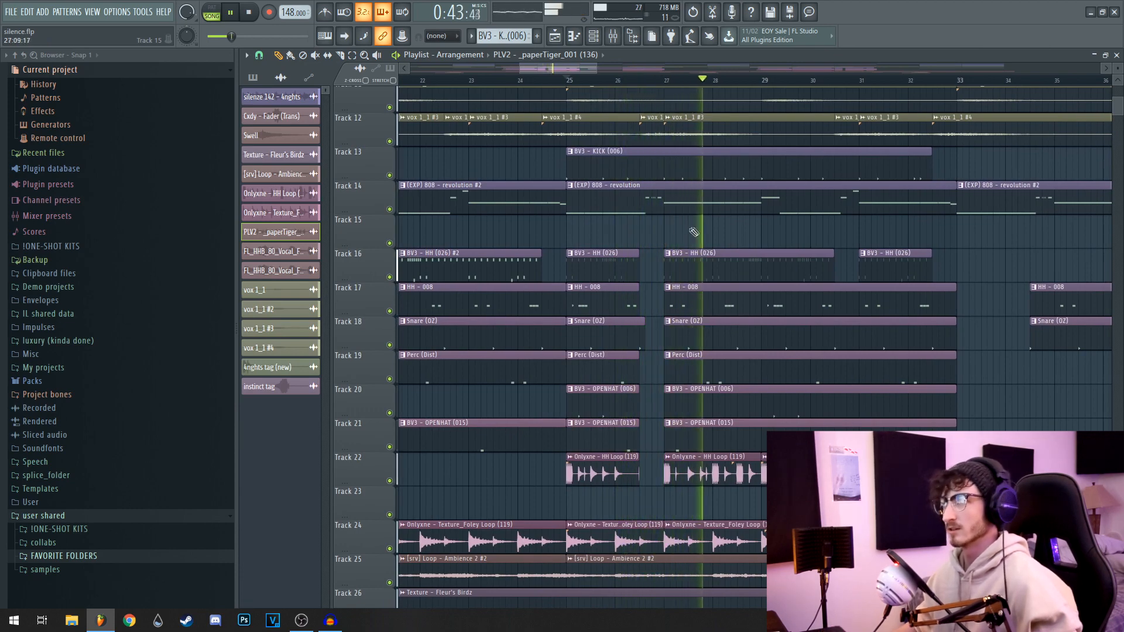
Step: Follow the playback up to the section after bar 33, and examine which drums remain between bars 33 and 41
drag(733, 252, 504, 263)
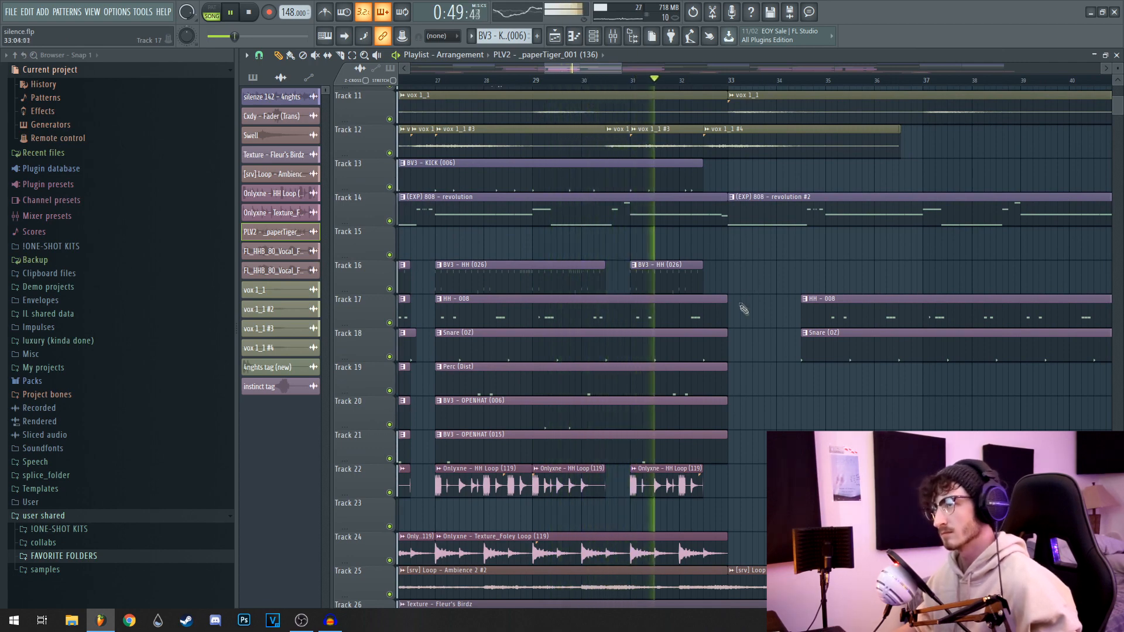
ctrl+scroll(762, 261, down, 4)
ctrl+scroll(762, 261, down, 5)
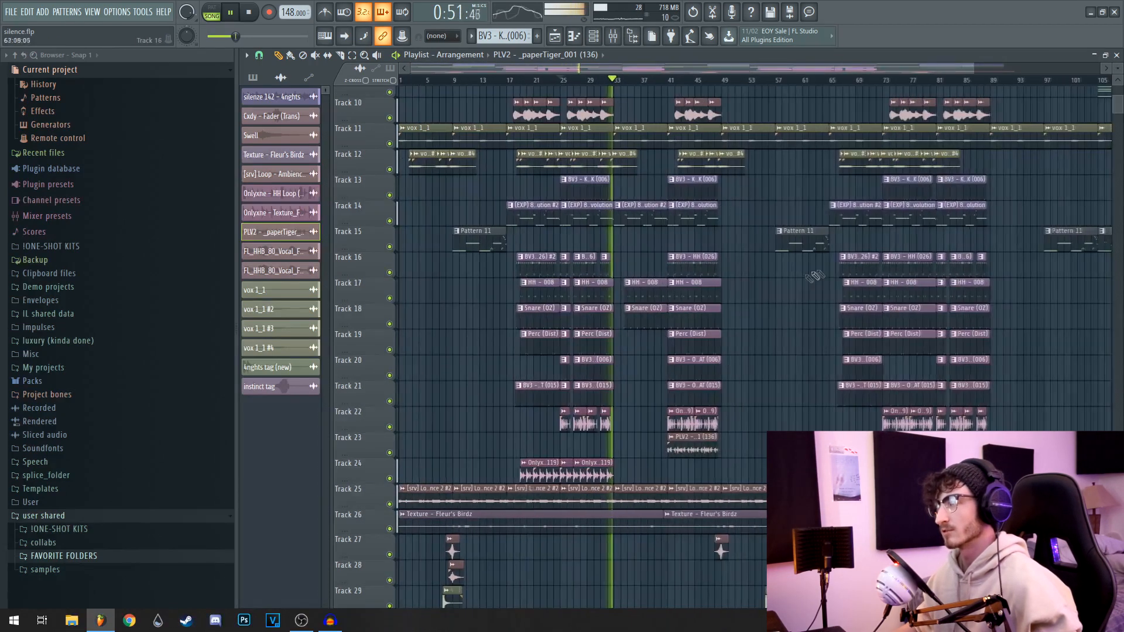
ctrl+scroll(731, 290, down, 3)
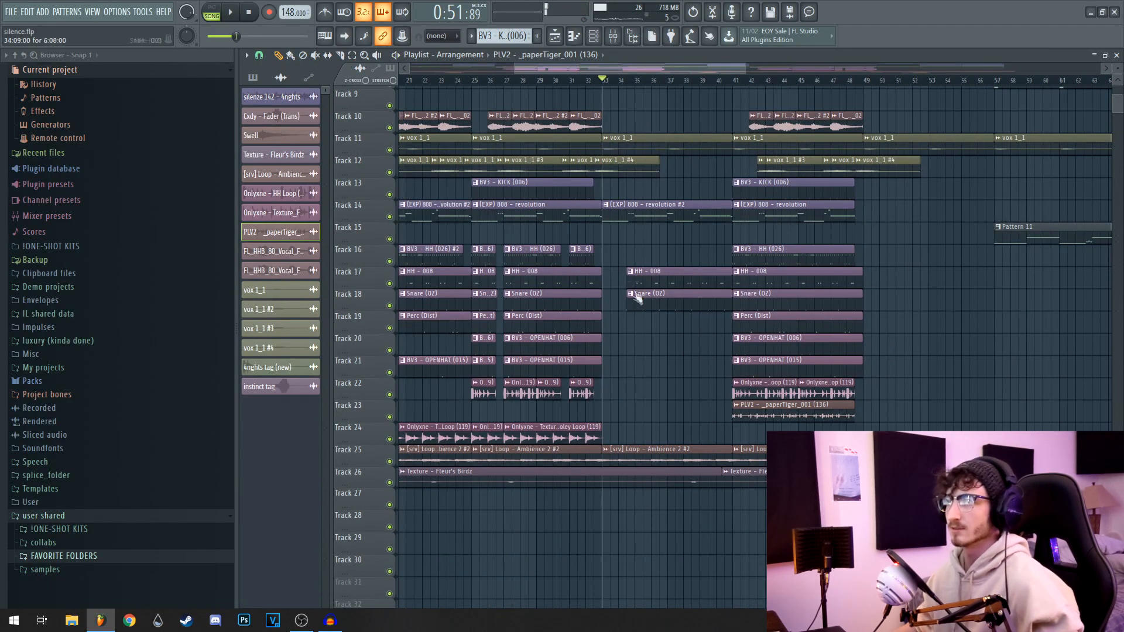
ctrl+scroll(690, 293, down, 2)
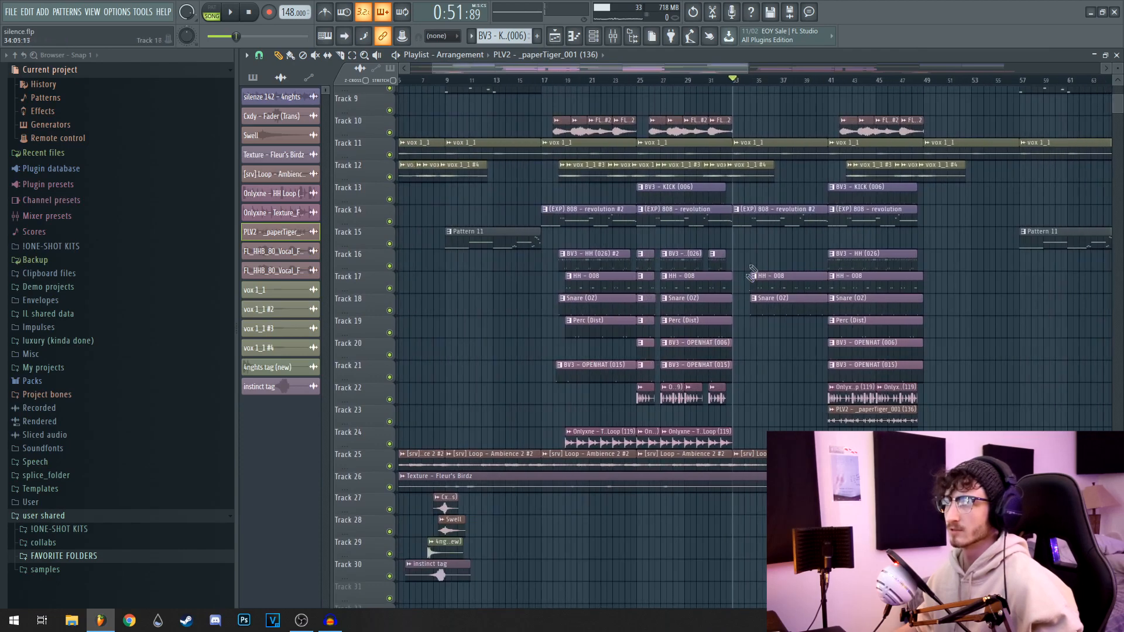
ctrl+scroll(773, 319, up, 2)
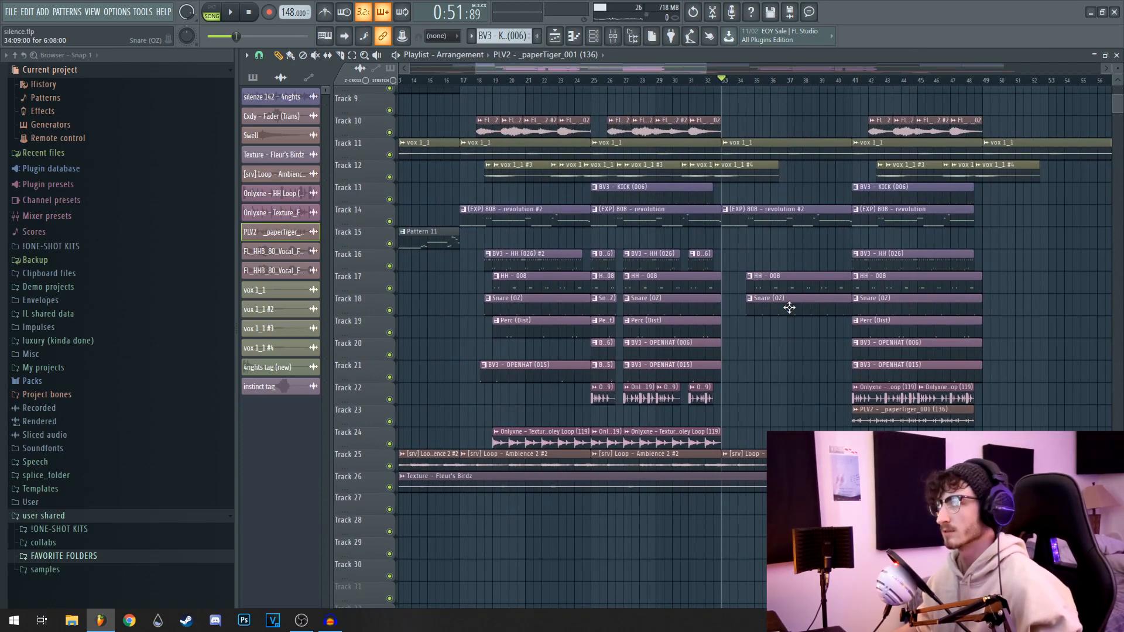
drag(448, 282, 483, 288)
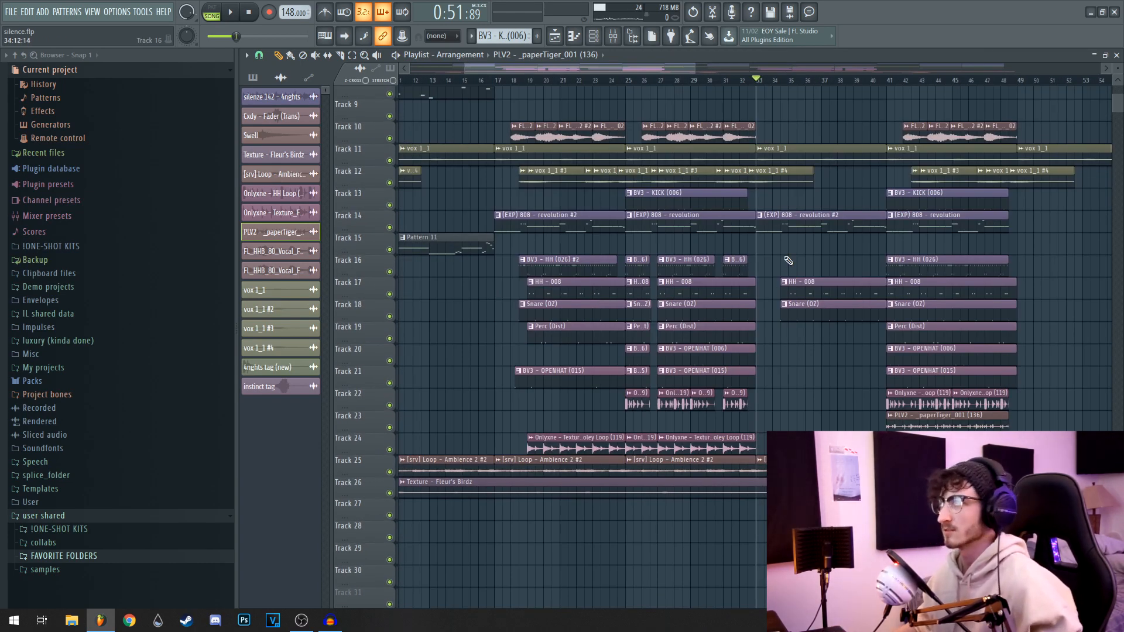
Step: Examine how the melody, vocal, 808 and drum layers are spread across the whole arrangement, including the sections from bar 41 onward
scroll(789, 261, down, 5)
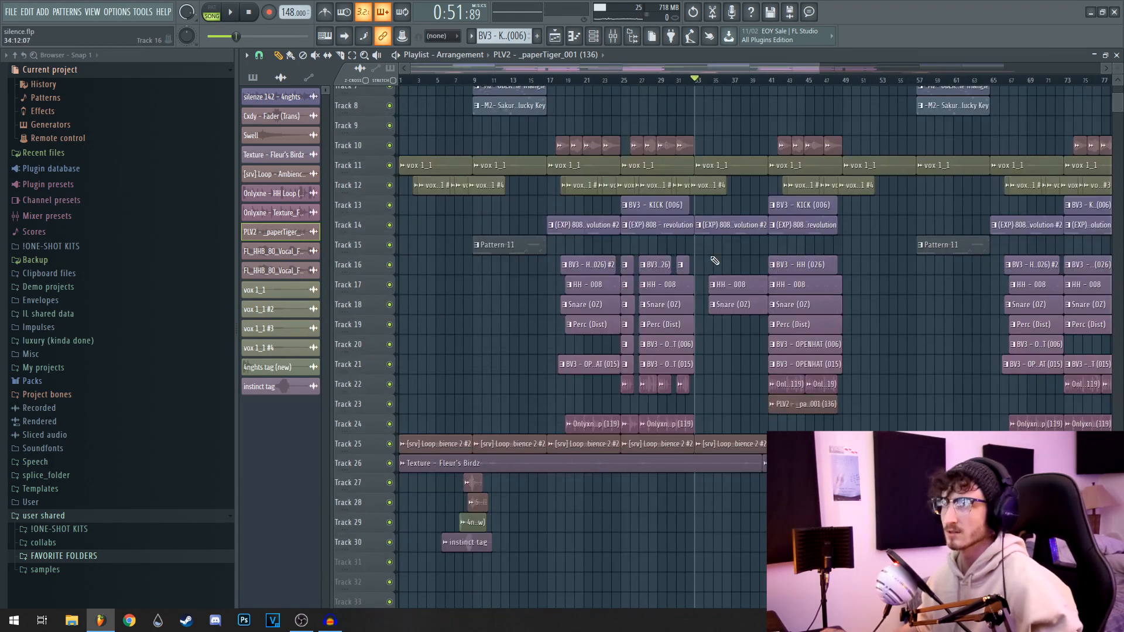
scroll(715, 260, up, 3)
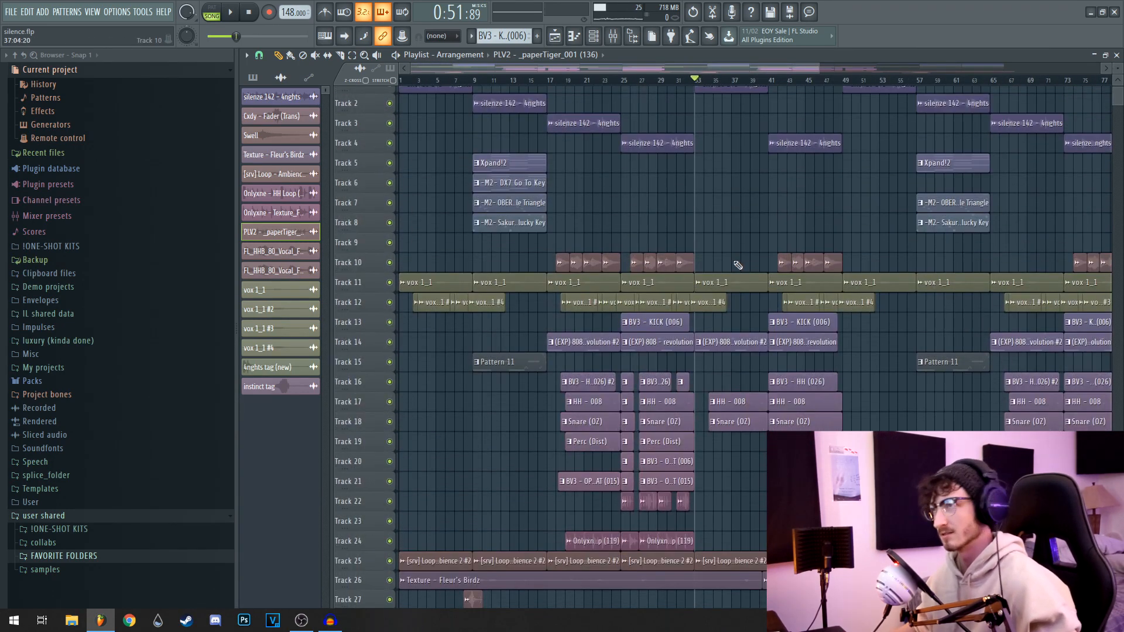
scroll(758, 258, up, 1)
scroll(712, 219, down, 2)
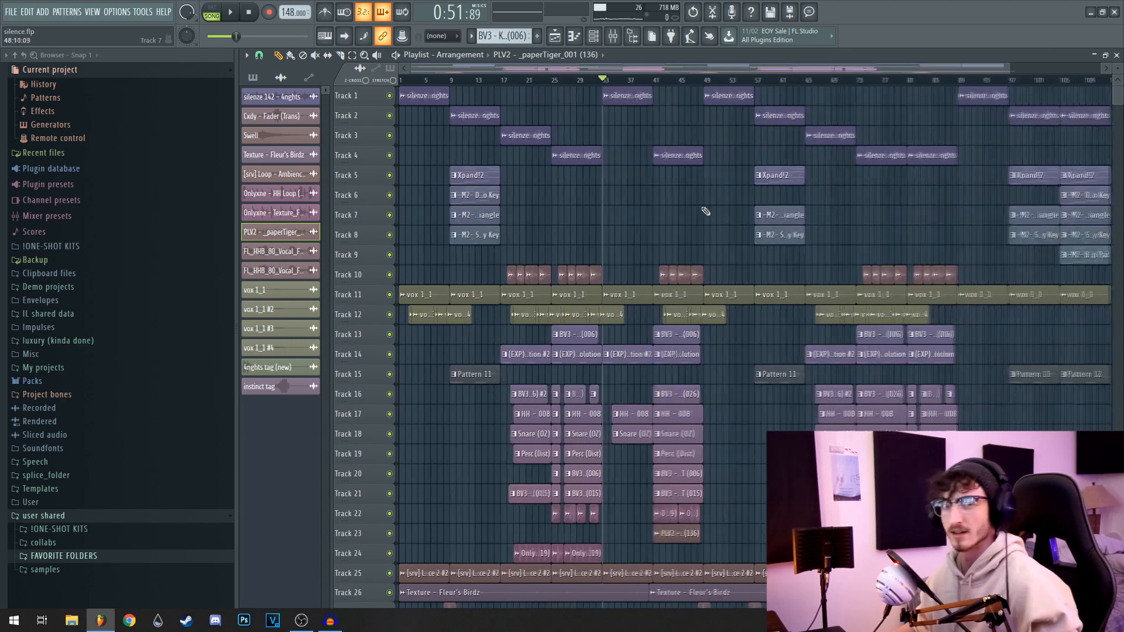
scroll(616, 188, down, 4)
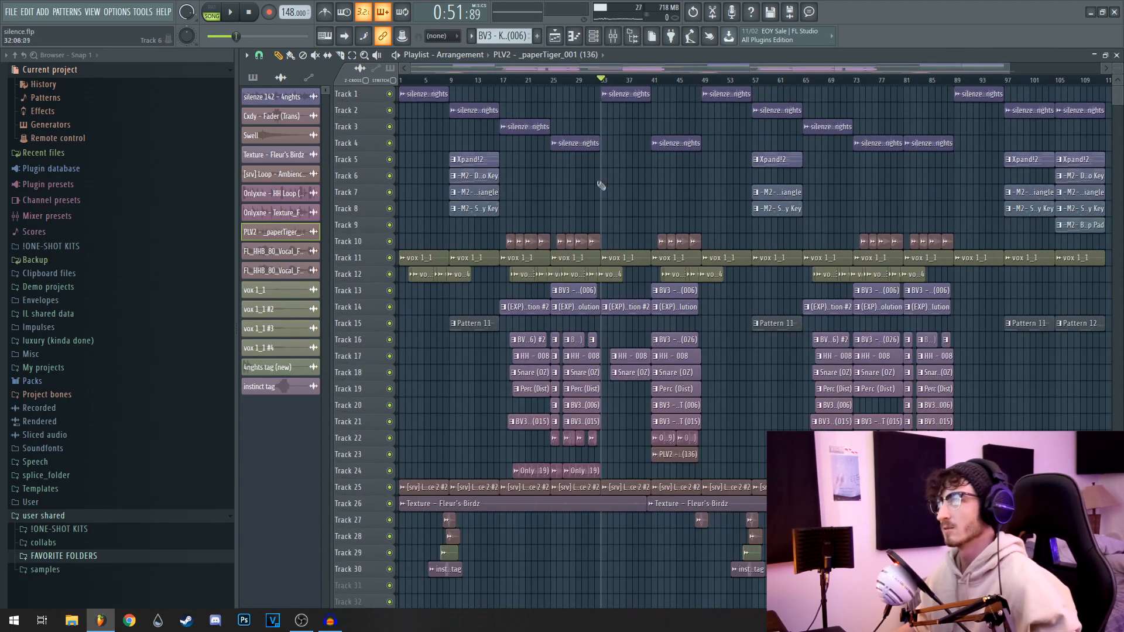
scroll(759, 291, up, 4)
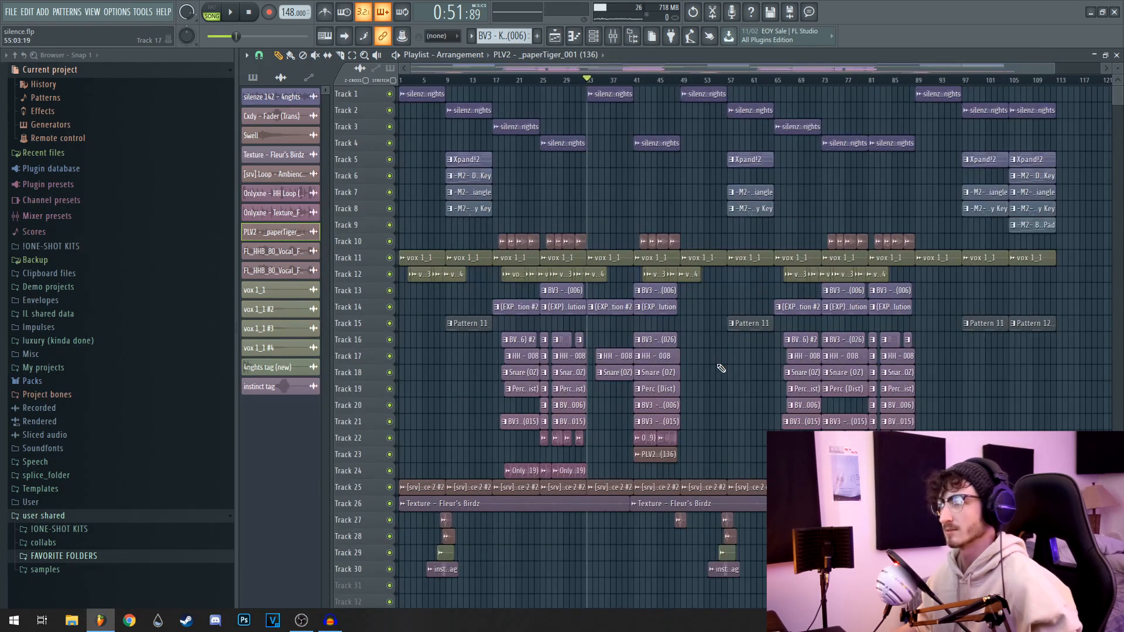
scroll(721, 368, up, 6)
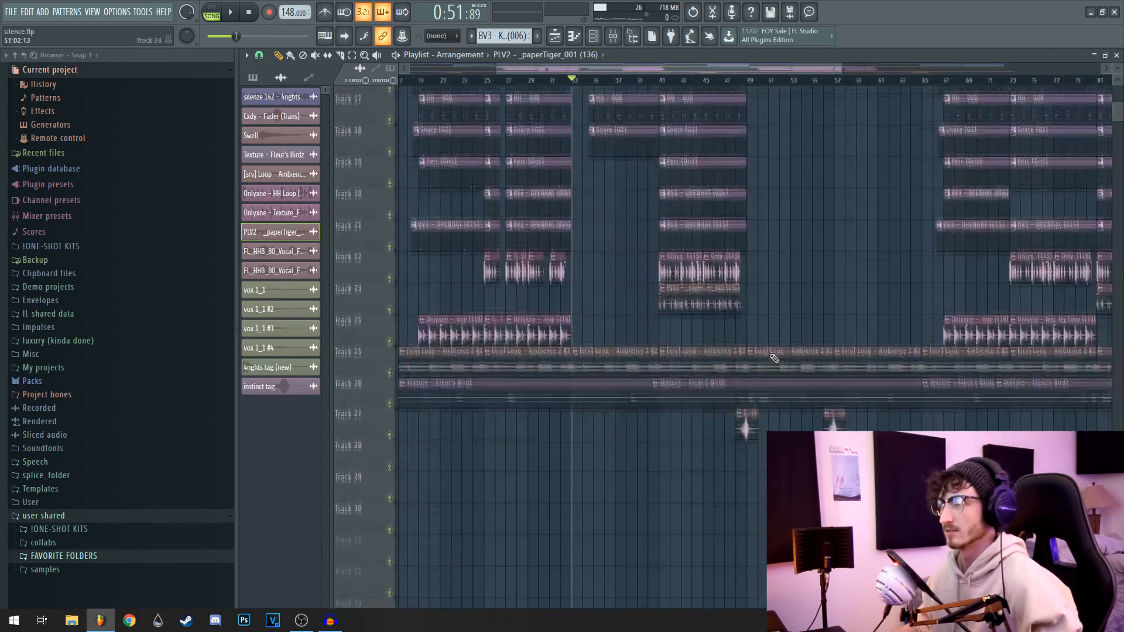
scroll(725, 527, left, 4)
scroll(625, 472, up, 3)
scroll(542, 340, down, 4)
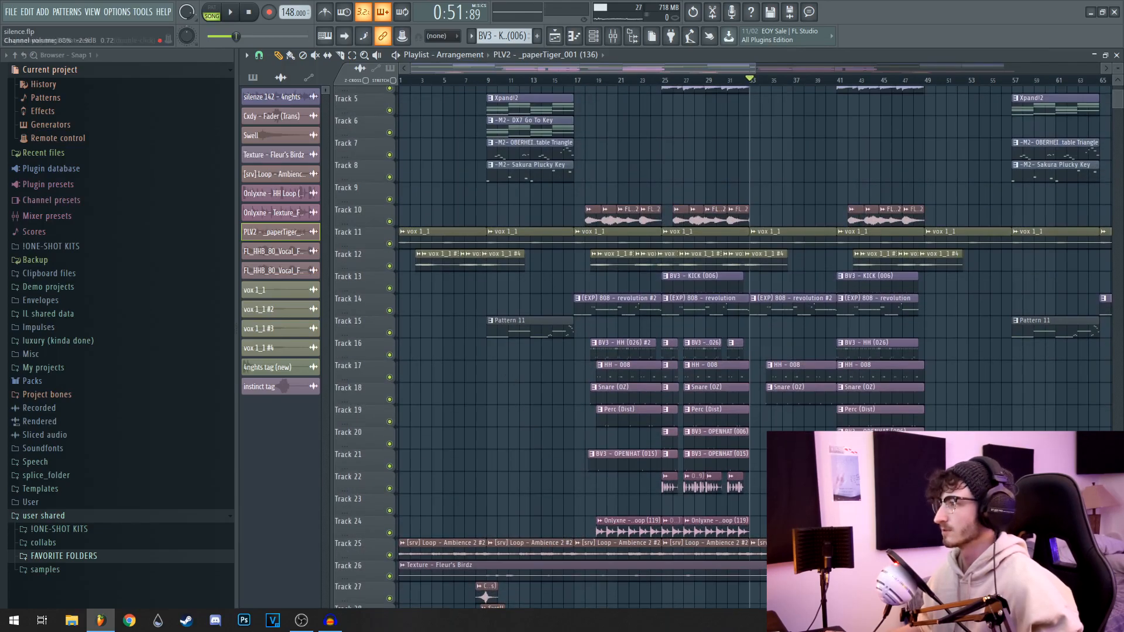
Step: Open iZotope Trash 2 on the 808 mixer track, and browse its Fuzz and Saturate distortion types and its shaping curve
key(F9)
click(925, 331)
drag(764, 299, 788, 528)
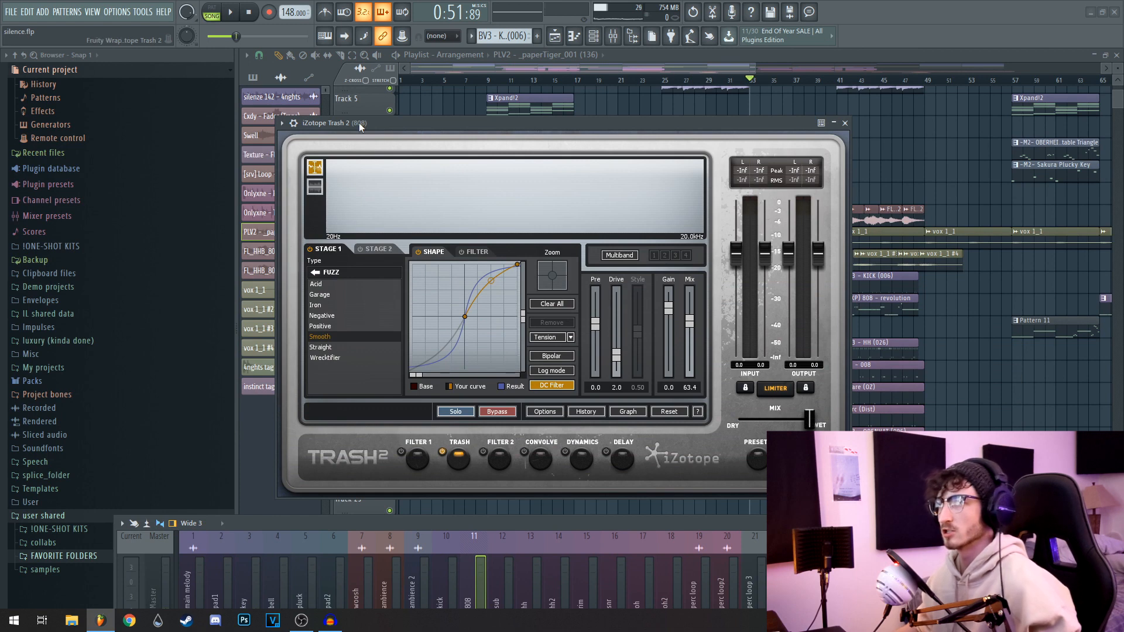
click(315, 273)
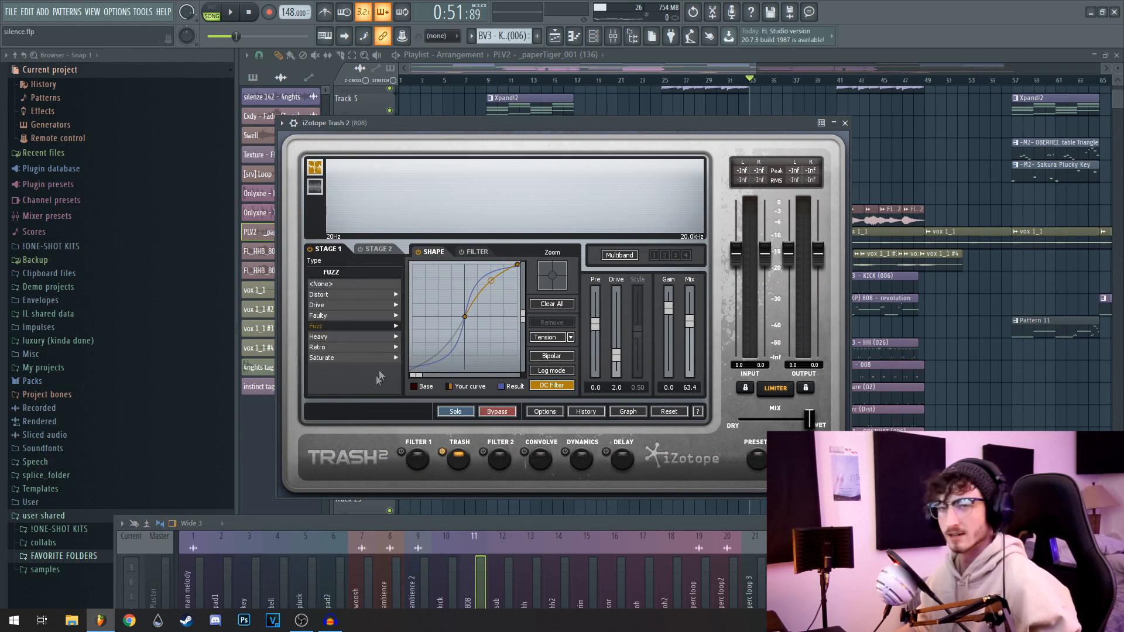
click(326, 329)
click(319, 272)
click(329, 360)
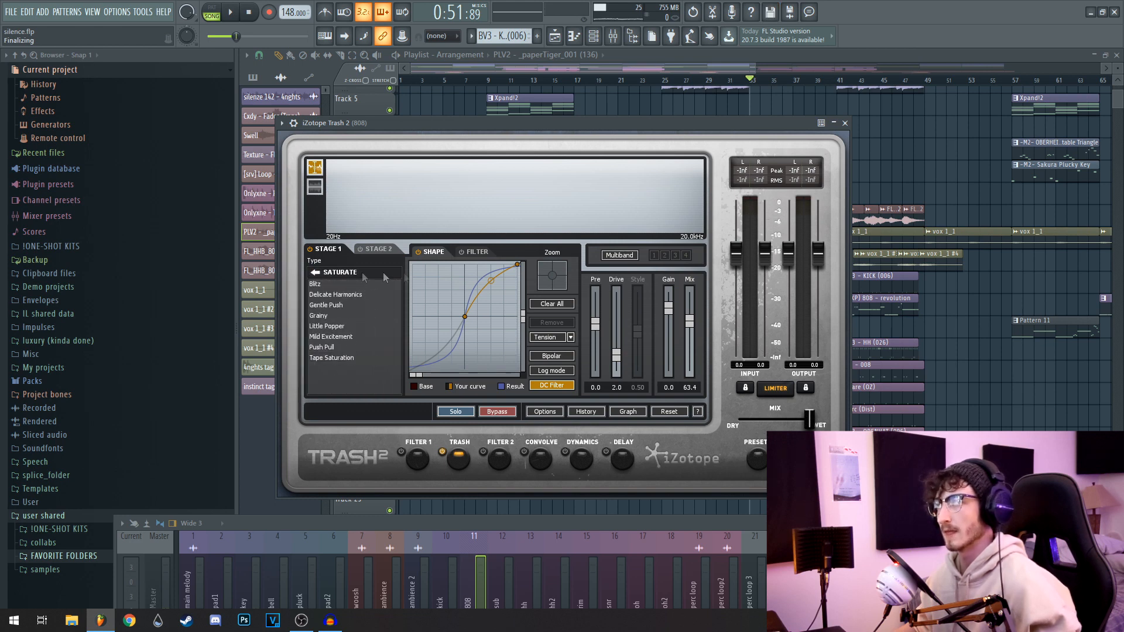
drag(490, 284, 491, 282)
drag(490, 282, 490, 280)
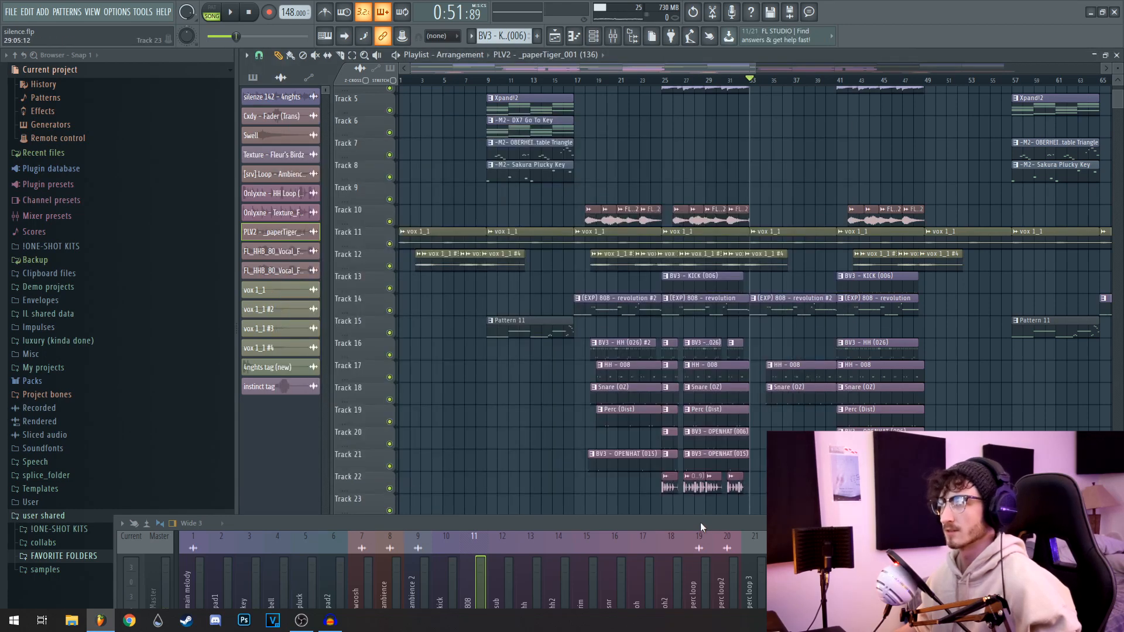
Step: Play the 808 mixer track soloed with its effects disabled and enabled again, and restore all the mixer tracks
drag(701, 525, 731, 256)
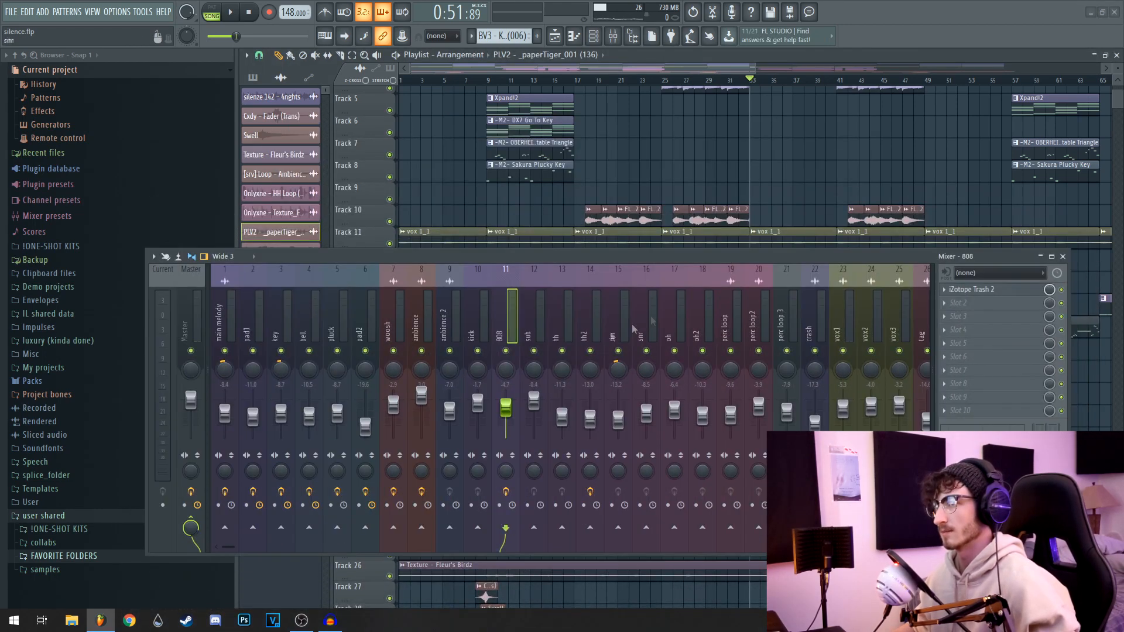
key(space)
click(506, 492)
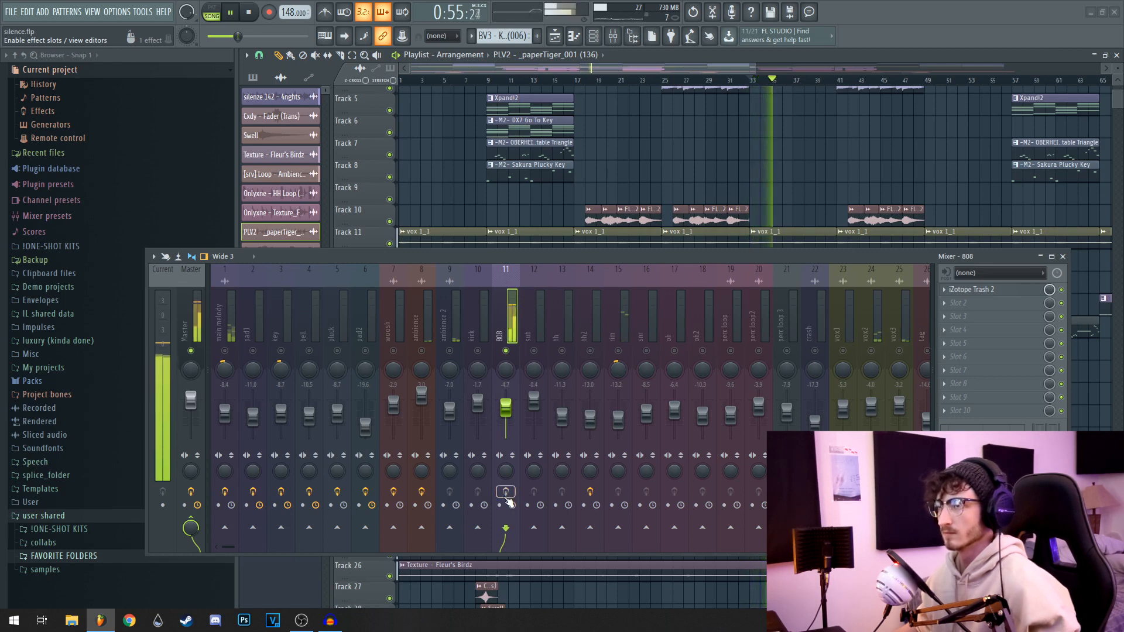
click(505, 492)
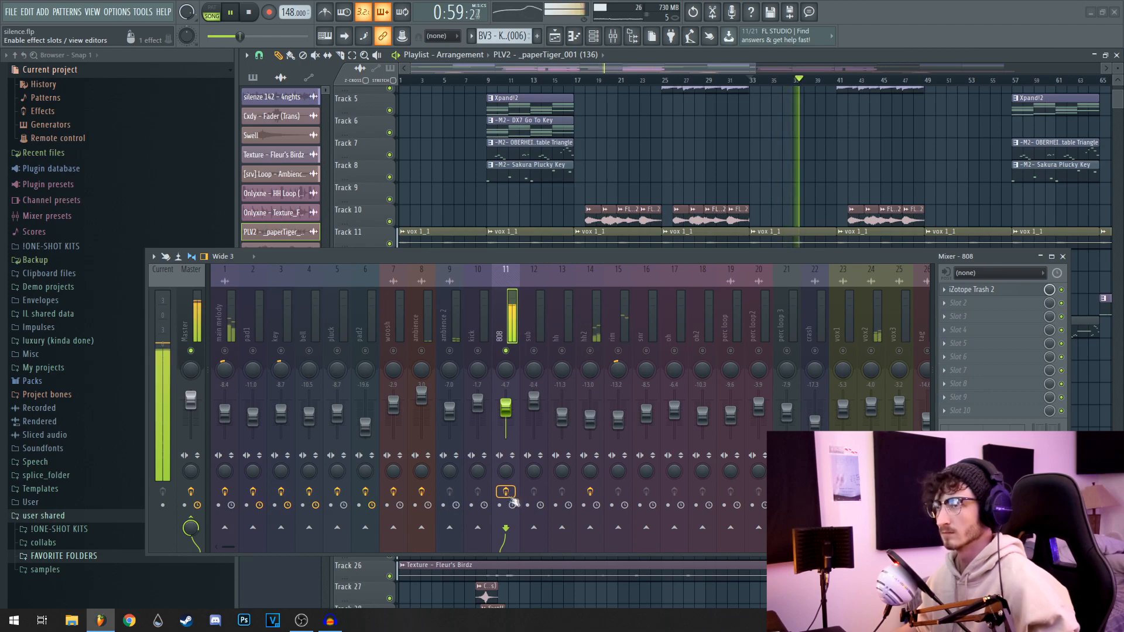
right_click(506, 351)
key(space)
scroll(557, 193, down, 4)
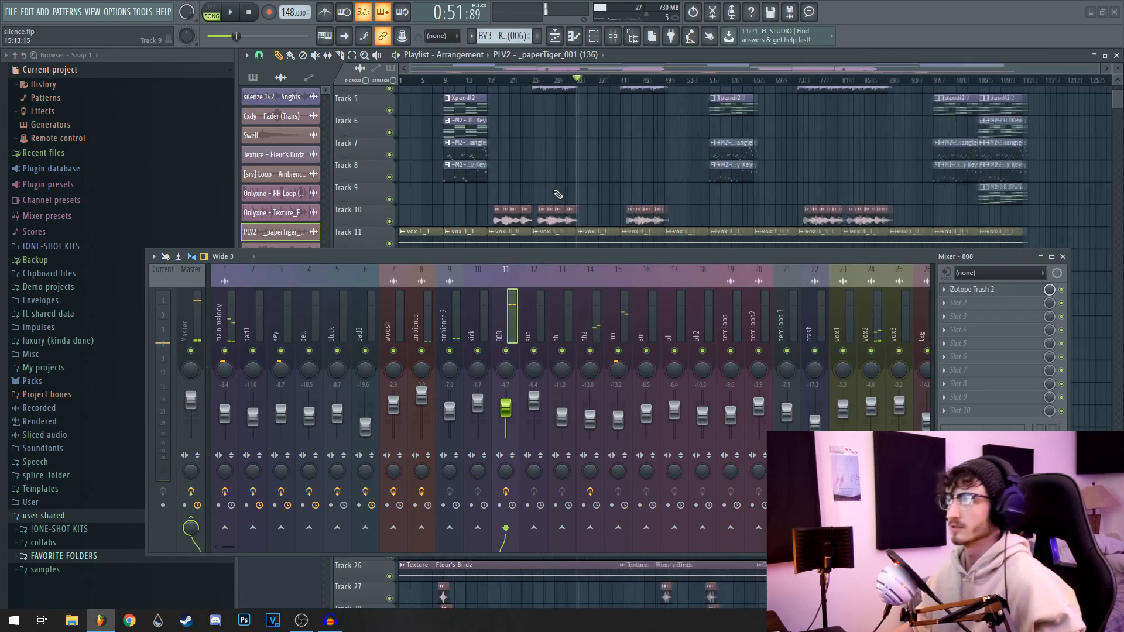
Step: Close the mixer, set the playback position to bar 97, and examine the outro layers between bars 89 and 113
key(F9)
scroll(585, 202, down, 3)
scroll(823, 281, up, 3)
scroll(1055, 297, up, 2)
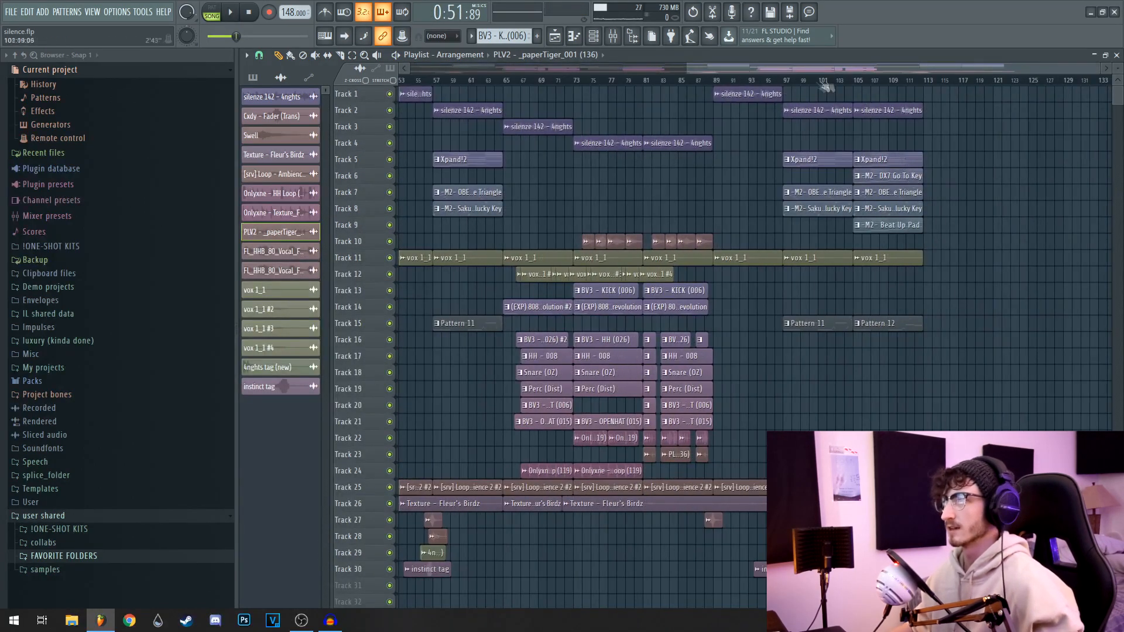
click(791, 80)
scroll(742, 170, up, 1)
drag(745, 166, 630, 278)
scroll(639, 242, up, 2)
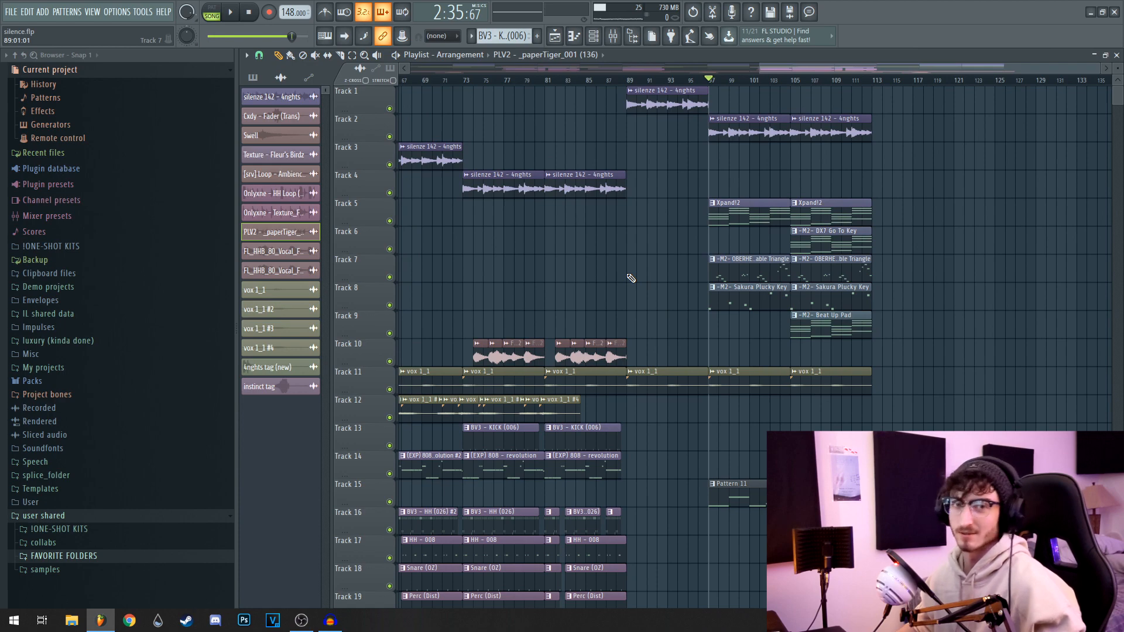
drag(631, 279, 642, 306)
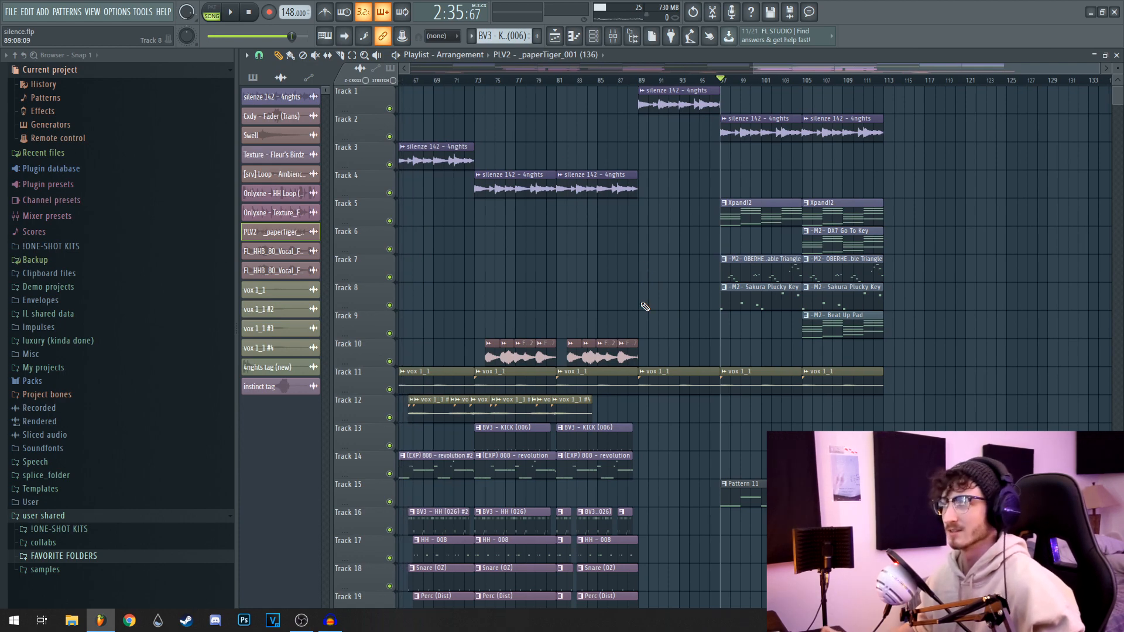
drag(938, 320, 881, 350)
Step: Inspect the notes of the Beat Up Pad and of Pattern 12 in the outro's last section, and close the piano roll
double_click(763, 329)
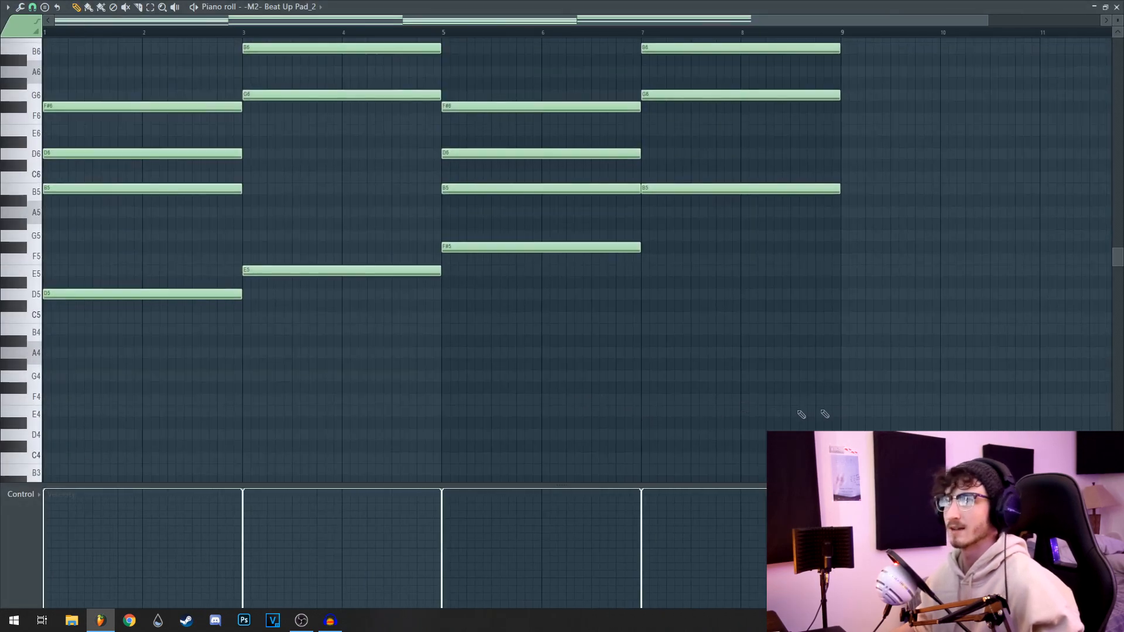
click(1106, 8)
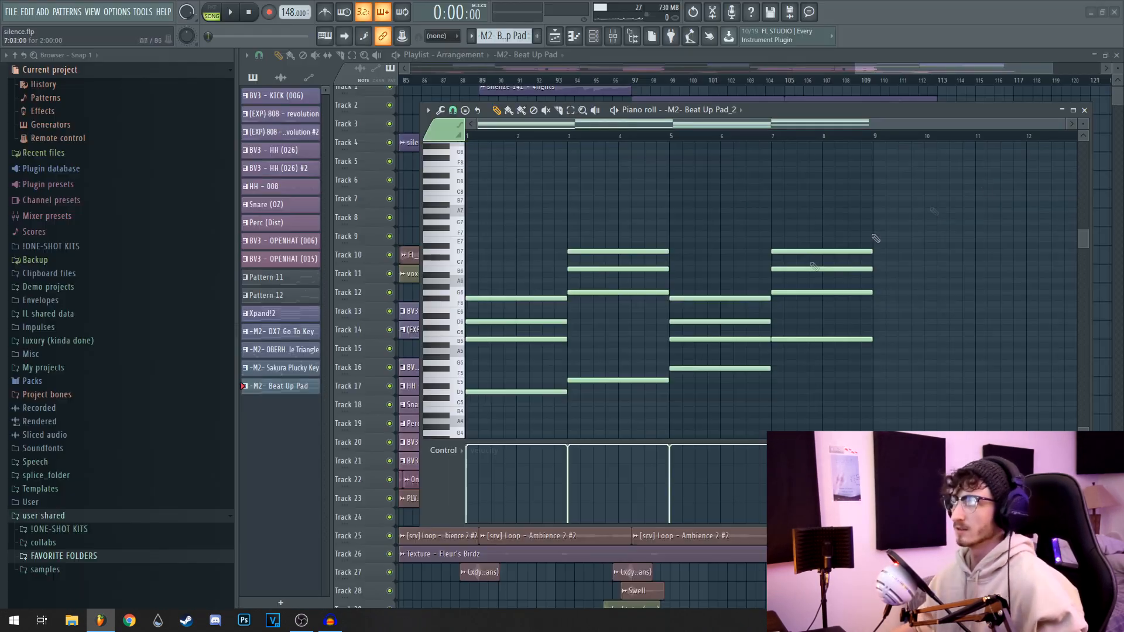
click(1086, 111)
click(876, 350)
double_click(876, 350)
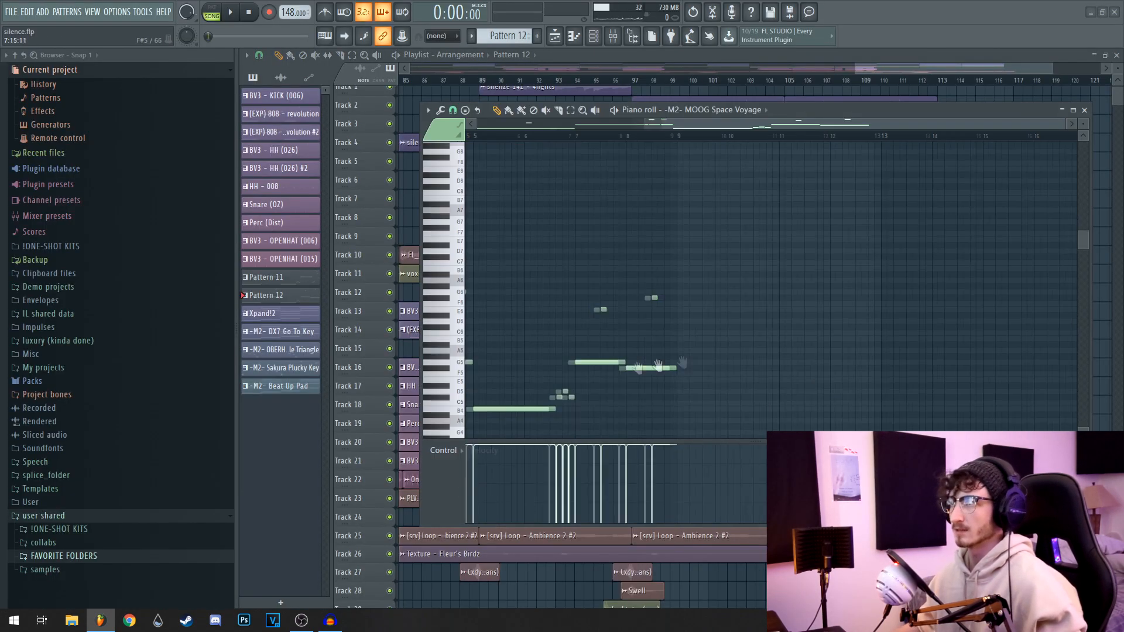
click(1085, 111)
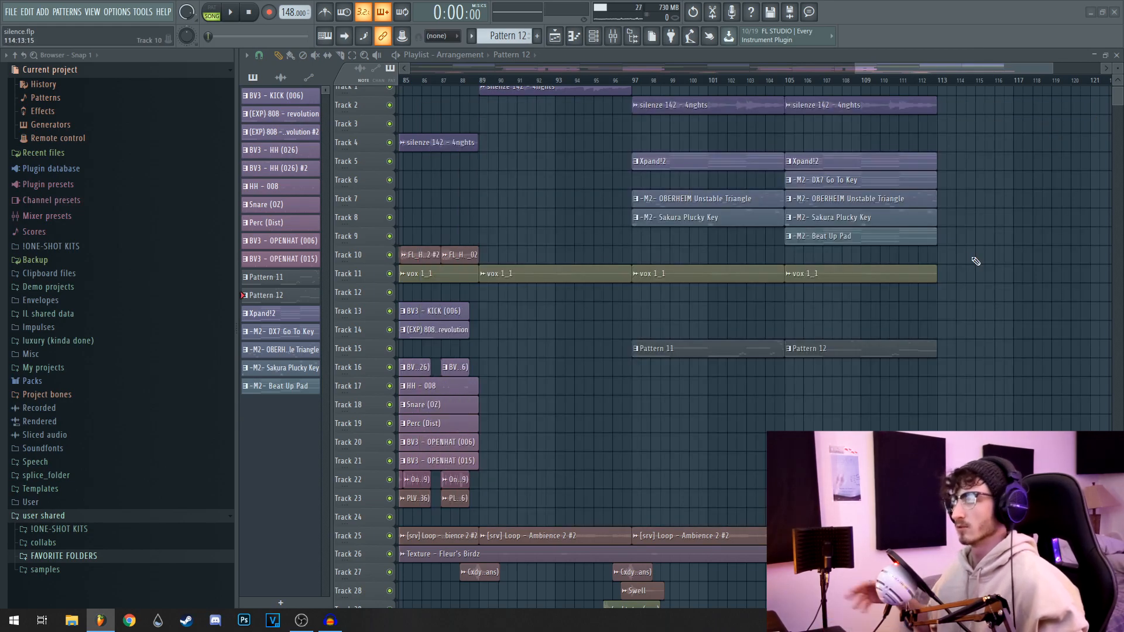
Step: Play the last section of the outro from bar 105 to its end
scroll(951, 254, down, 6)
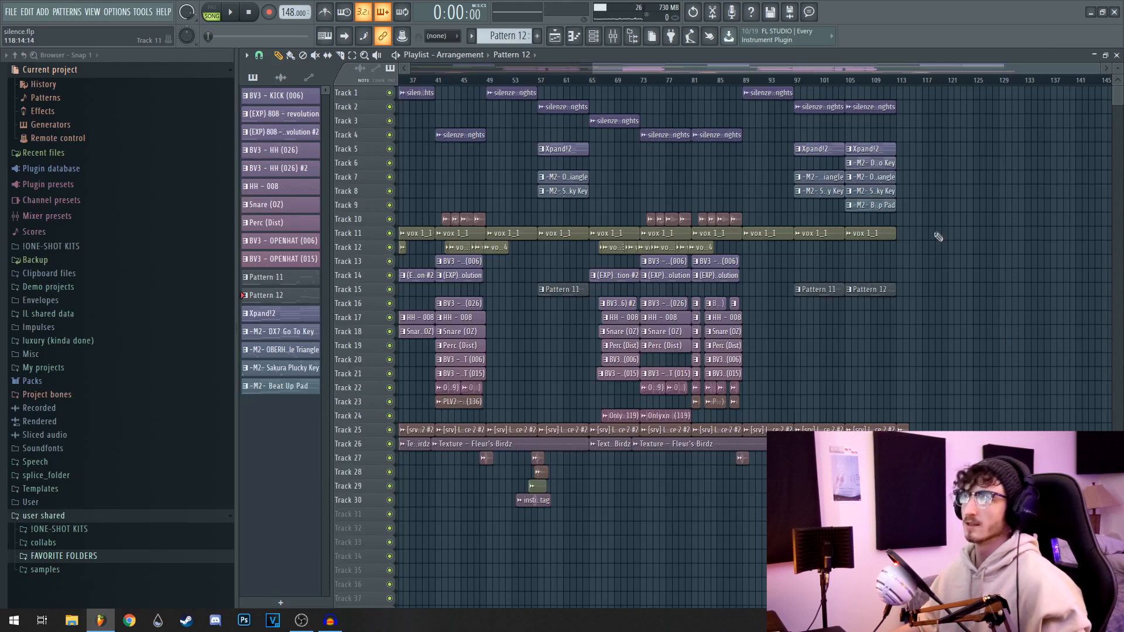
drag(945, 160, 933, 157)
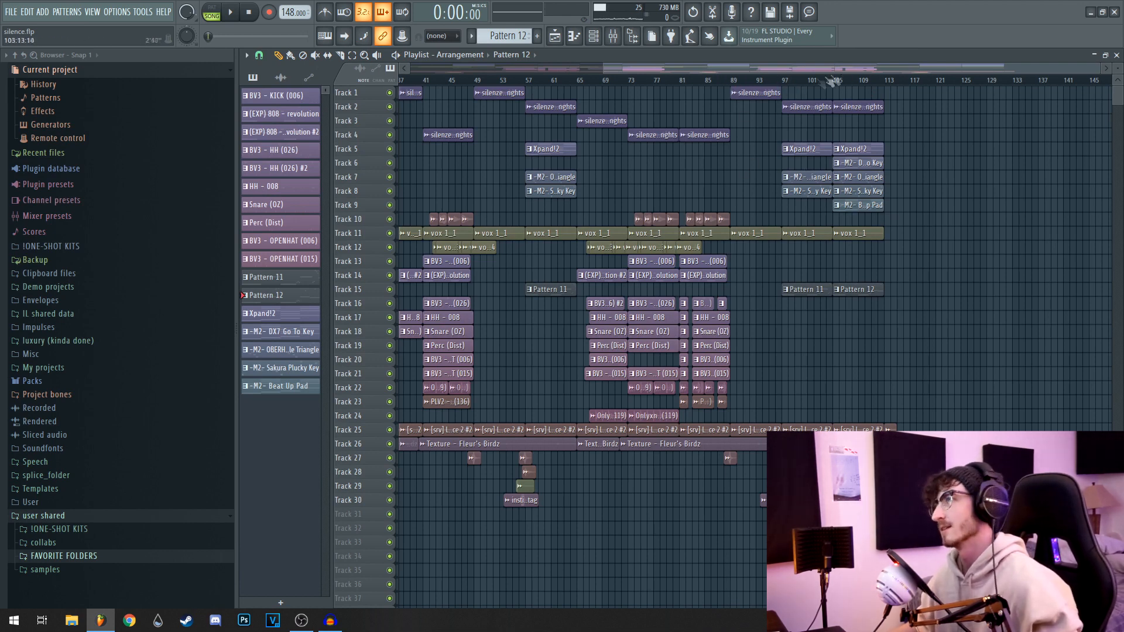
click(785, 80)
drag(841, 86, 832, 81)
key(space)
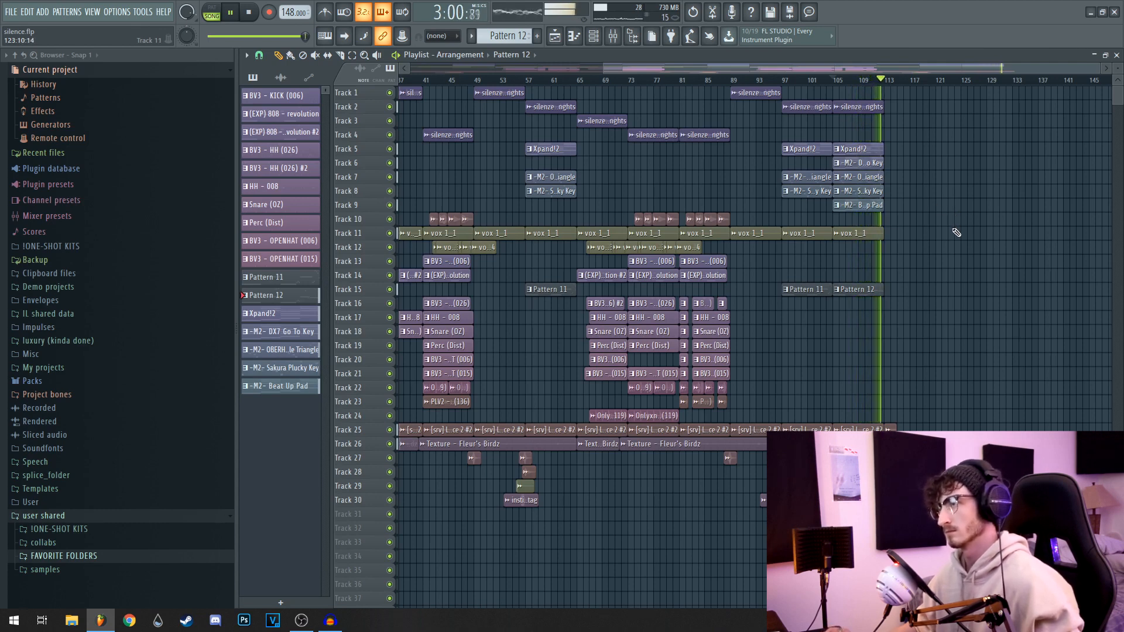
key(space)
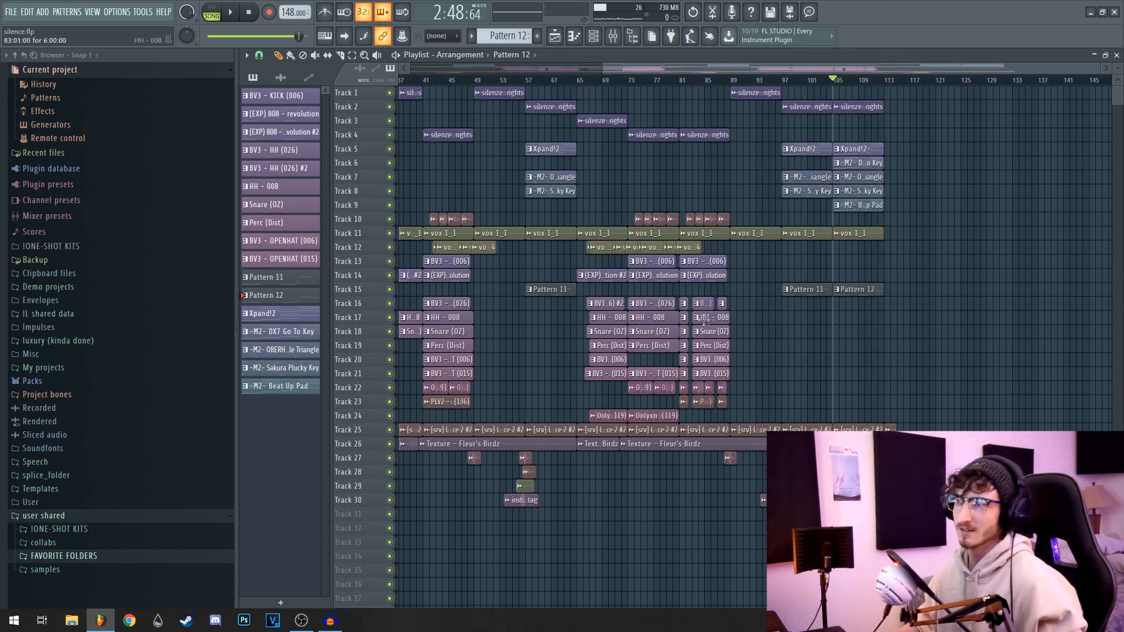
Step: Go back to the opening sections of the arrangement and examine the melody and synth layers between bars 5 and 33
scroll(691, 321, down, 2)
scroll(680, 323, up, 2)
drag(681, 325, 702, 384)
scroll(684, 386, up, 1)
scroll(694, 448, up, 3)
drag(761, 439, 1041, 421)
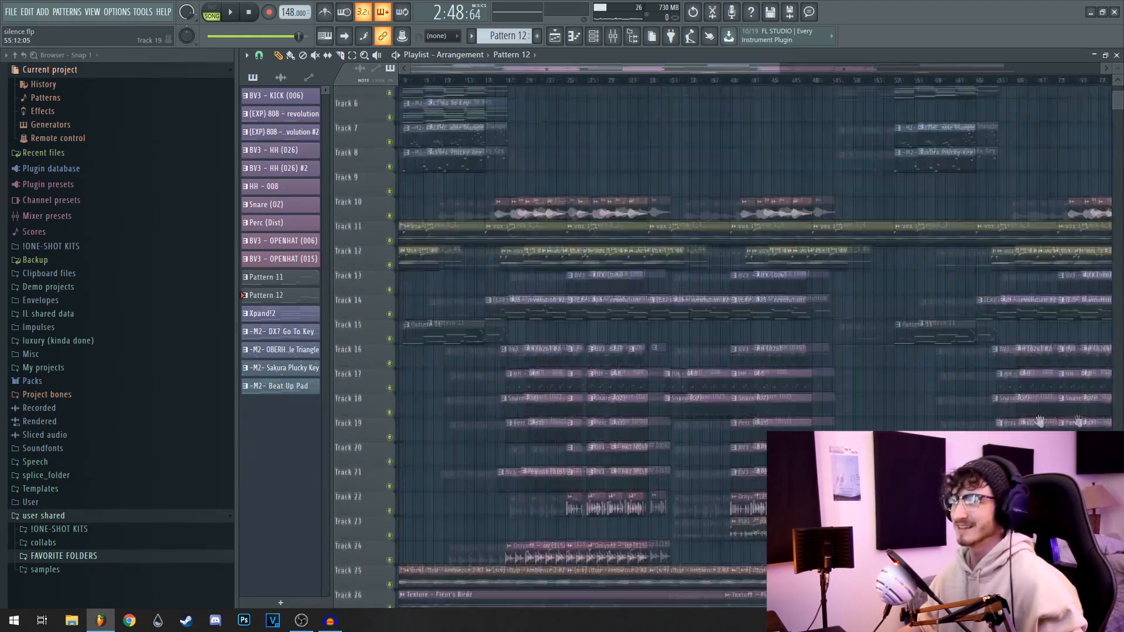
scroll(567, 385, up, 2)
drag(580, 380, 636, 409)
scroll(625, 279, down, 4)
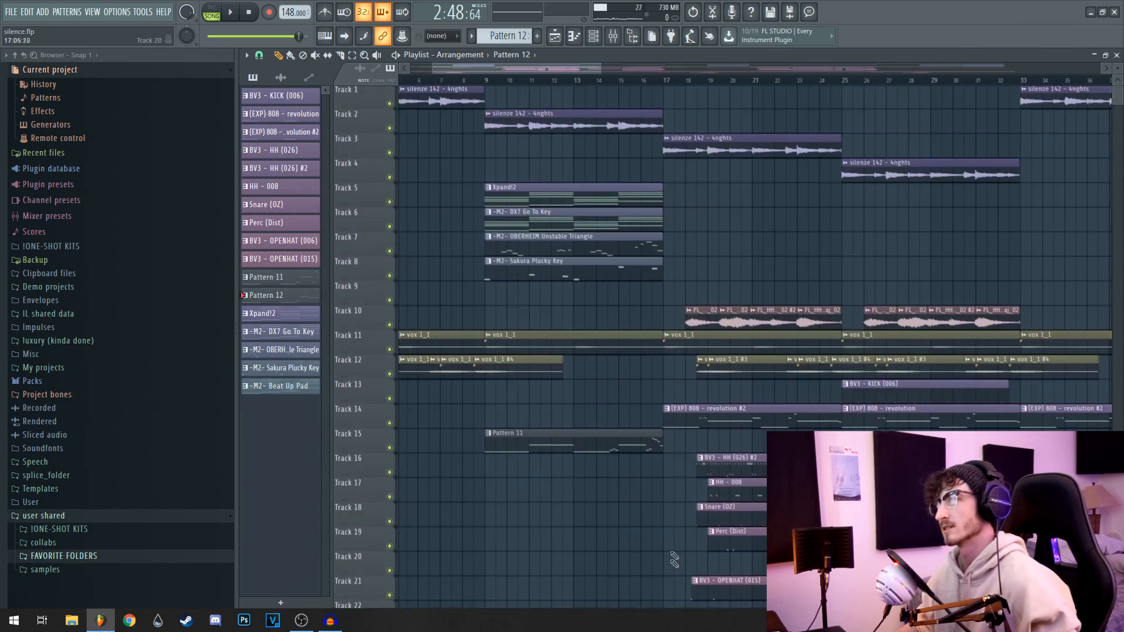
scroll(625, 280, down, 1)
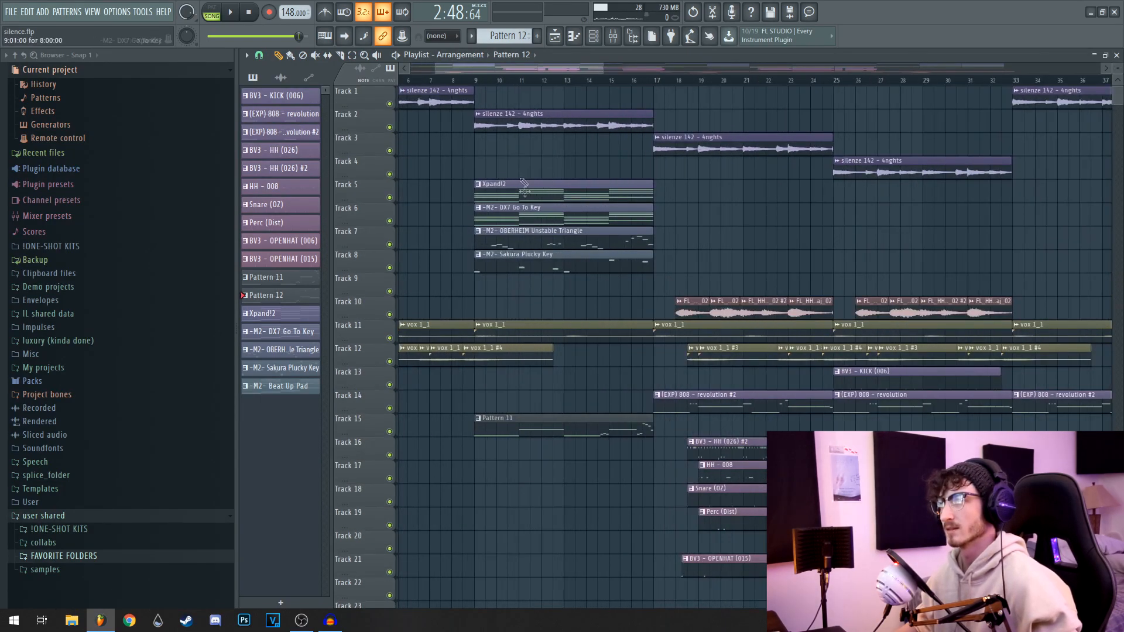
Step: Review the whole arrangement across Tracks 1 to 30, comparing how the melody, vocal, 808 and drum layers are spread from intro to outro
scroll(612, 234, down, 1)
scroll(611, 237, down, 2)
scroll(689, 241, down, 4)
scroll(689, 241, up, 3)
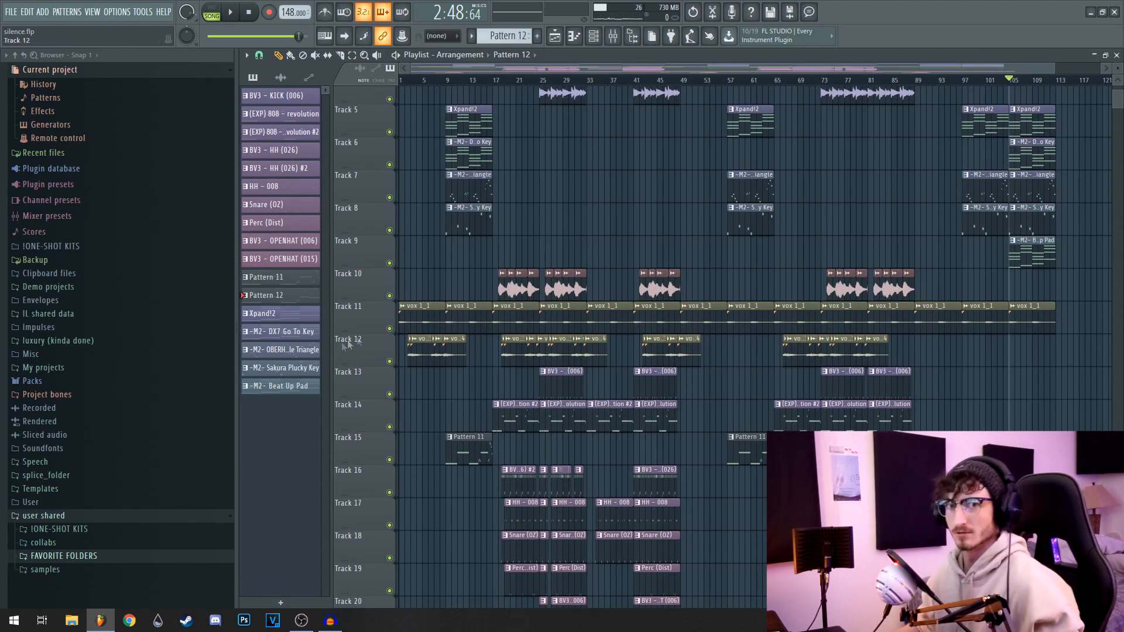
scroll(457, 323, up, 2)
scroll(453, 323, up, 3)
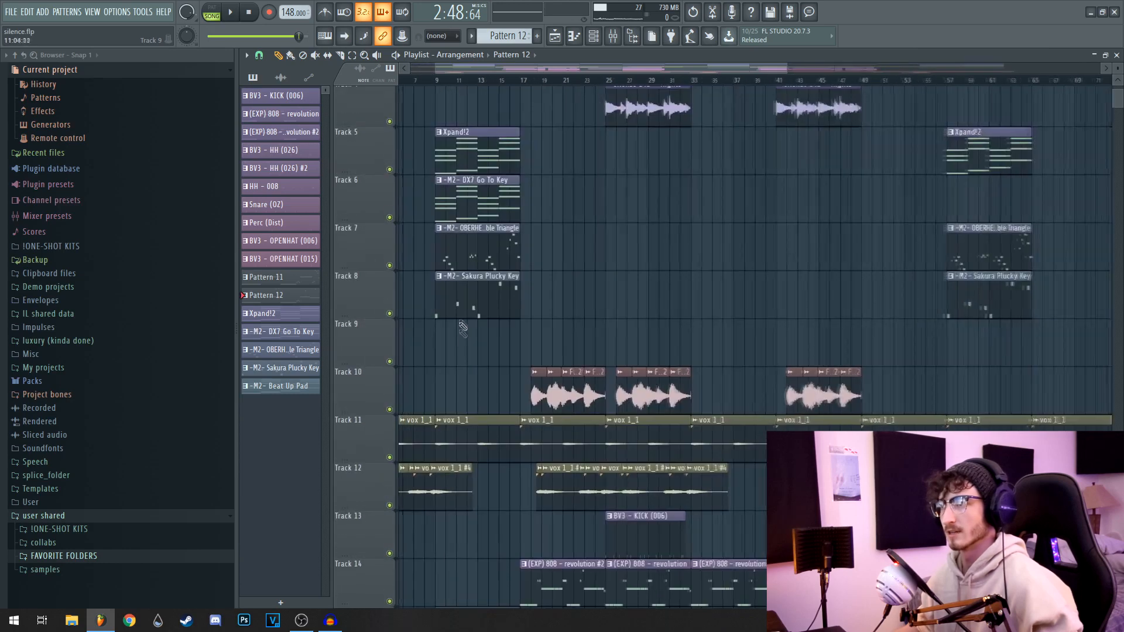
scroll(644, 325, down, 3)
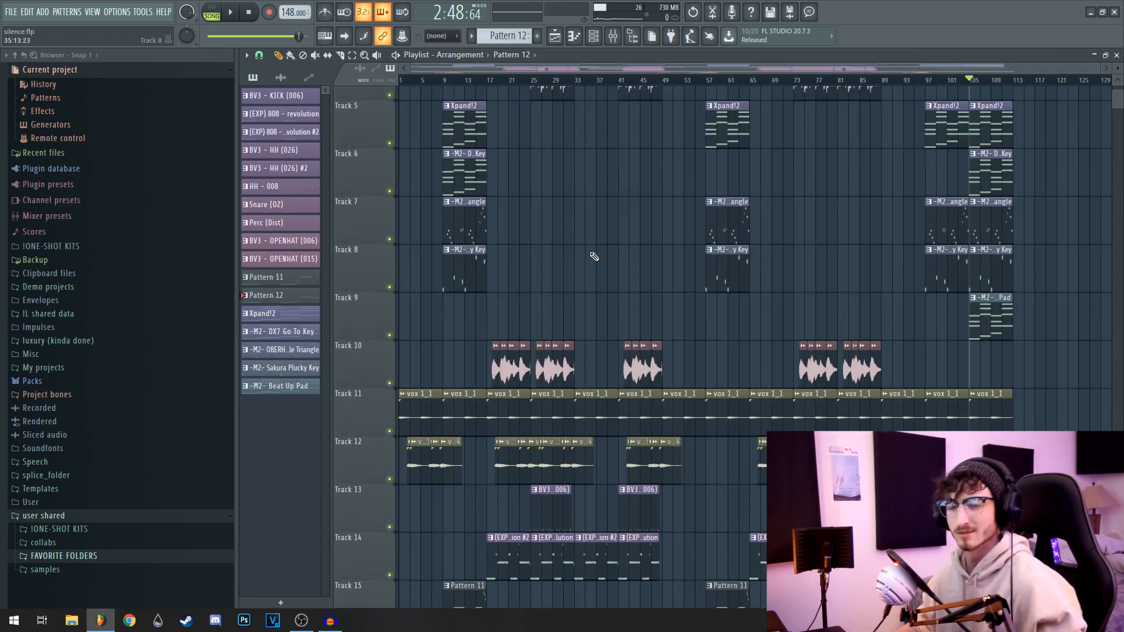
scroll(602, 258, down, 4)
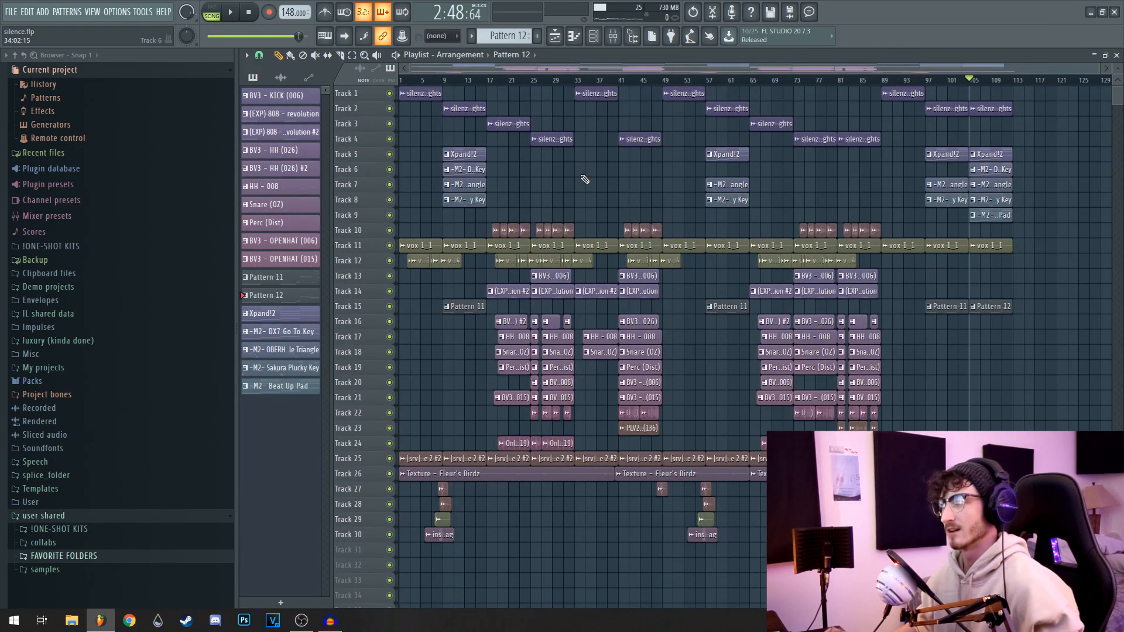
scroll(608, 176, up, 1)
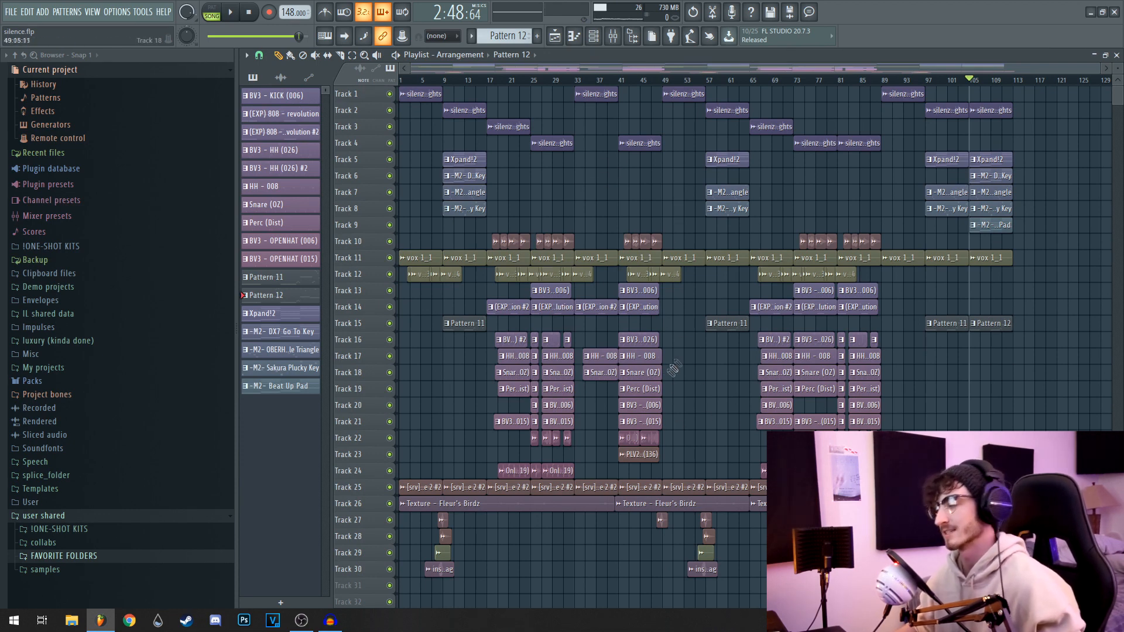
scroll(668, 317, up, 5)
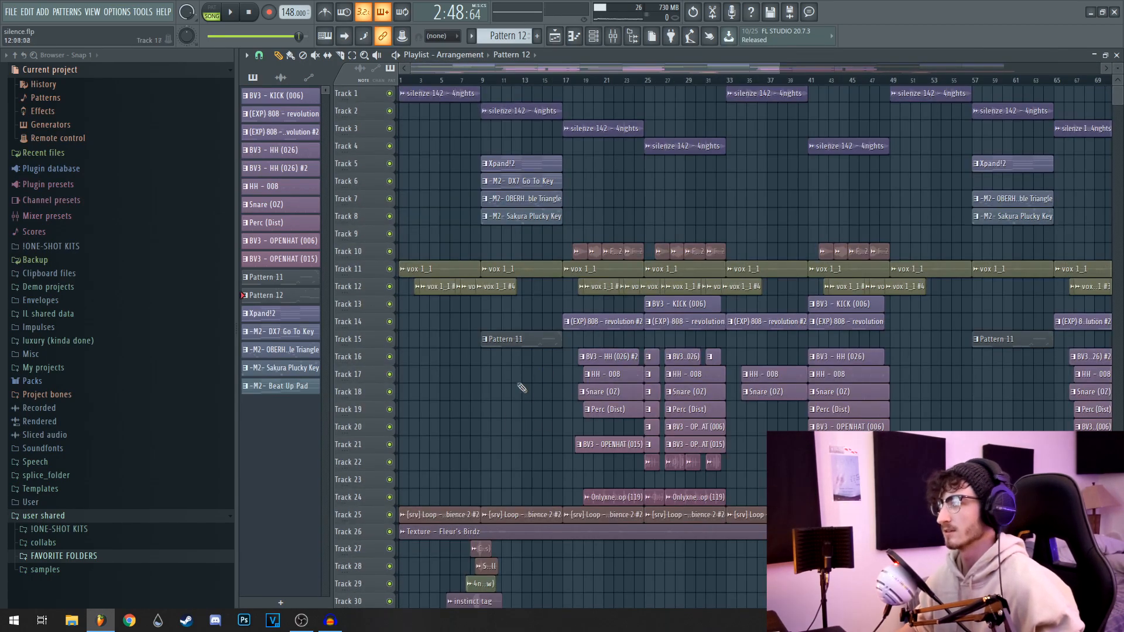
scroll(522, 388, down, 3)
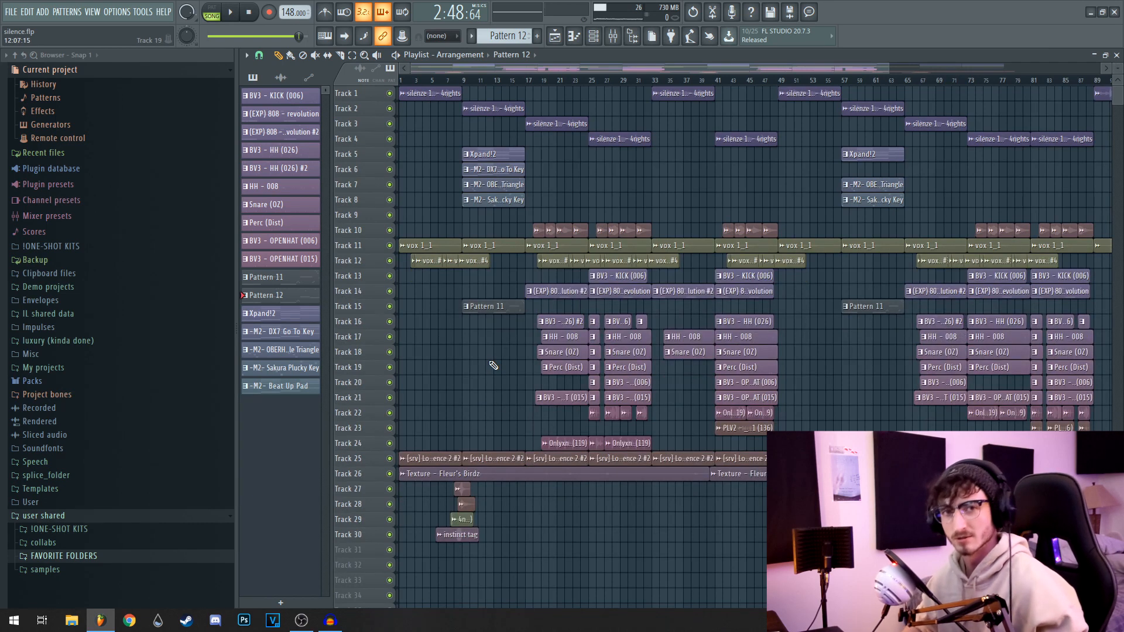